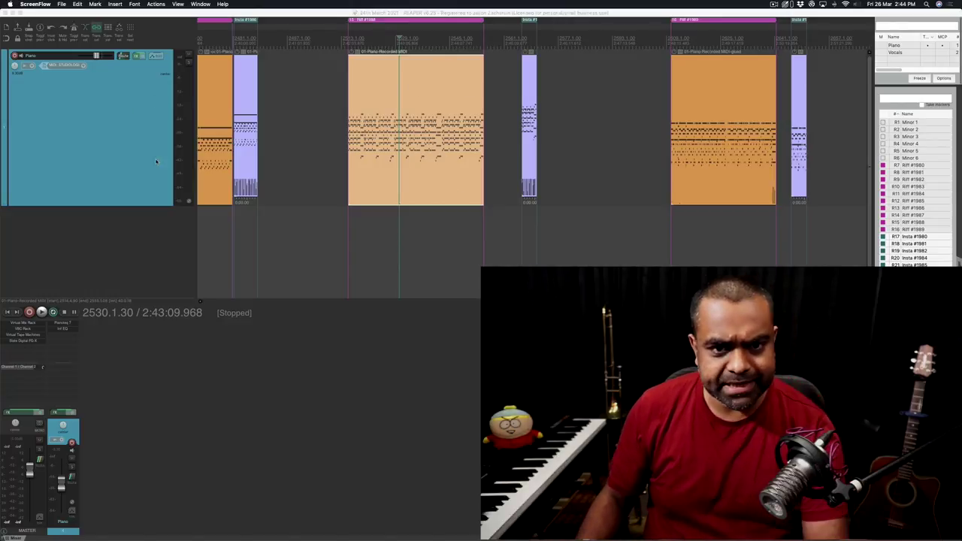
# Zoom and scroll the arrange view to locate the Riff #1980 piano item.
pyautogui.click(400, 127)
pyautogui.scroll(-5, 401, 128)
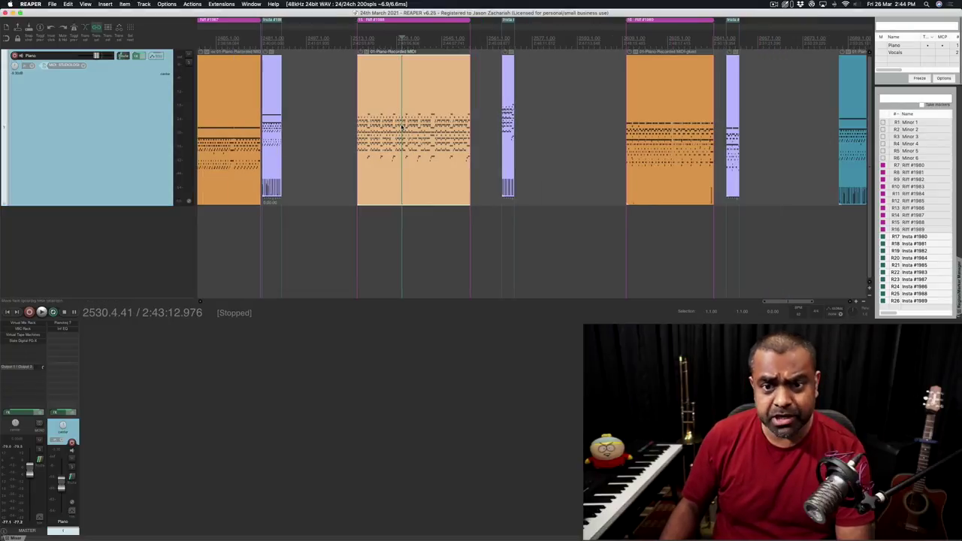
pyautogui.scroll(-8, 401, 128)
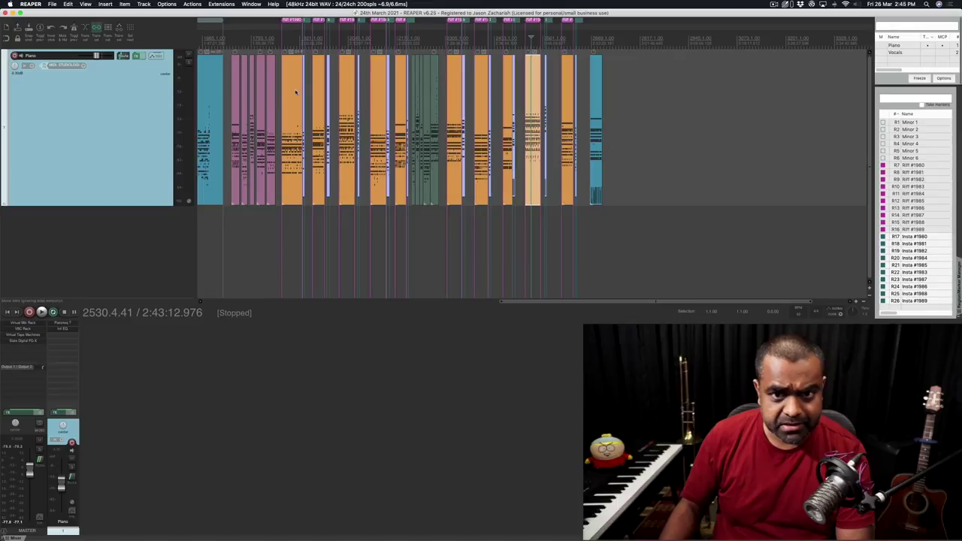
pyautogui.scroll(2, 346, 104)
pyautogui.scroll(-3, 346, 104)
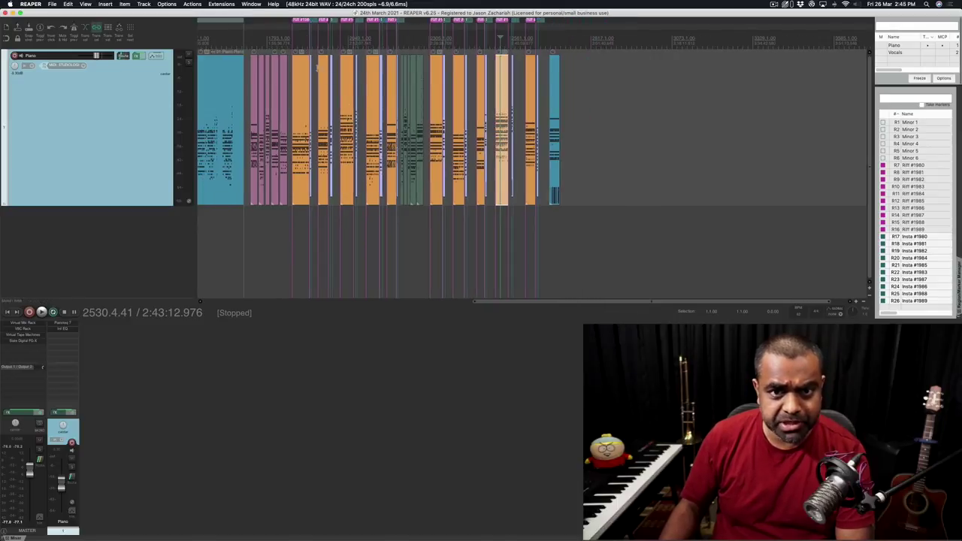
pyautogui.scroll(5, 474, 92)
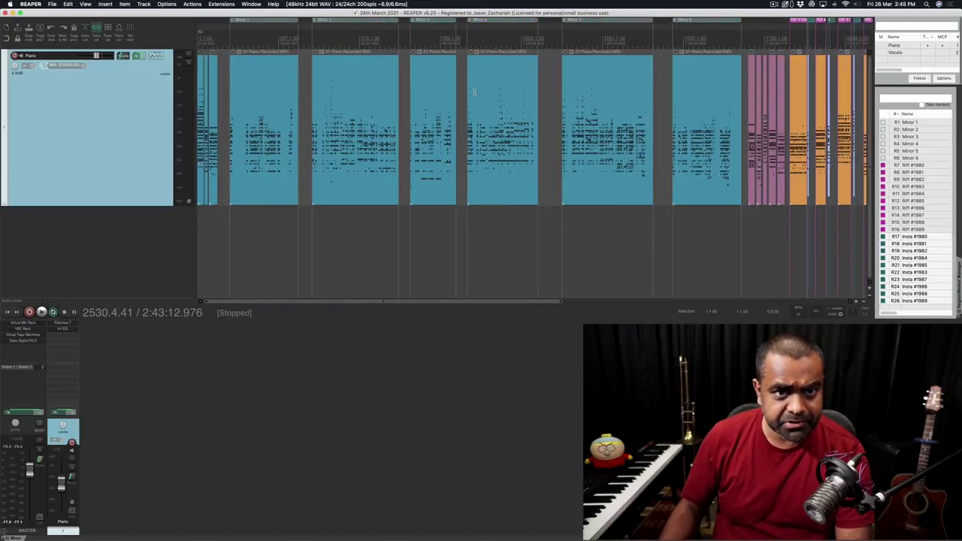
pyautogui.hscroll(10, 525, 78)
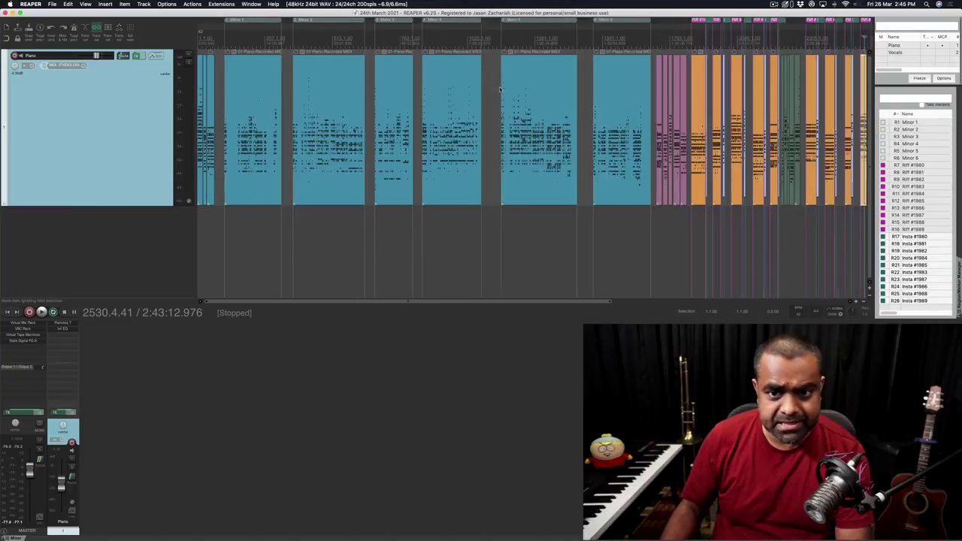
pyautogui.scroll(5, 514, 82)
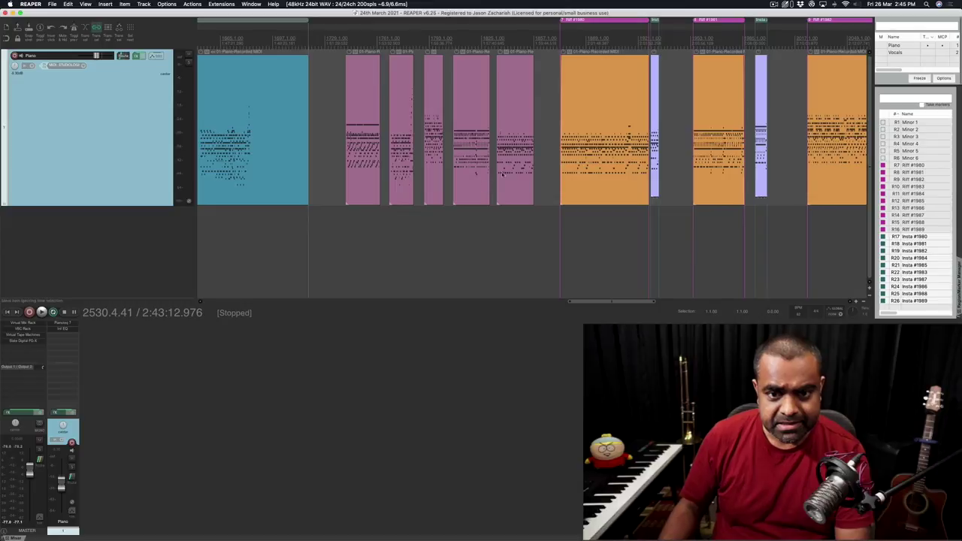
pyautogui.scroll(3, 444, 71)
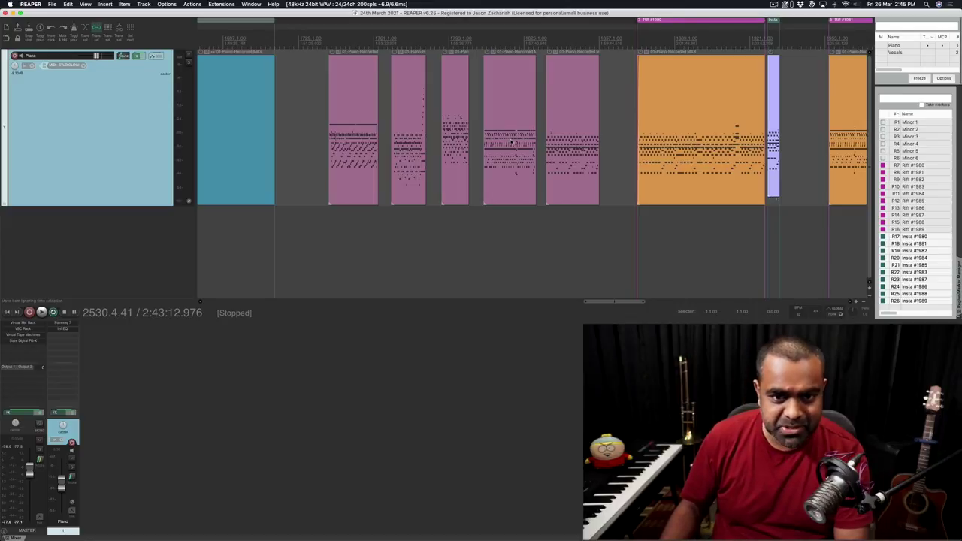
pyautogui.hscroll(5, 511, 141)
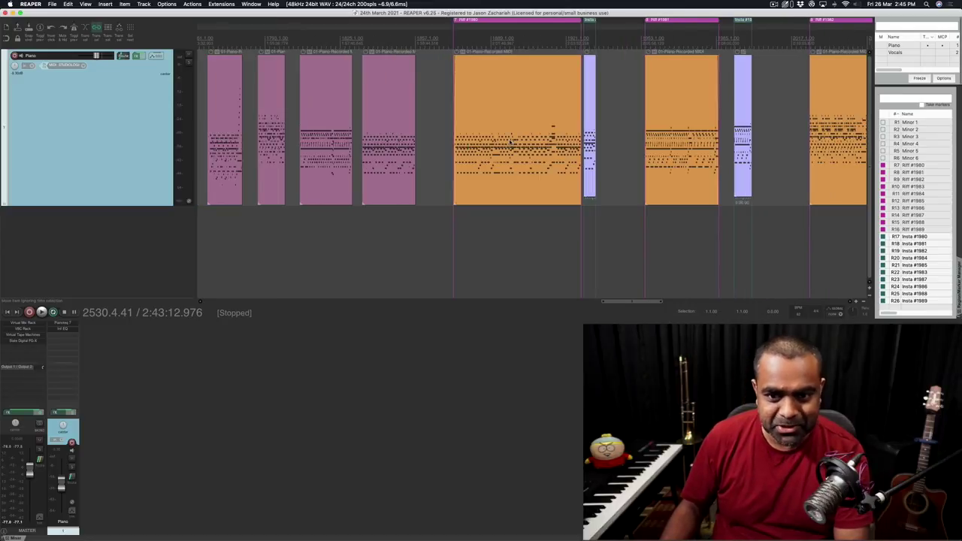
# Select the Riff #1980 piano item and zoom in on it.
pyautogui.click(509, 90)
pyautogui.scroll(1, 547, 32)
pyautogui.scroll(3, 546, 31)
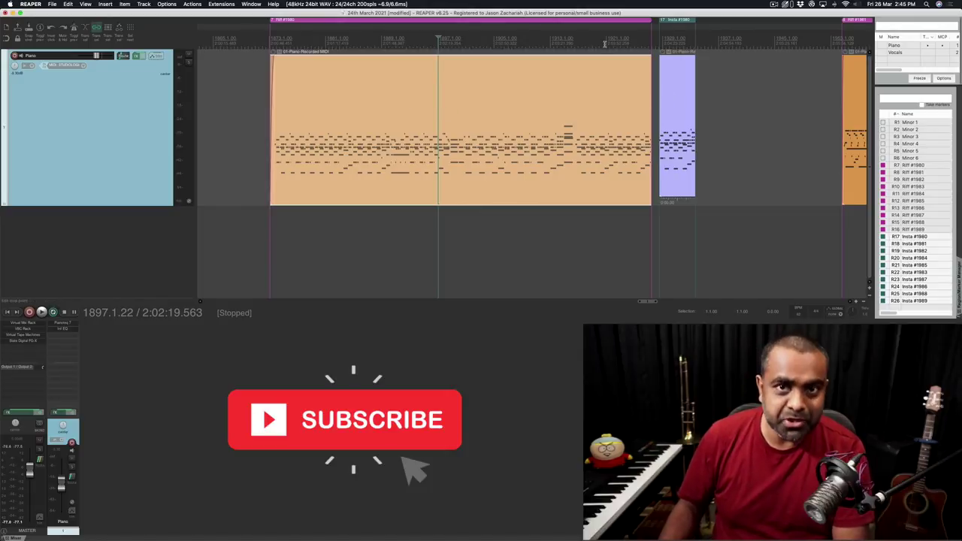
# Select the short Insta #1980 clip, place the edit position in it, and zoom around it.
pyautogui.click(674, 83)
pyautogui.scroll(2, 676, 72)
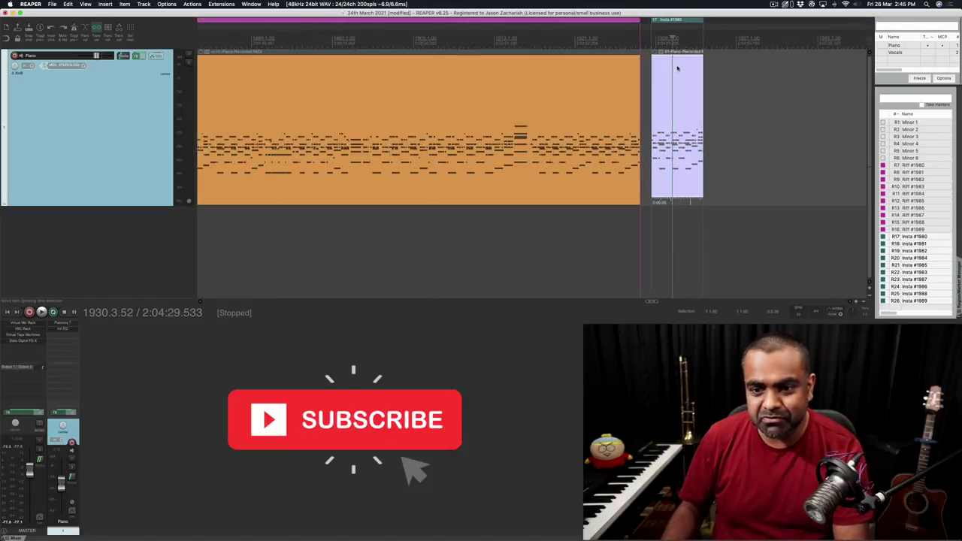
pyautogui.scroll(1, 676, 68)
pyautogui.click(670, 83)
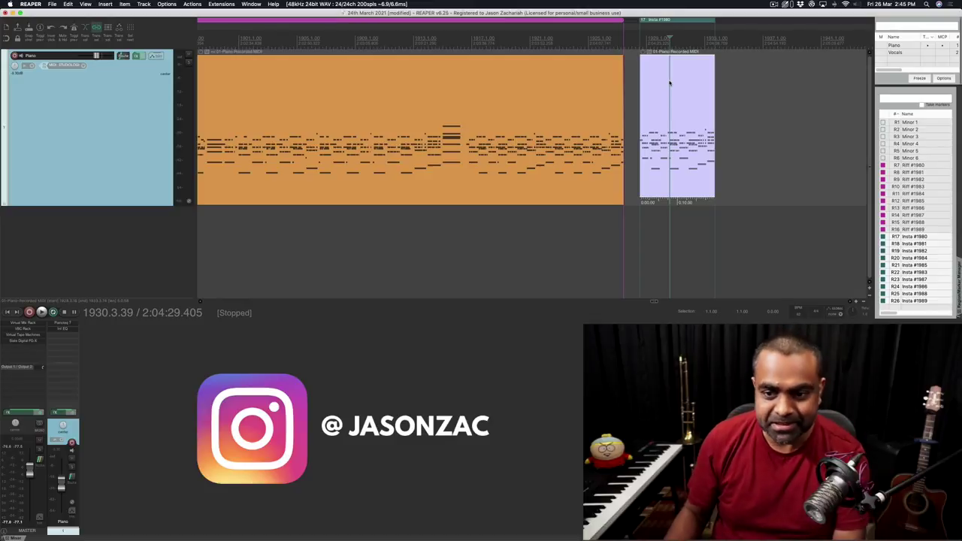
pyautogui.scroll(6, 669, 82)
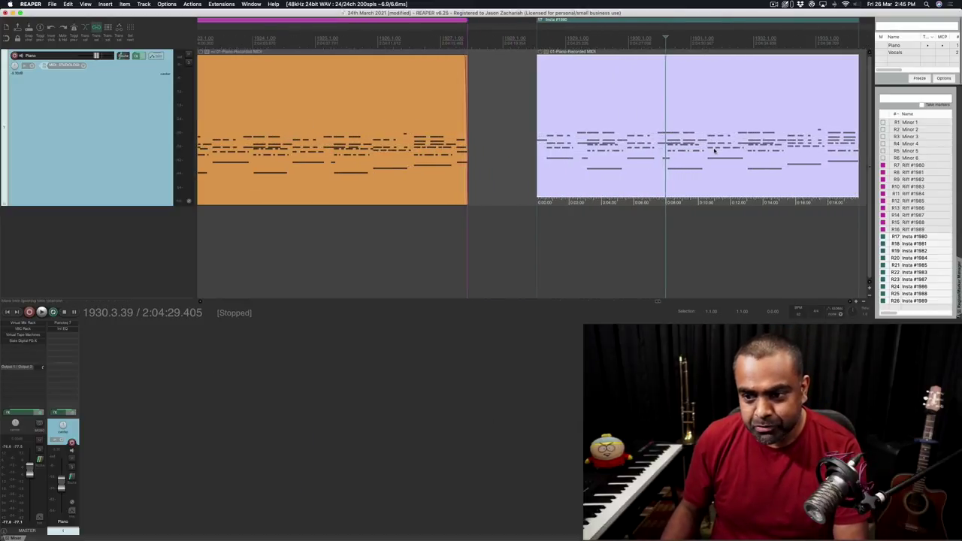
pyautogui.scroll(-2, 714, 150)
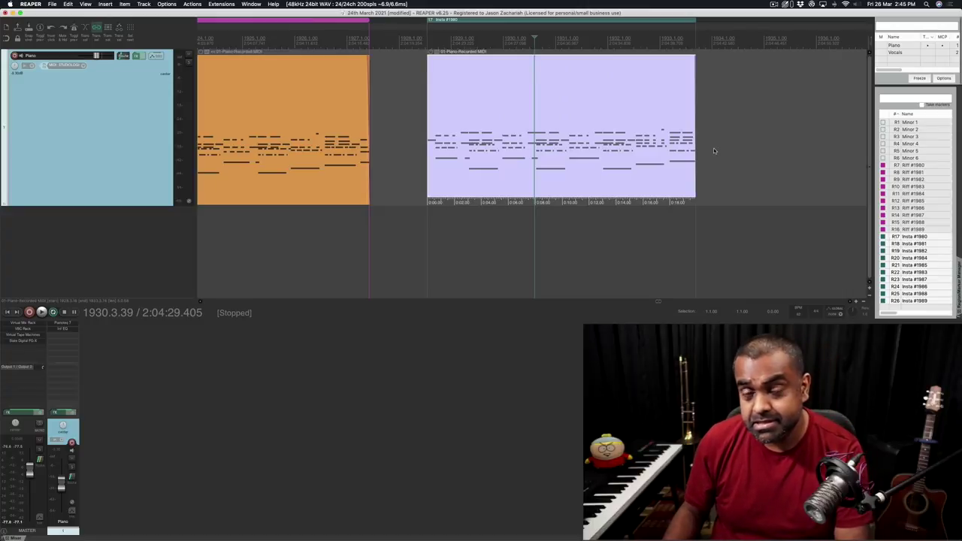
pyautogui.scroll(-1, 714, 150)
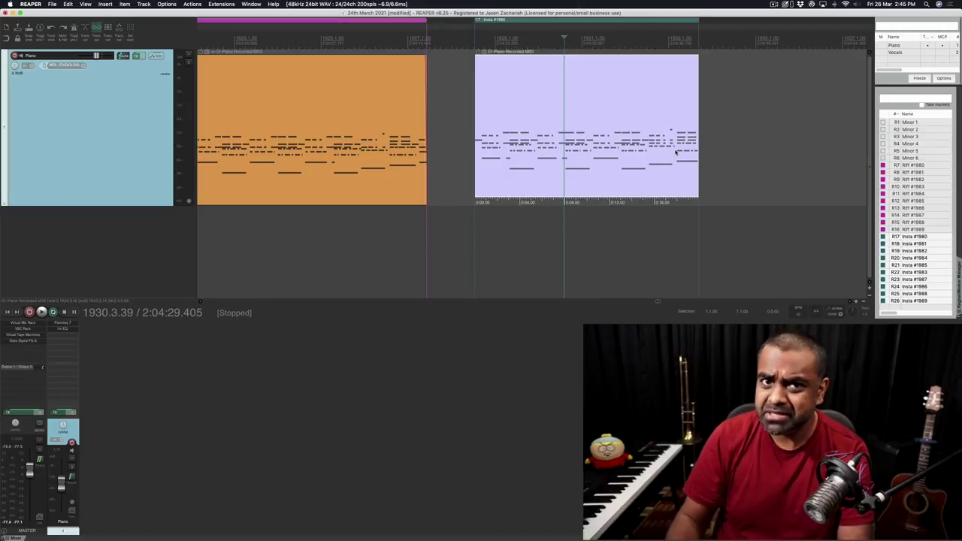
pyautogui.scroll(-1, 676, 152)
pyautogui.scroll(5, 674, 151)
pyautogui.scroll(1, 610, 184)
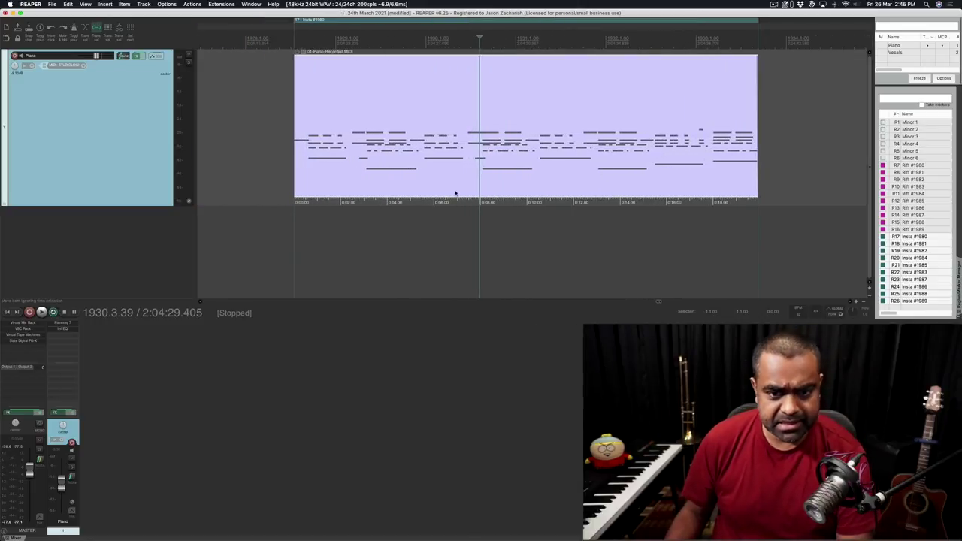
pyautogui.scroll(-3, 367, 194)
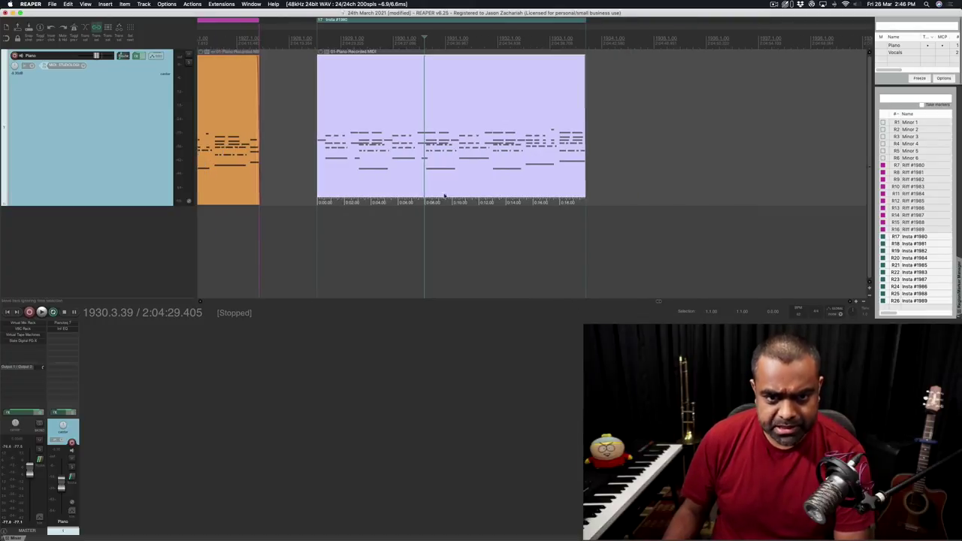
pyautogui.scroll(-3, 361, 100)
pyautogui.scroll(-3, 362, 100)
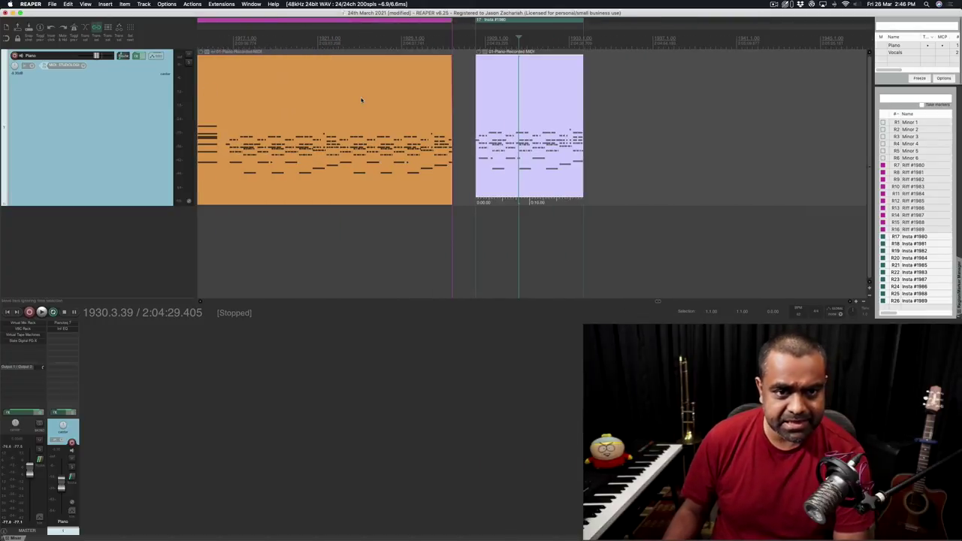
pyautogui.scroll(-5, 338, 75)
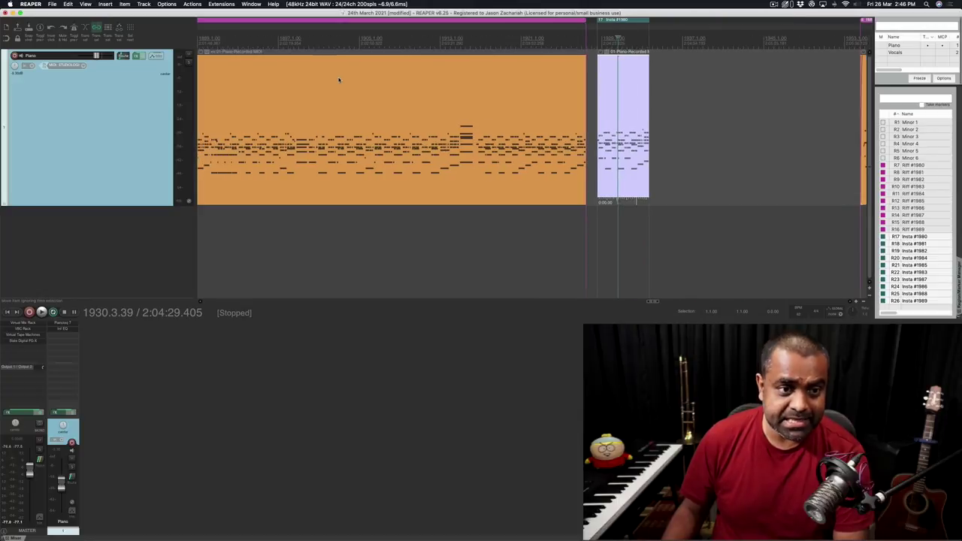
# Narrow the track control panel so the timeline gets more horizontal room.
pyautogui.moveTo(196, 117); pyautogui.dragTo(125, 97)
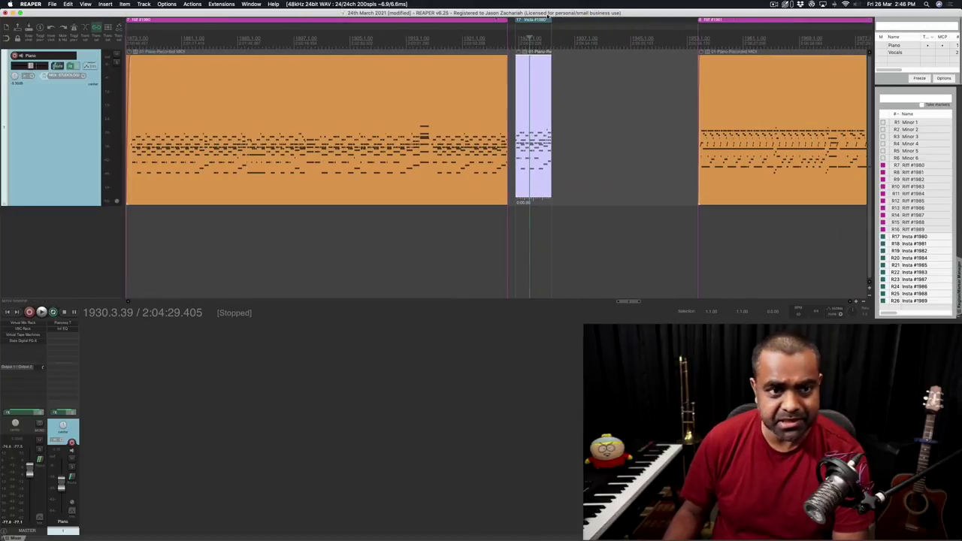
pyautogui.hscroll(-5, 183, 58)
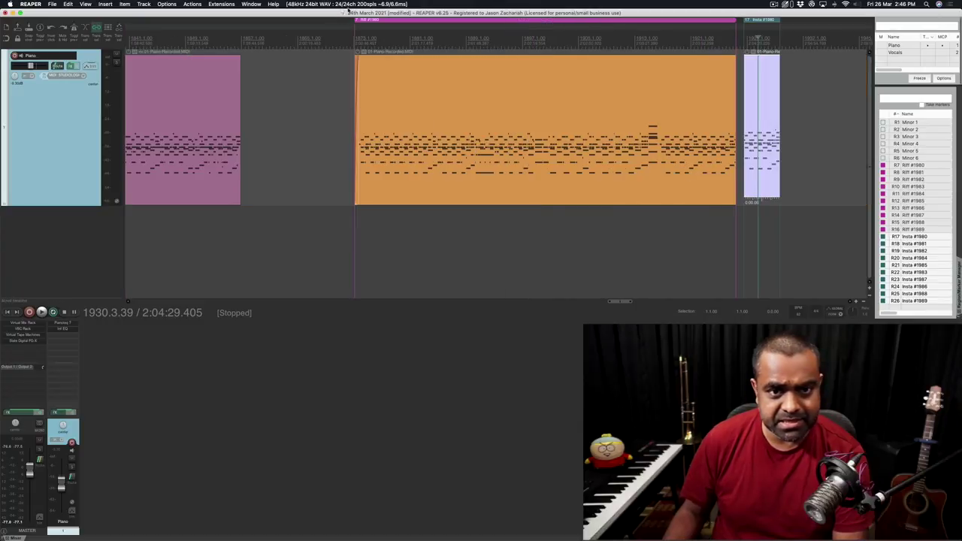
pyautogui.scroll(2, 383, 24)
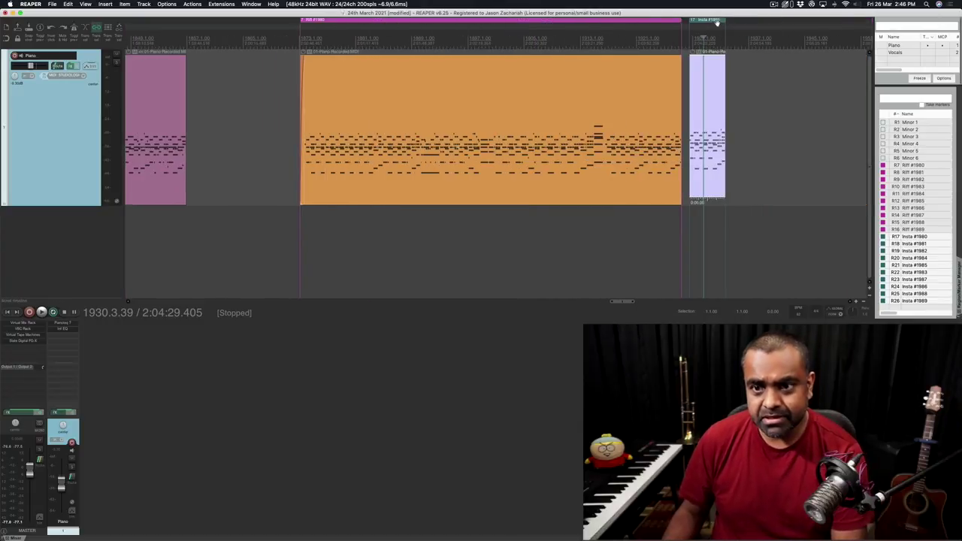
pyautogui.scroll(-3, 440, 86)
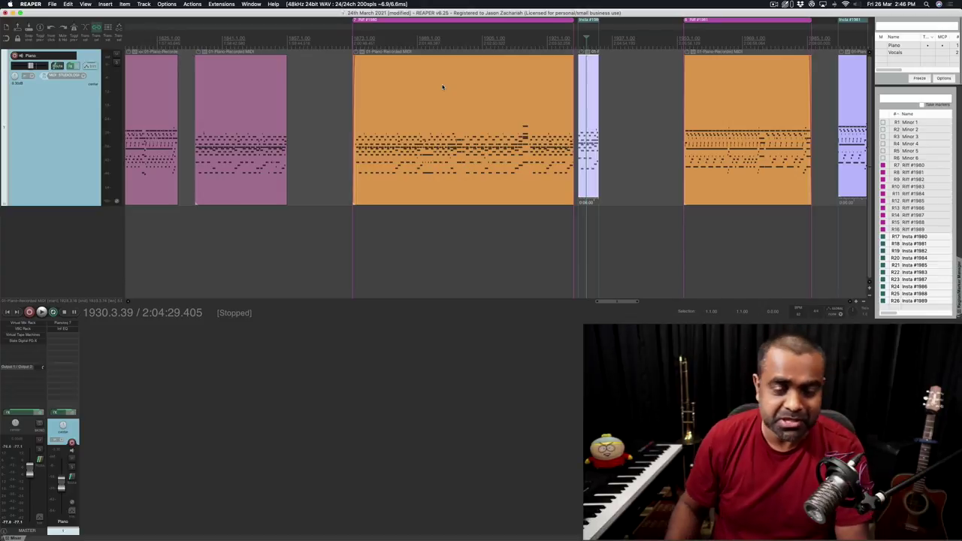
# Zoom in on the long glued piano MIDI item and select it at 2693.2.53.
pyautogui.scroll(-6, 442, 87)
pyautogui.scroll(-4, 442, 87)
pyautogui.scroll(5, 443, 87)
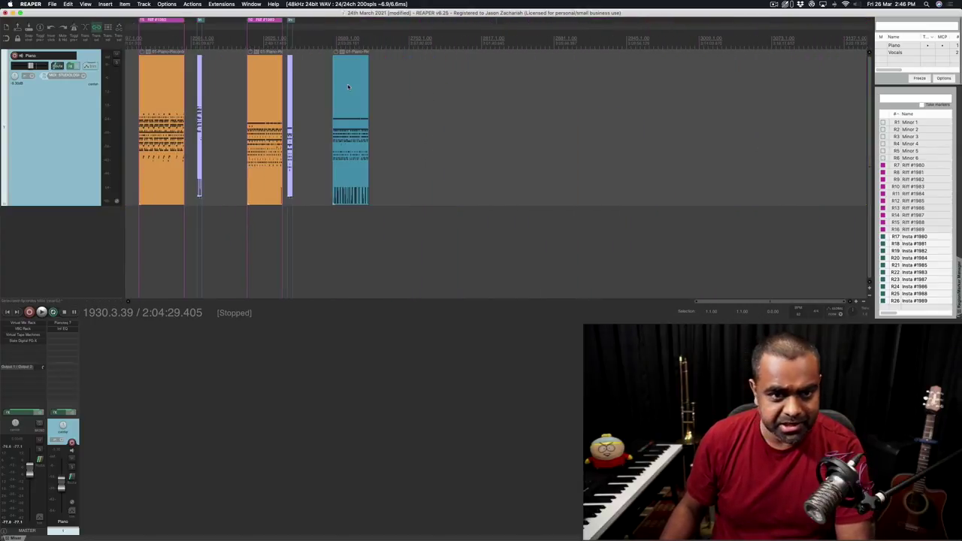
pyautogui.scroll(4, 331, 96)
pyautogui.scroll(4, 332, 96)
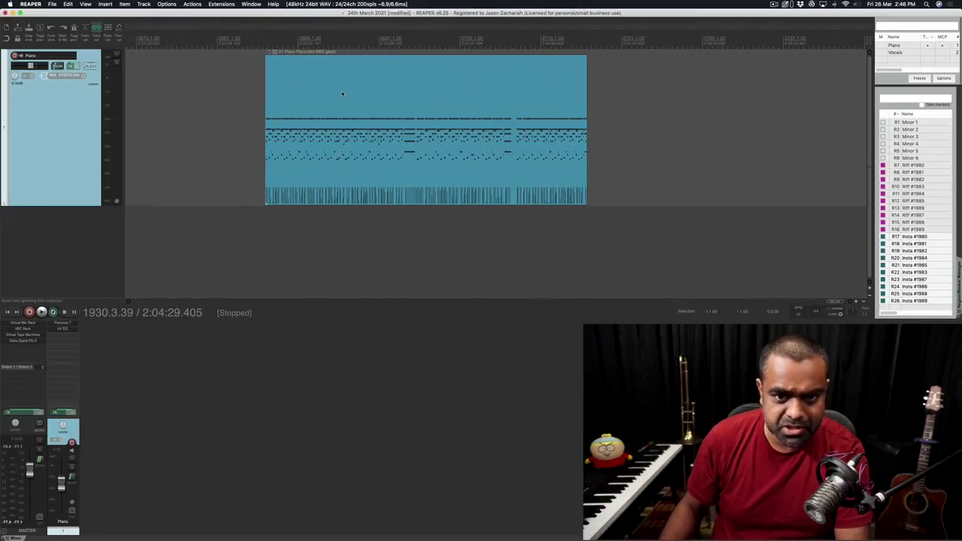
pyautogui.click(341, 93)
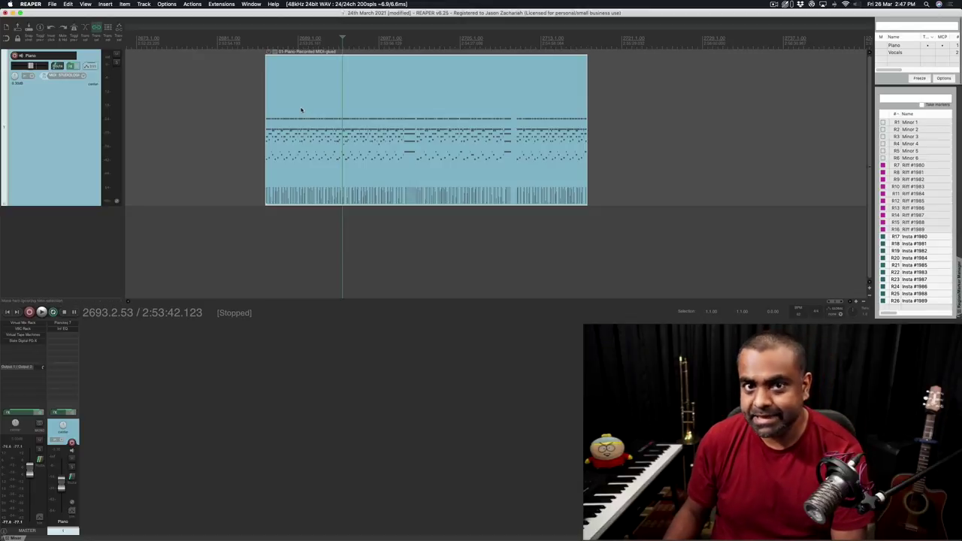
pyautogui.scroll(3, 298, 110)
pyautogui.scroll(2, 294, 96)
pyautogui.scroll(-2, 293, 96)
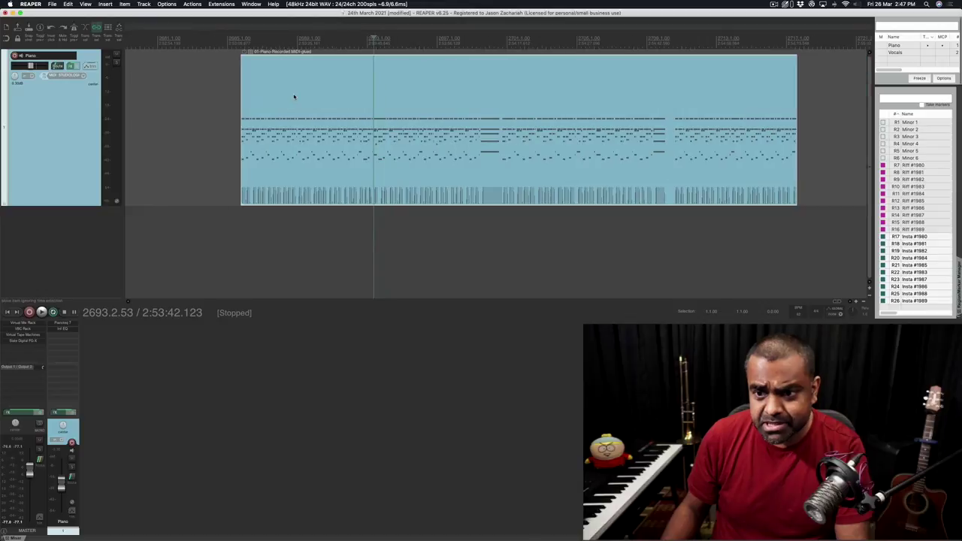
pyautogui.click(243, 40)
pyautogui.click(242, 39)
pyautogui.scroll(1, 241, 39)
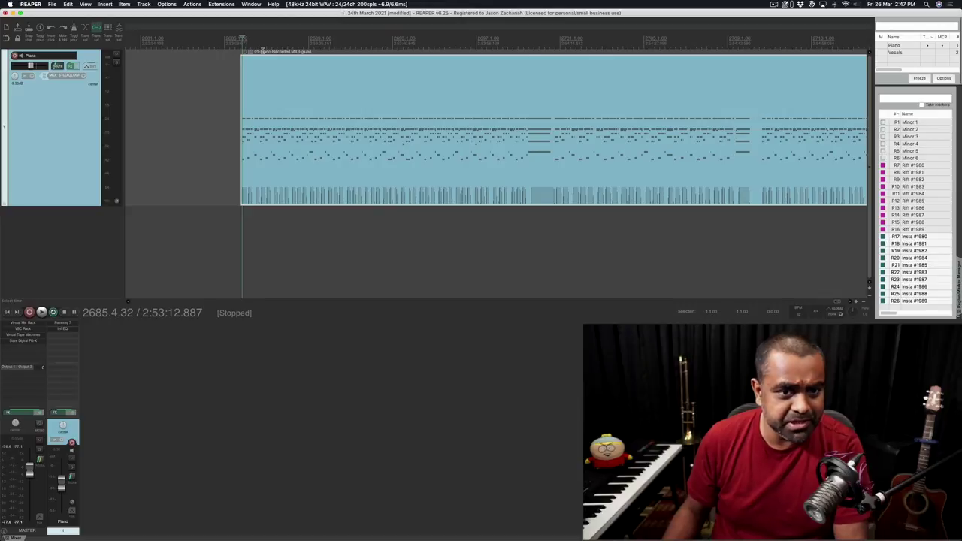
pyautogui.press('space')
pyautogui.scroll(2, 338, 231)
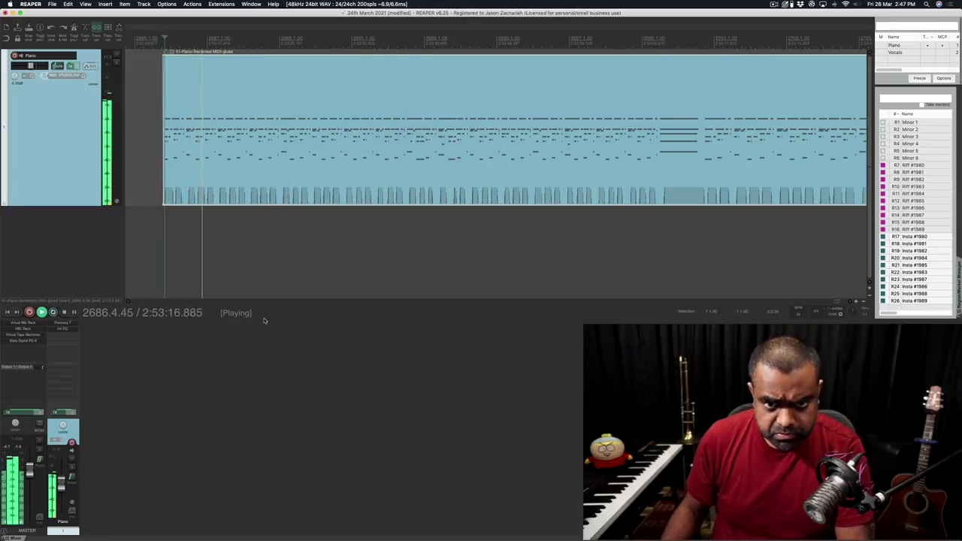
pyautogui.scroll(-1, 488, 94)
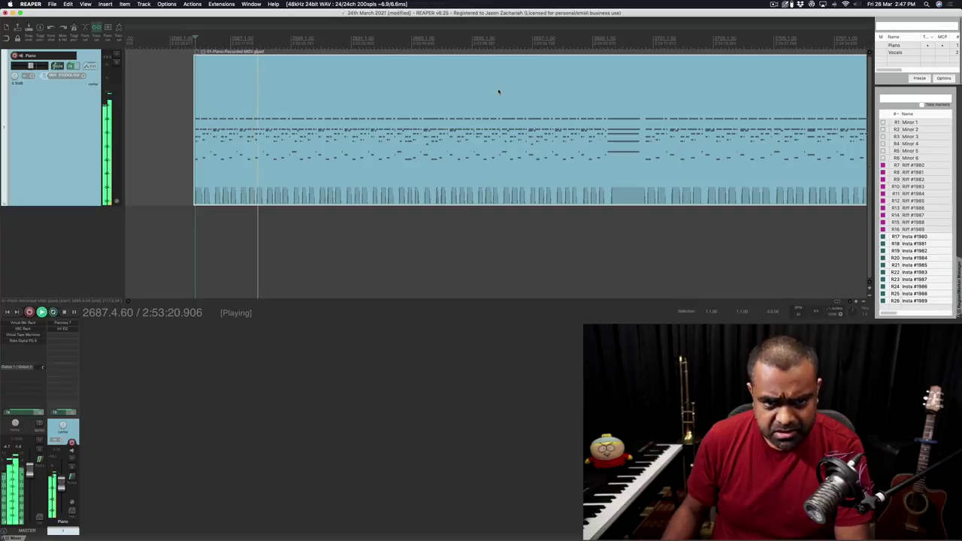
pyautogui.press('space')
pyautogui.scroll(-1, 458, 116)
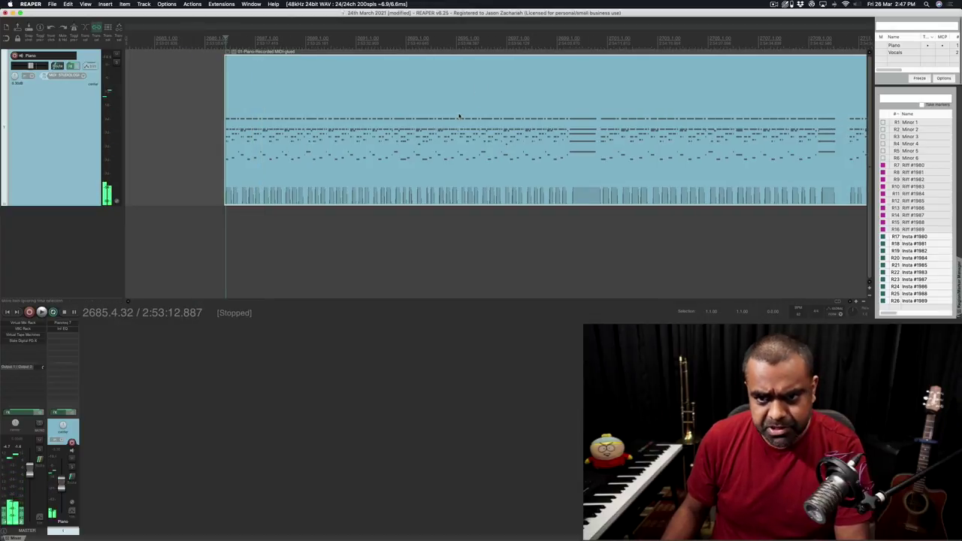
pyautogui.scroll(-1, 458, 116)
pyautogui.click(581, 45)
pyautogui.scroll(1, 593, 113)
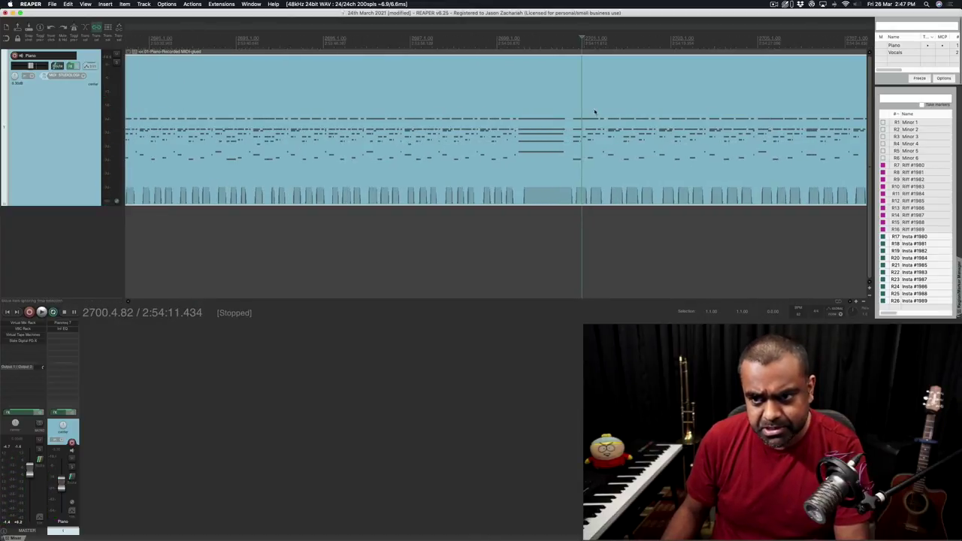
pyautogui.press('Left')
pyautogui.press('space')
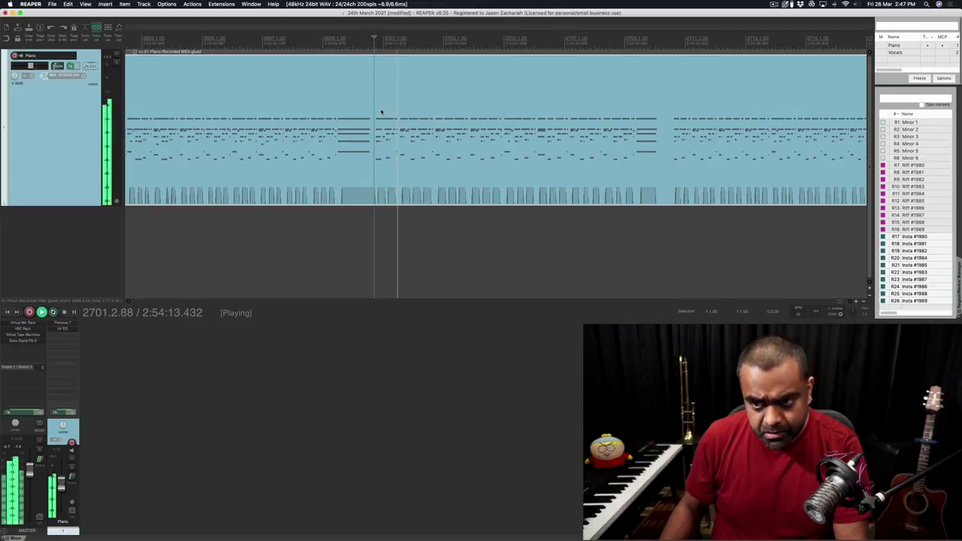
pyautogui.scroll(-3, 381, 112)
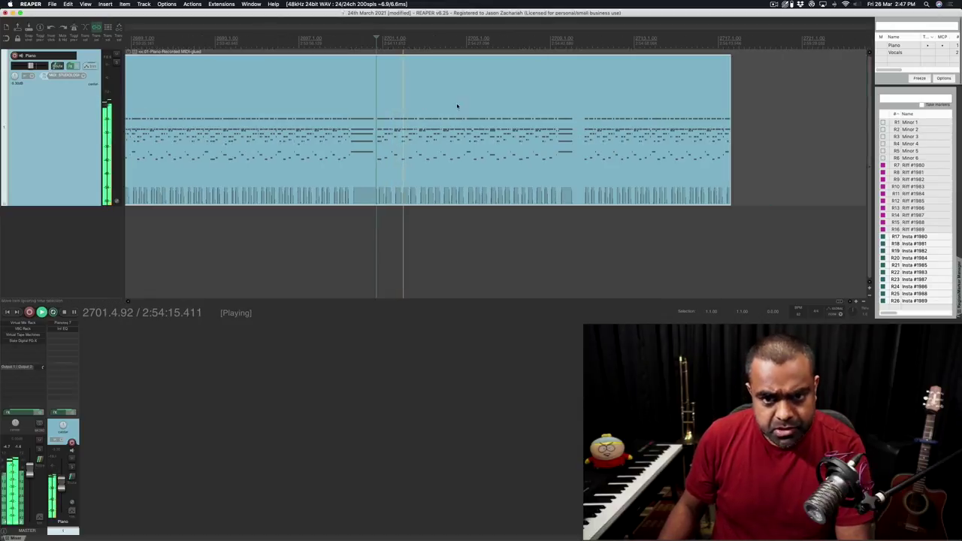
pyautogui.press('space')
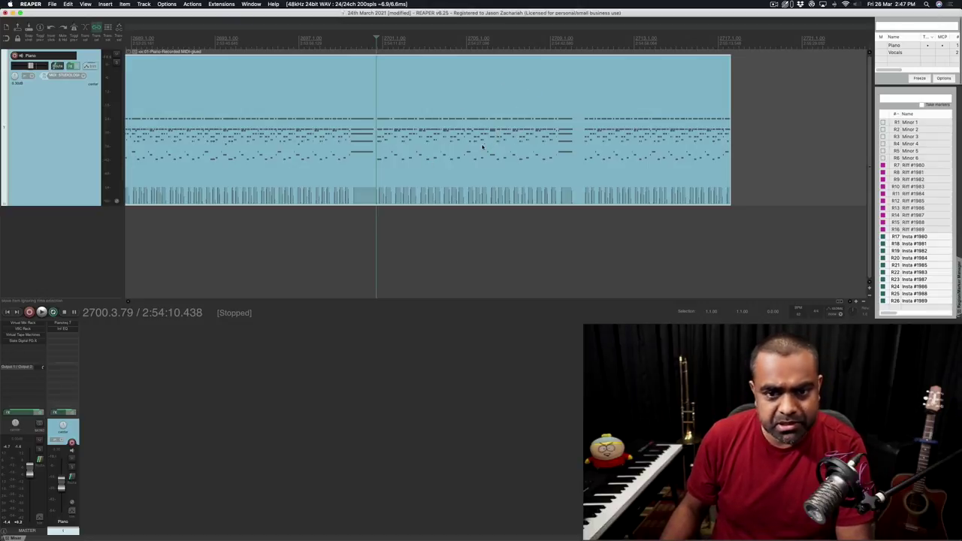
pyautogui.click(583, 41)
pyautogui.scroll(6, 584, 45)
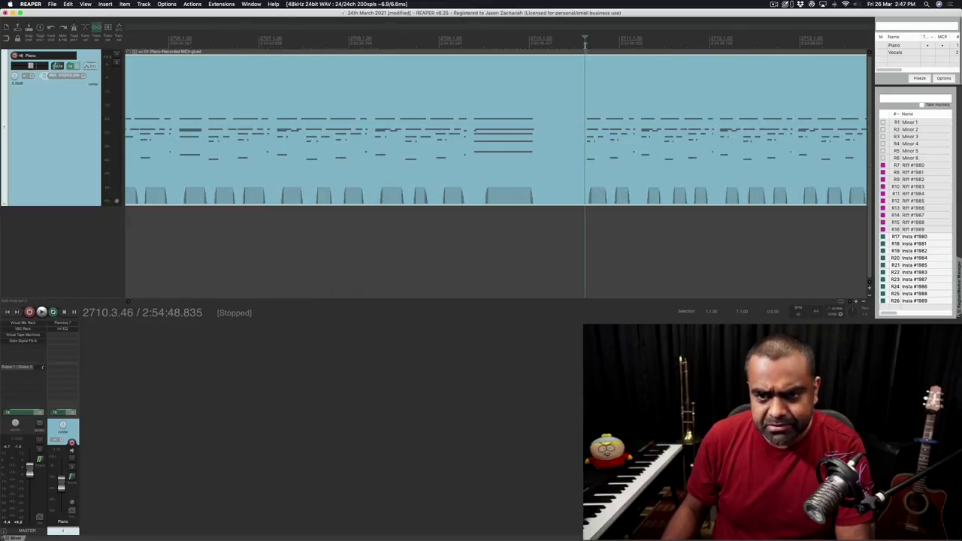
pyautogui.hscroll(5, 652, 100)
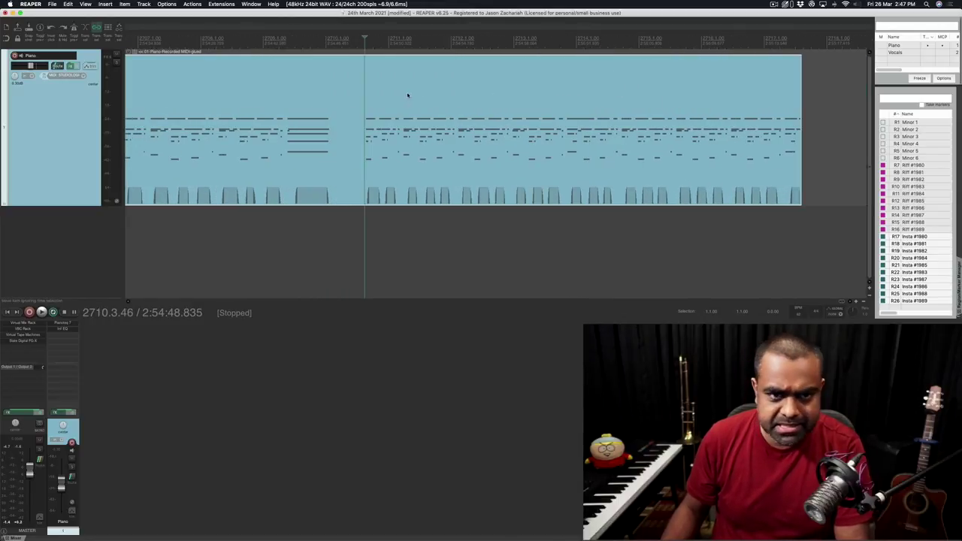
pyautogui.press('space')
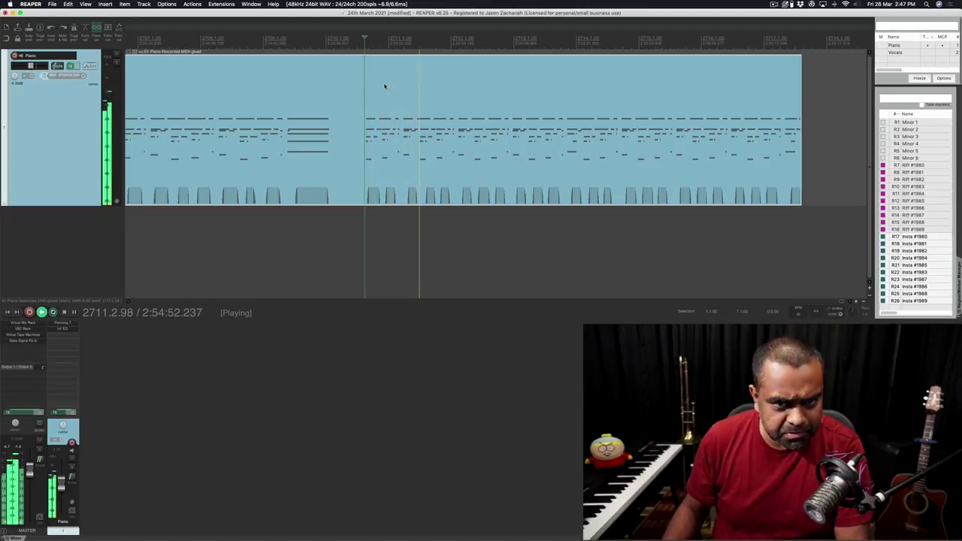
pyautogui.press('space')
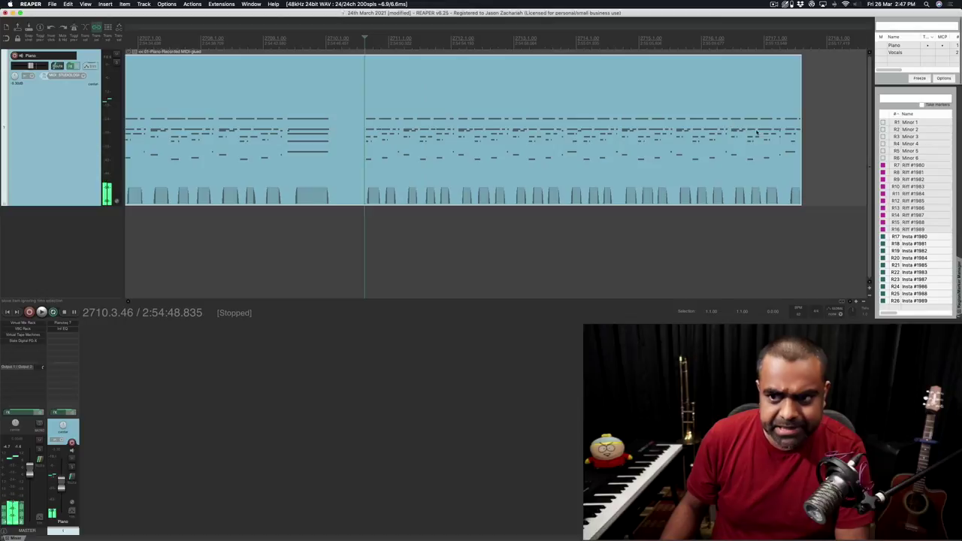
pyautogui.scroll(-6, 403, 151)
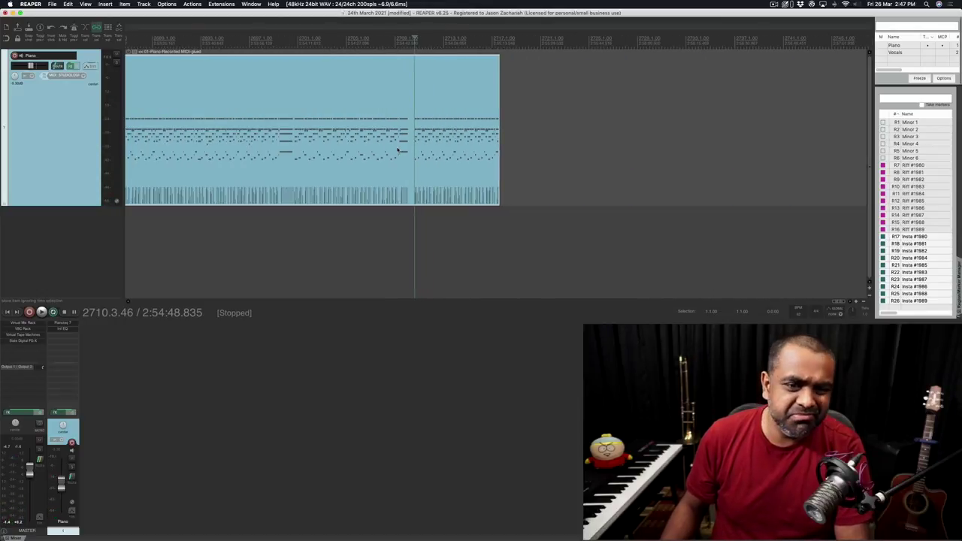
pyautogui.hscroll(-5, 398, 151)
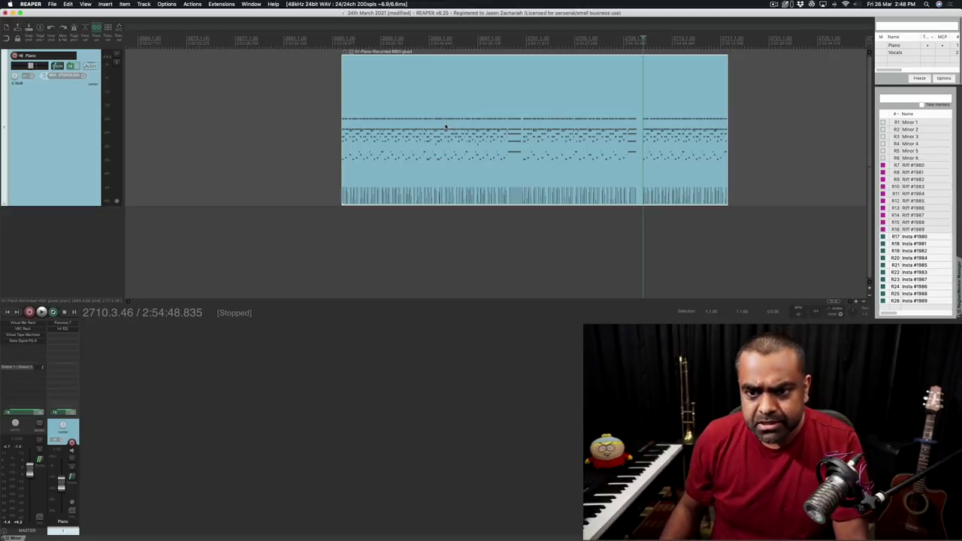
pyautogui.scroll(3, 446, 127)
pyautogui.scroll(-1, 511, 126)
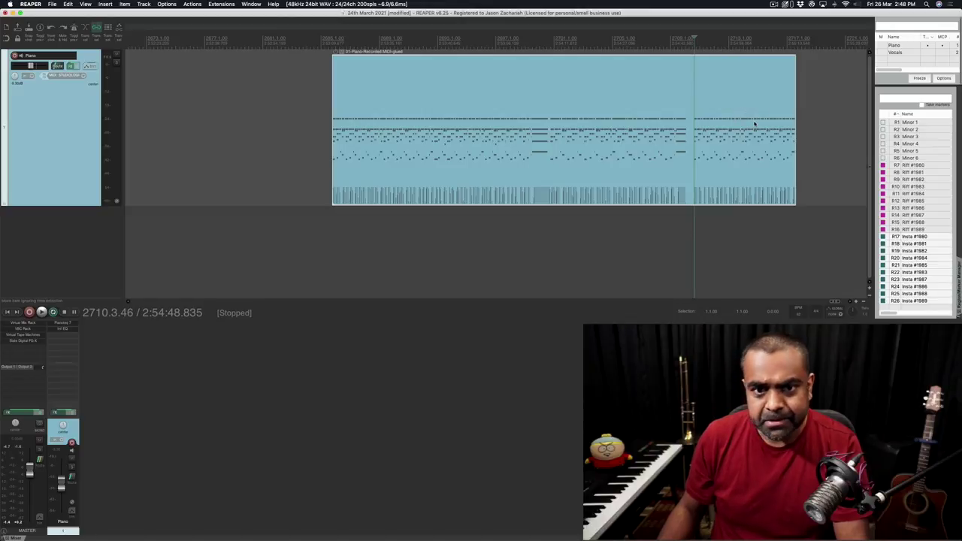
pyautogui.scroll(-5, 747, 114)
pyautogui.scroll(-6, 515, 111)
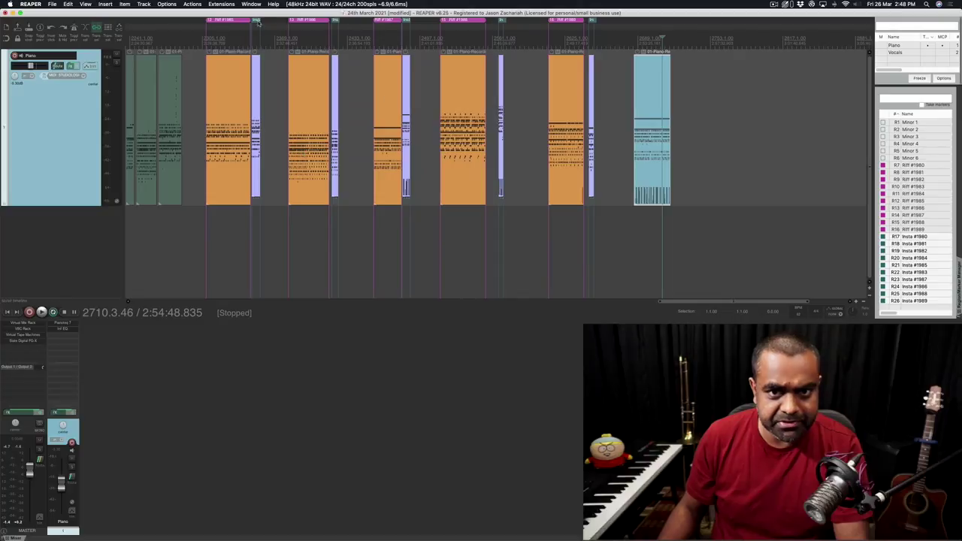
pyautogui.scroll(-3, 597, 60)
pyautogui.scroll(2, 597, 60)
pyautogui.scroll(8, 598, 60)
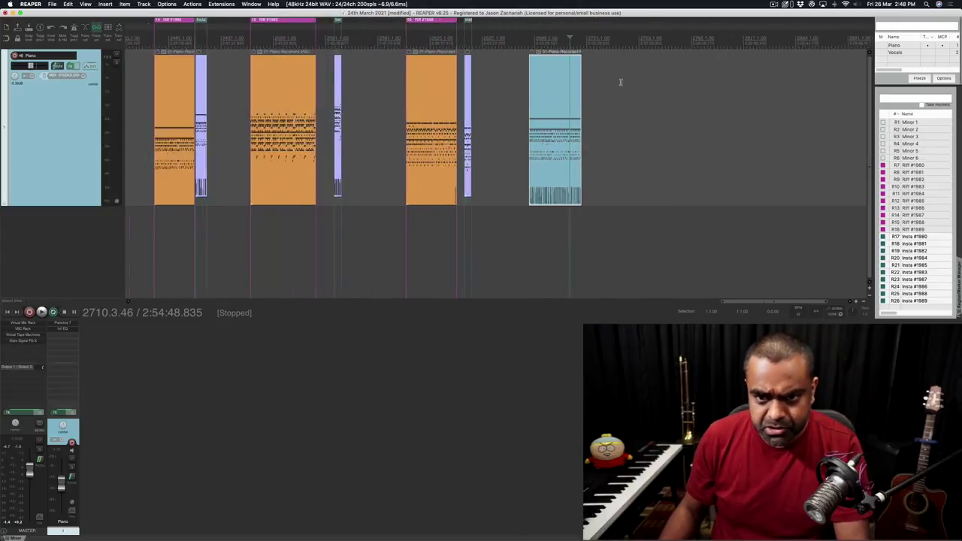
pyautogui.scroll(-1, 563, 104)
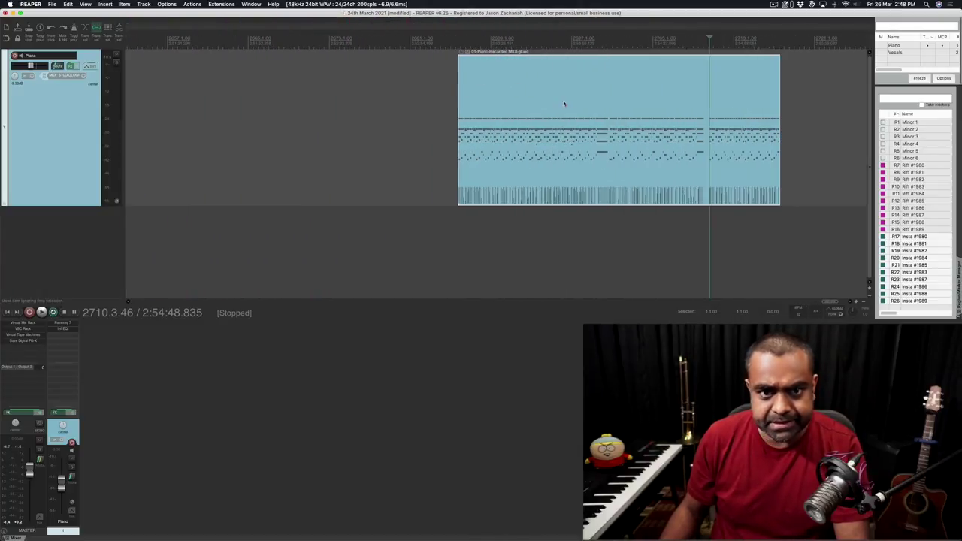
pyautogui.hscroll(5, 564, 104)
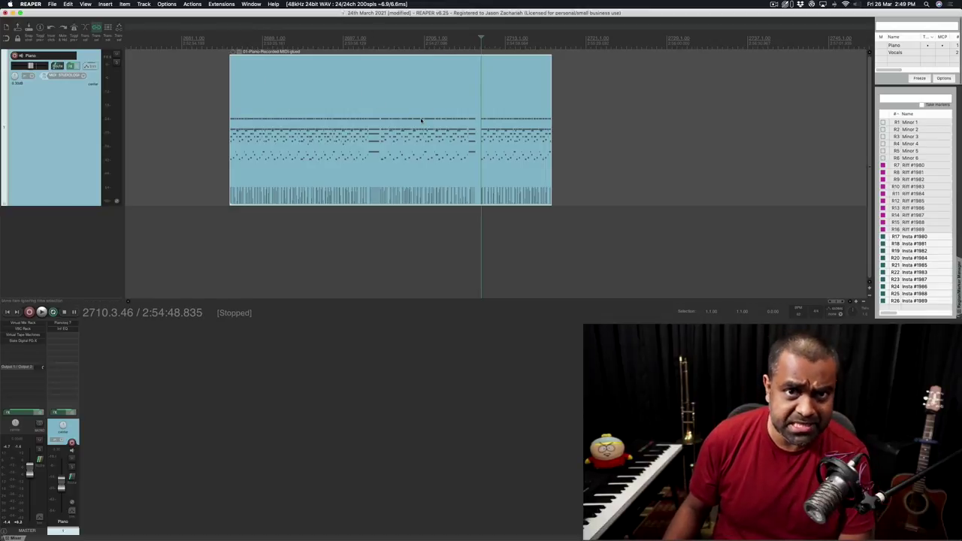
pyautogui.click(365, 121)
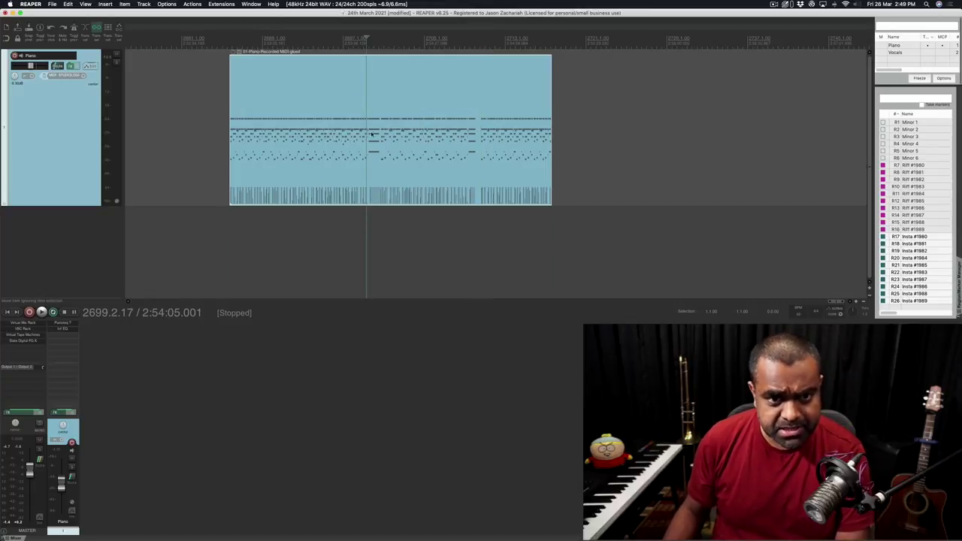
pyautogui.click(371, 133)
pyautogui.scroll(4, 362, 129)
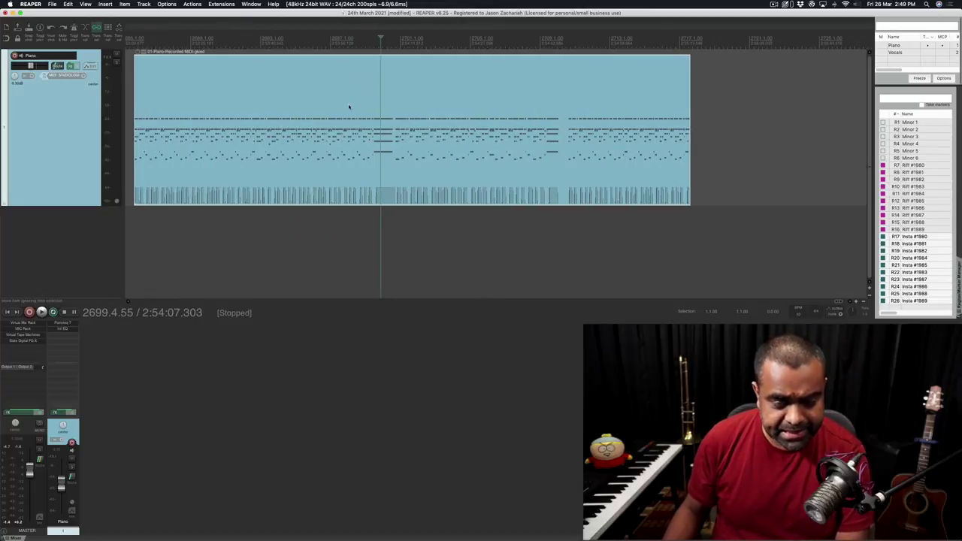
pyautogui.scroll(-2, 346, 111)
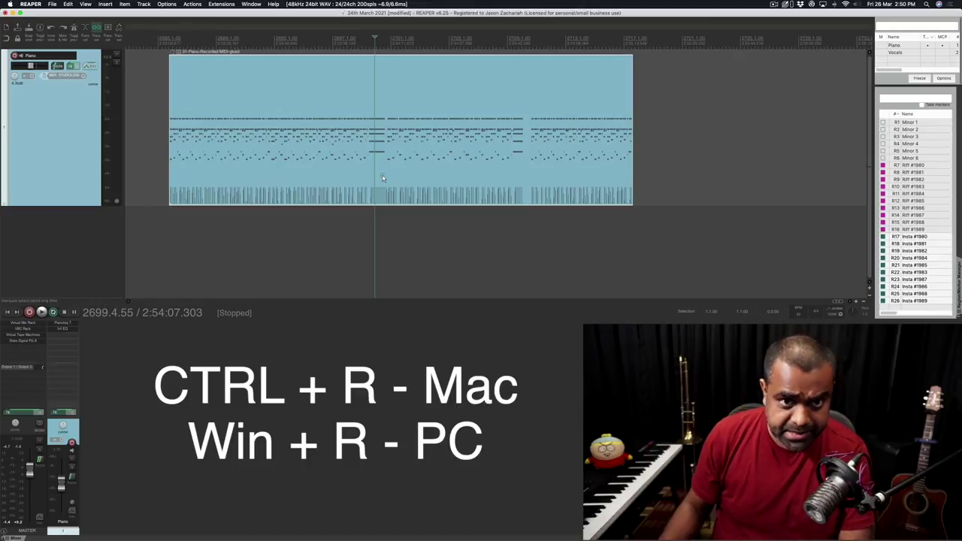
pyautogui.hotkey('ctrl', 'r')
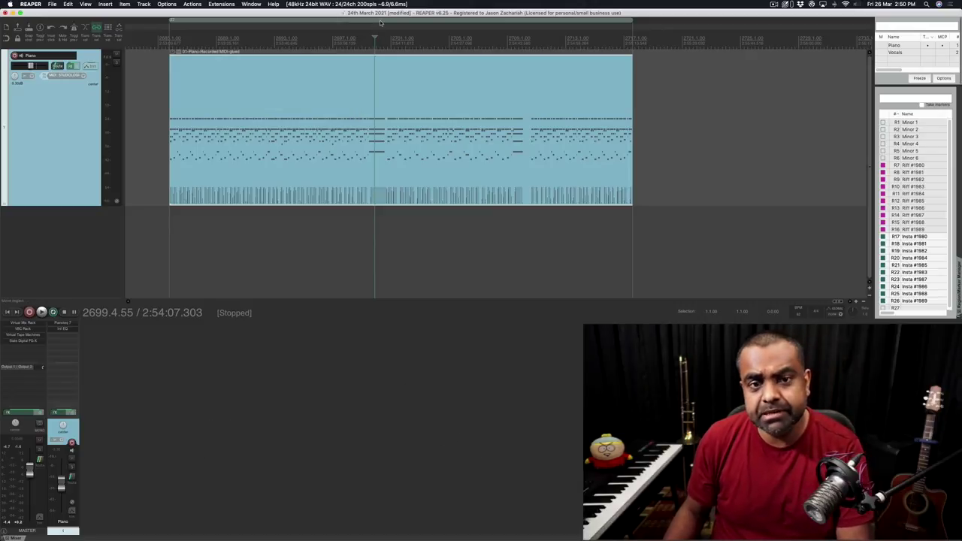
pyautogui.click(358, 22)
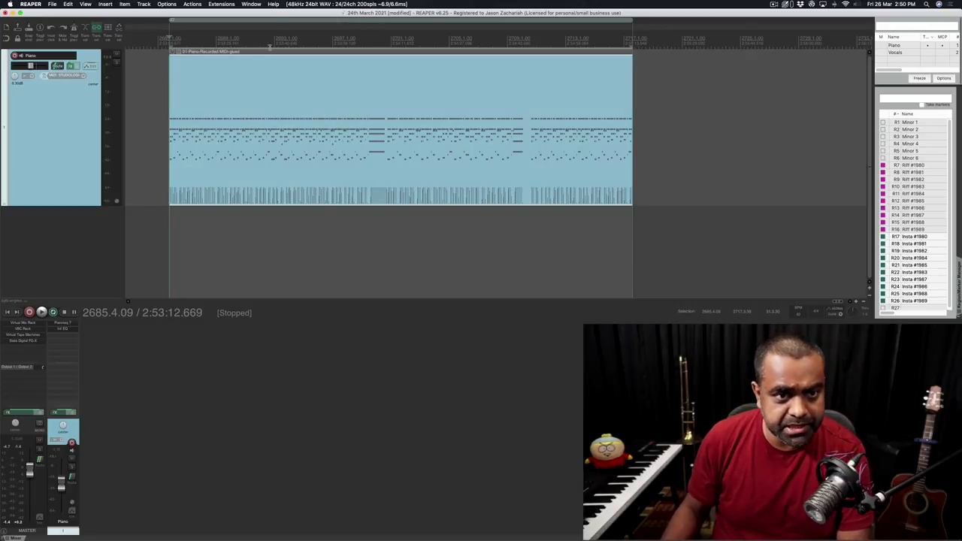
pyautogui.click(297, 21)
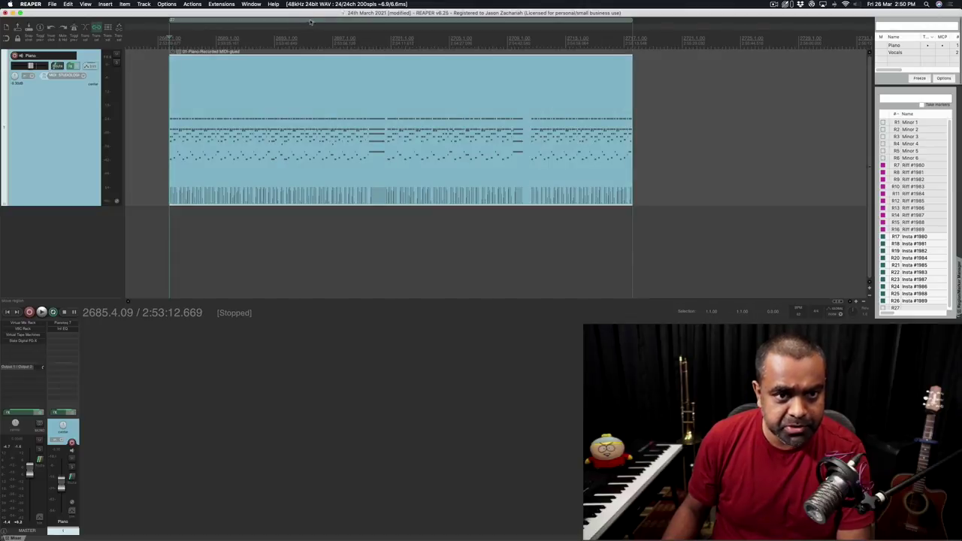
pyautogui.click(321, 22)
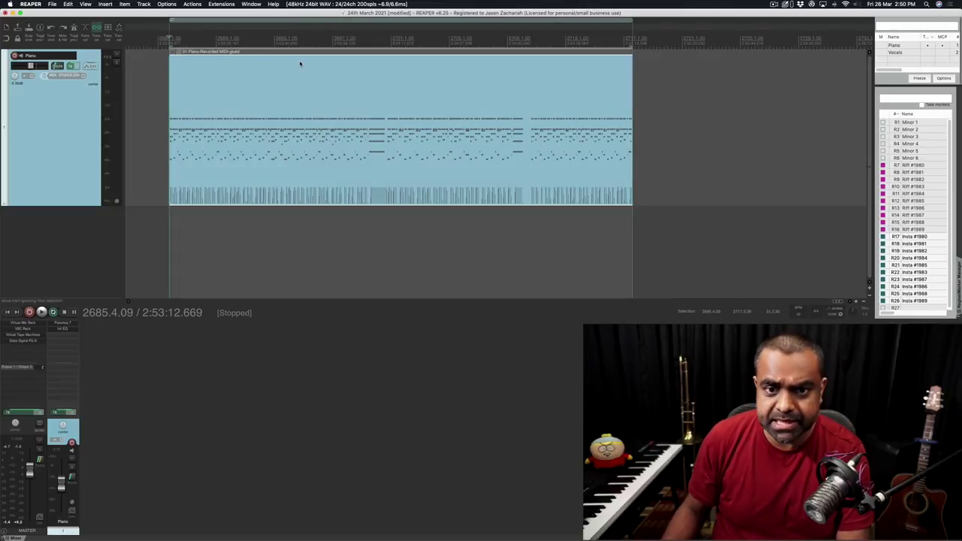
pyautogui.click(339, 22)
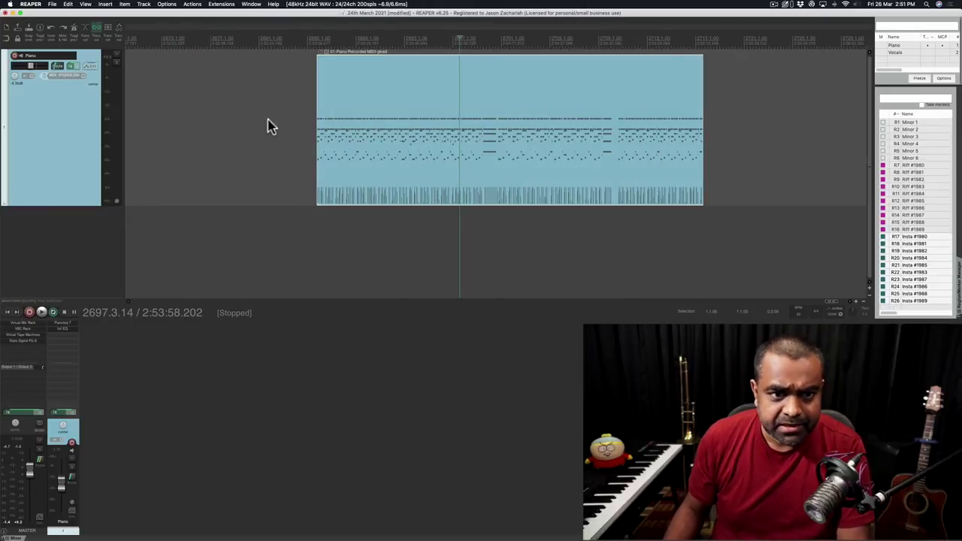
pyautogui.click(273, 139)
pyautogui.click(469, 130)
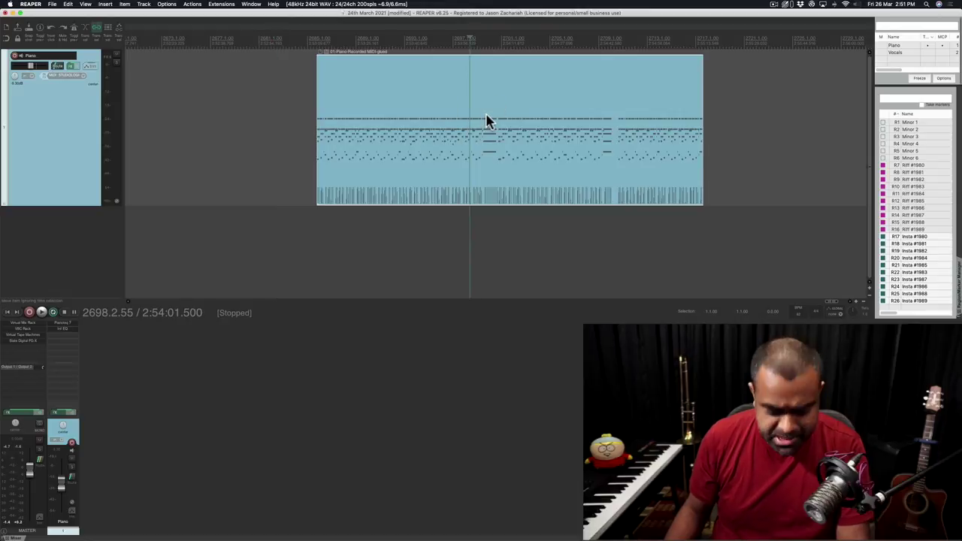
# Create a region from the selected MIDI item and move the edit position near bar 2710.
pyautogui.hotkey('shift', 'r')
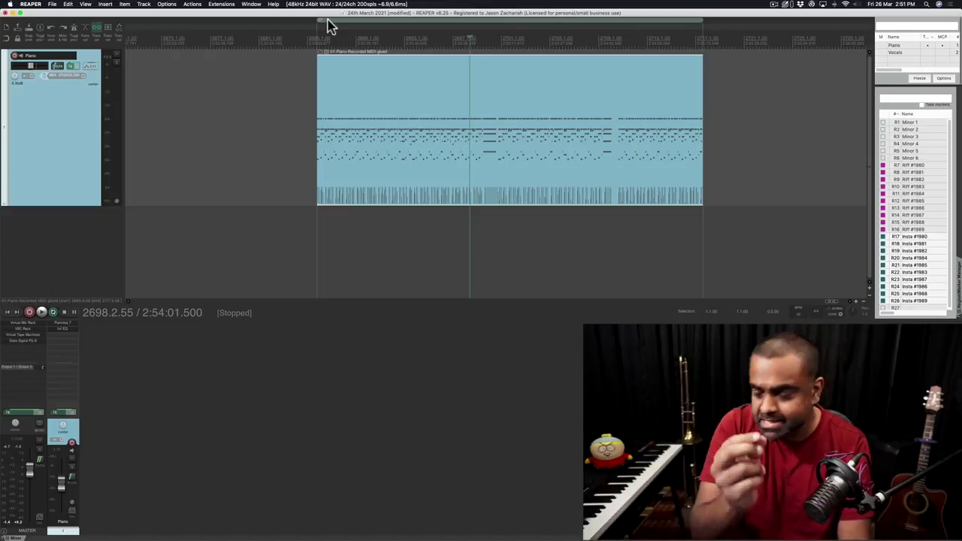
pyautogui.click(612, 34)
pyautogui.scroll(1, 612, 35)
pyautogui.scroll(1, 612, 35)
pyautogui.click(656, 100)
pyautogui.scroll(1, 657, 101)
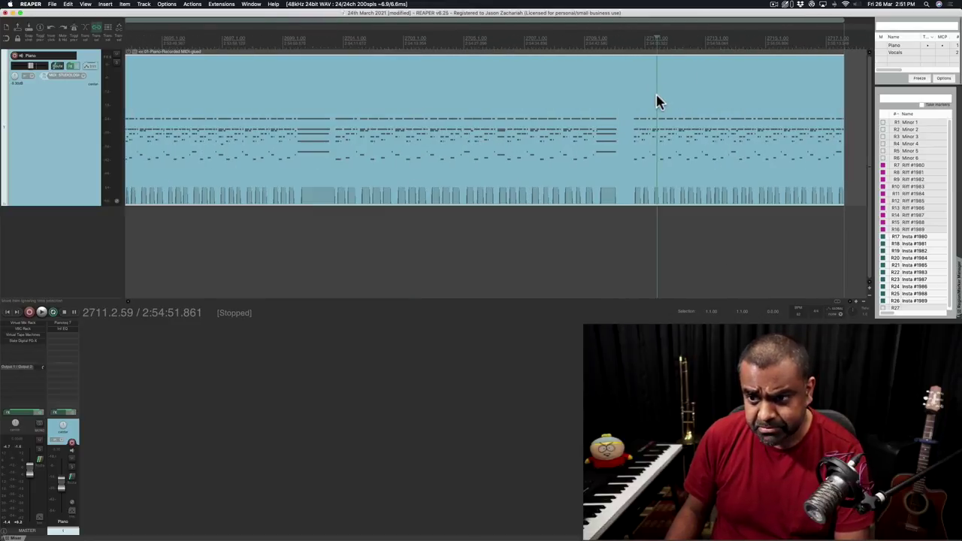
pyautogui.scroll(-2, 715, 39)
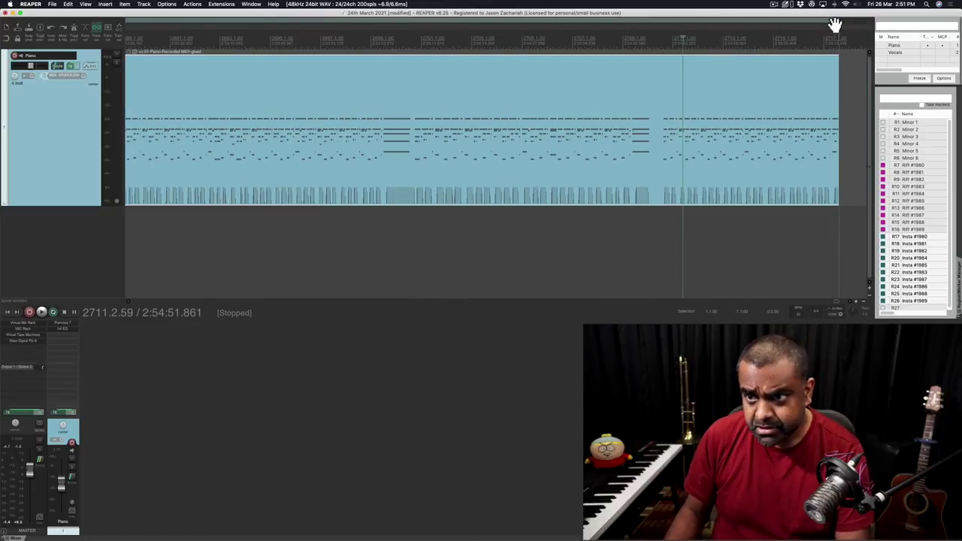
# Audition the gap with a time selection, then set the edit position at 2710.3.25 before the second phrase.
pyautogui.moveTo(823, 38); pyautogui.dragTo(650, 27)
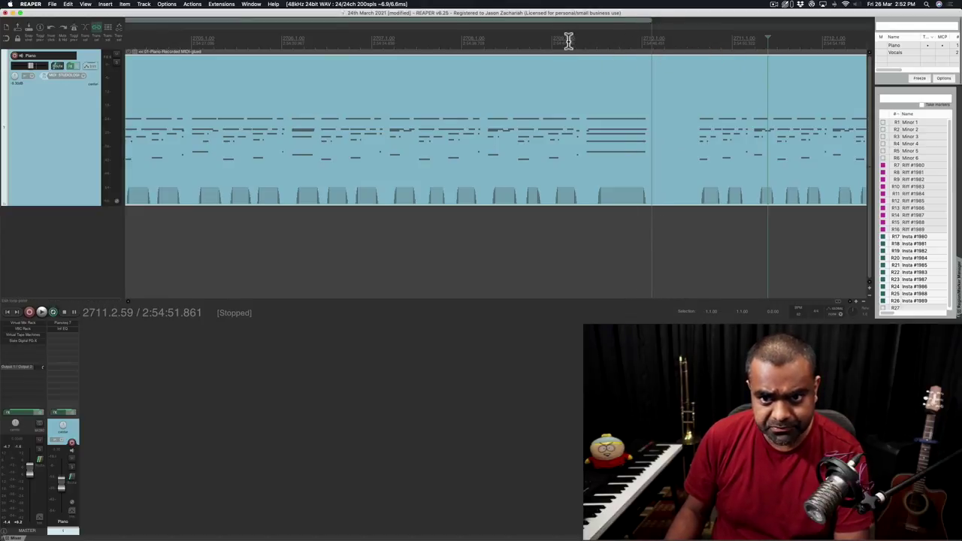
pyautogui.click(569, 39)
pyautogui.press('space')
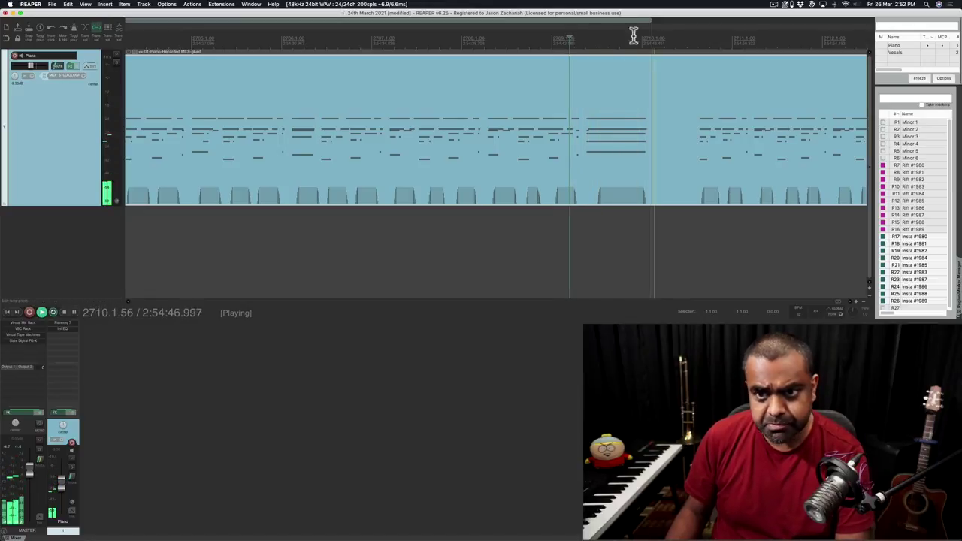
pyautogui.press('space')
pyautogui.moveTo(649, 22); pyautogui.dragTo(654, 22)
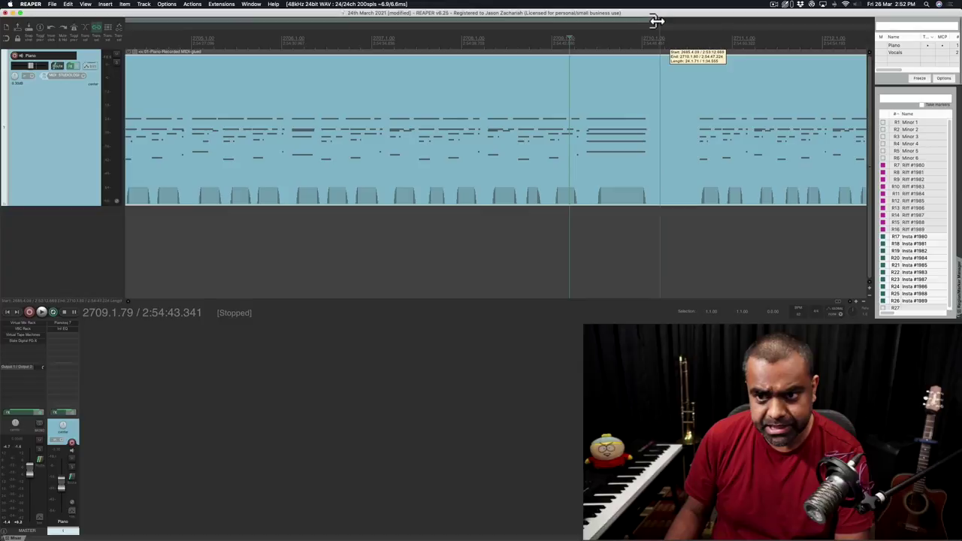
pyautogui.click(692, 120)
pyautogui.click(693, 111)
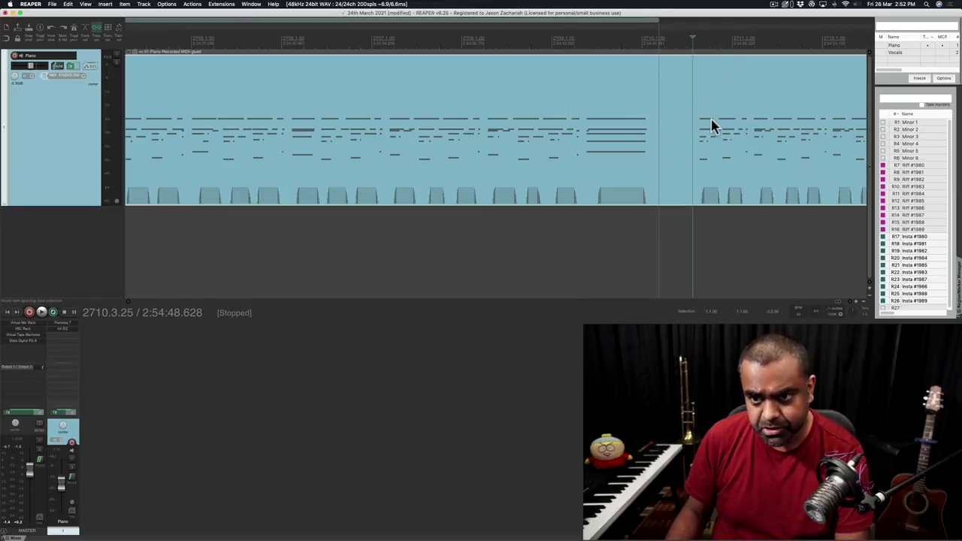
# Split the piano item twice, delete the short middle piece, and extend the first item's end.
pyautogui.click(693, 119)
pyautogui.press('s')
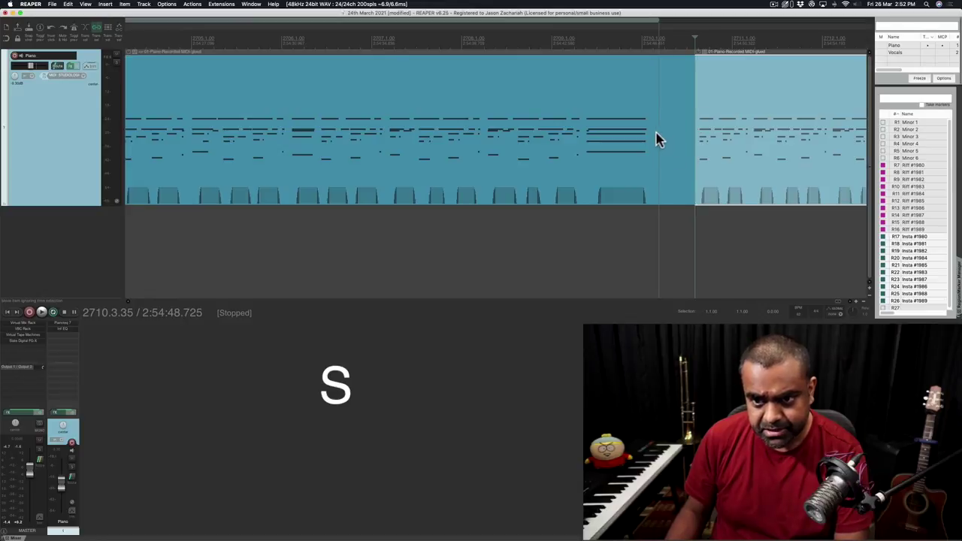
pyautogui.click(658, 136)
pyautogui.press('s')
pyautogui.click(668, 145)
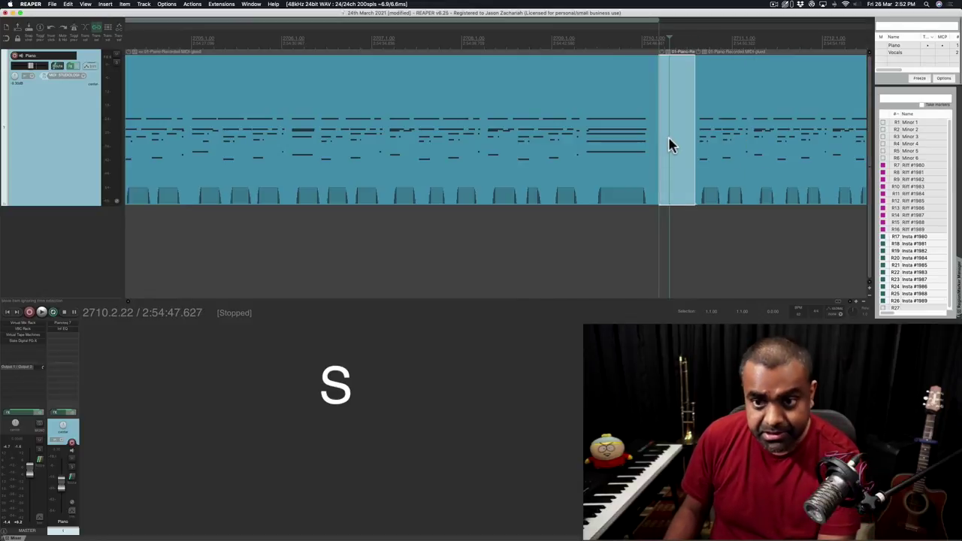
pyautogui.press('Delete')
pyautogui.moveTo(661, 80); pyautogui.dragTo(727, 94)
pyautogui.scroll(-5, 725, 94)
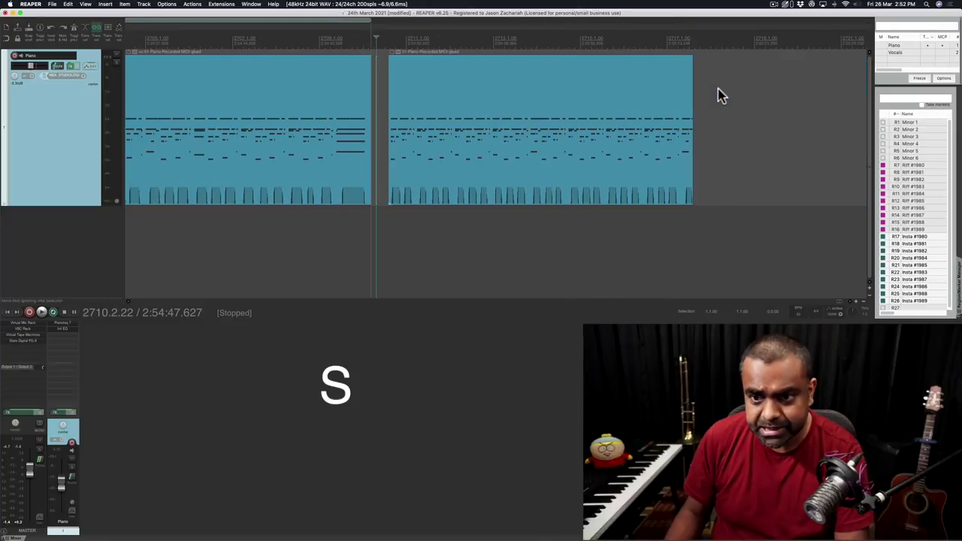
# Recolour the second piano item tan.
pyautogui.click(474, 131)
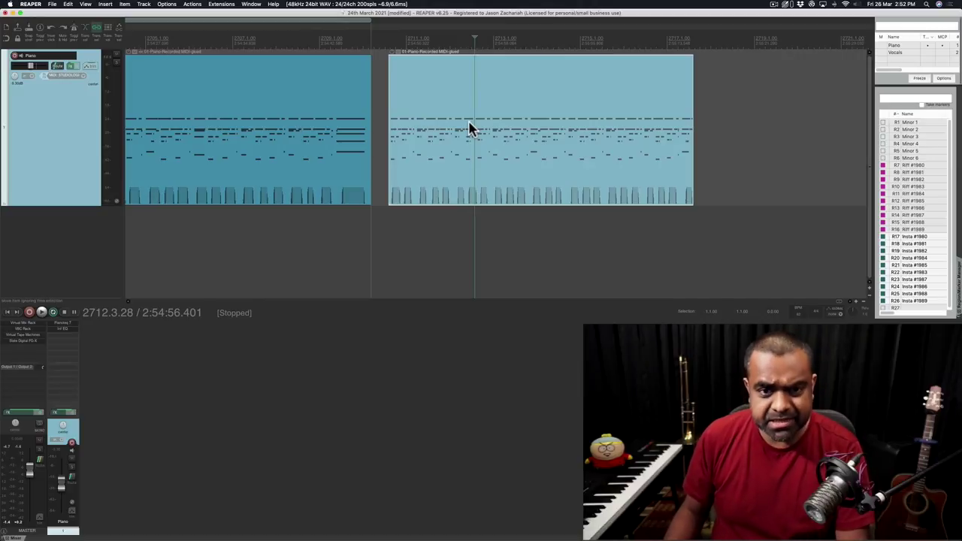
pyautogui.press('q')
pyautogui.scroll(-4, 468, 129)
pyautogui.press('q')
pyautogui.press('q')
pyautogui.press('q')
pyautogui.press('q')
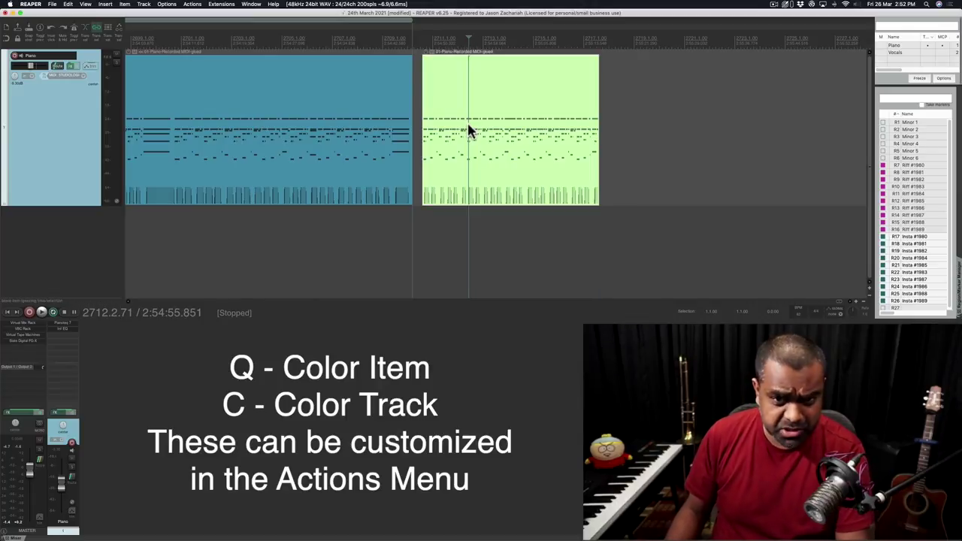
pyautogui.scroll(1, 468, 129)
pyautogui.press('q')
pyautogui.scroll(2, 468, 129)
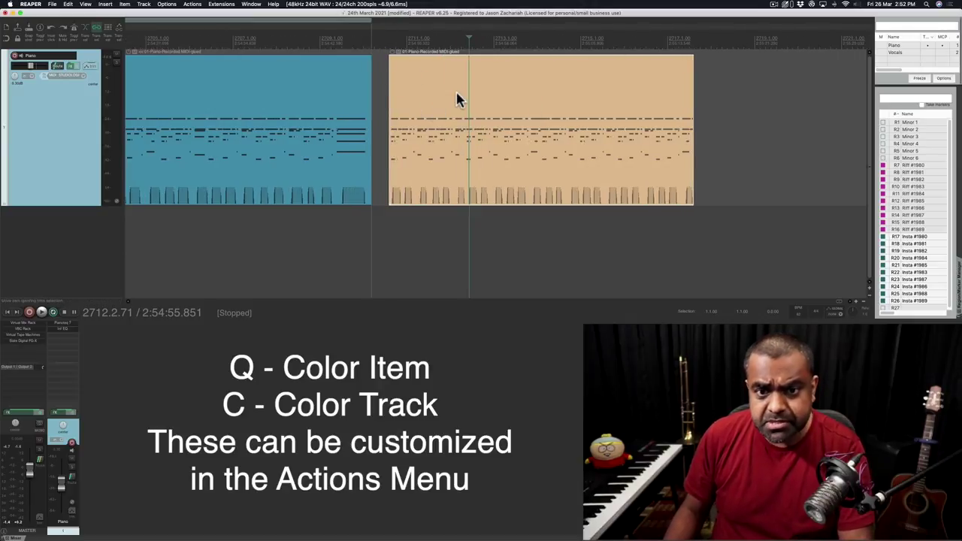
pyautogui.scroll(-1, 455, 93)
pyautogui.scroll(1, 488, 117)
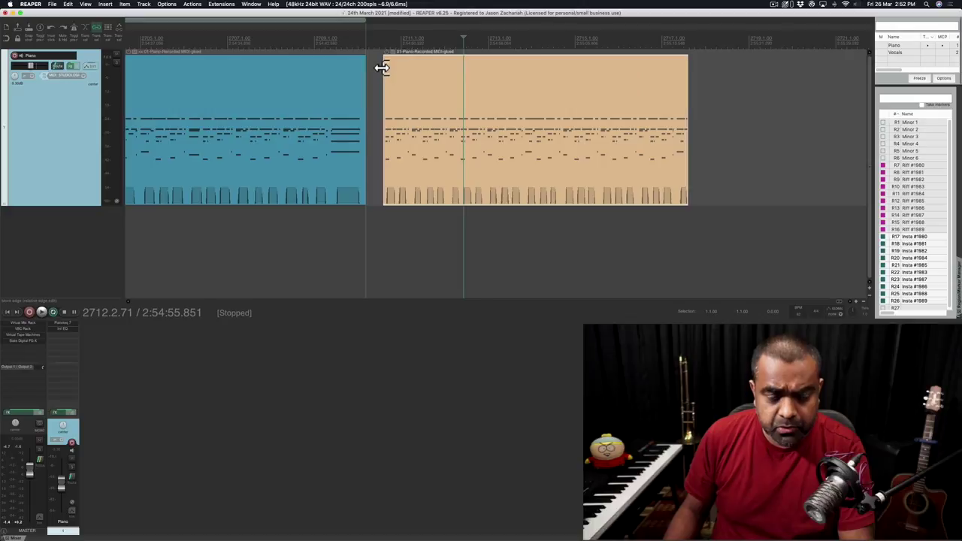
pyautogui.scroll(3, 386, 71)
pyautogui.scroll(-1, 386, 70)
pyautogui.scroll(-1, 523, 130)
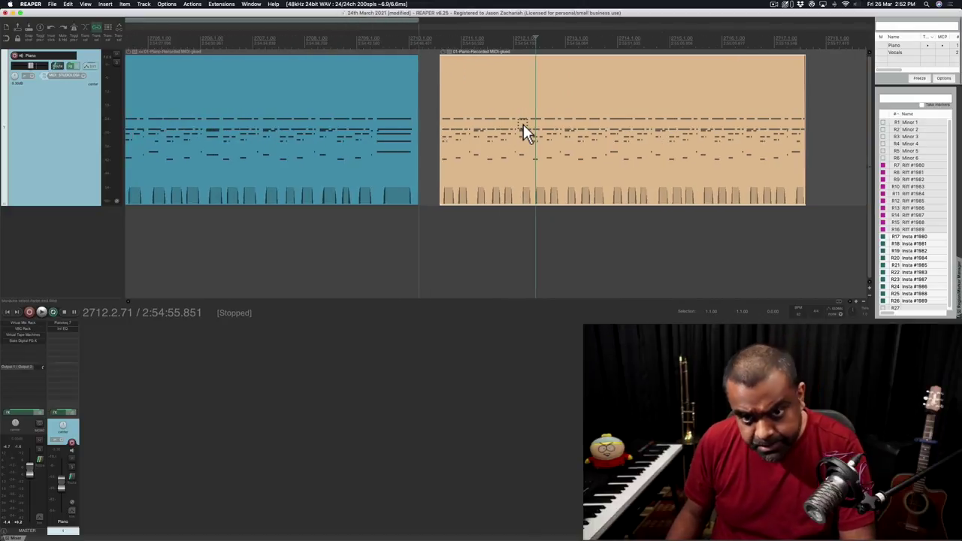
# Select the tan piano item so the time selection matches its exact length.
pyautogui.click(524, 129)
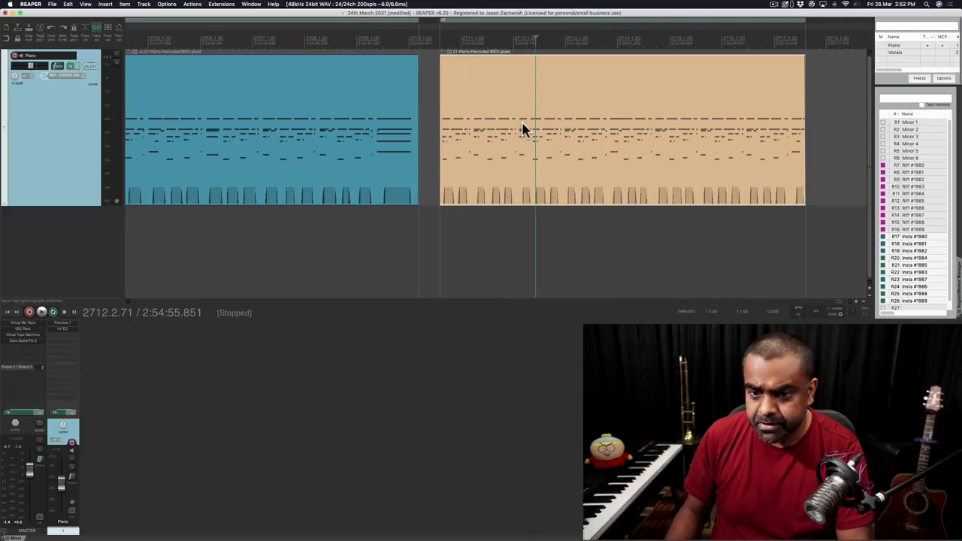
pyautogui.scroll(-5, 523, 129)
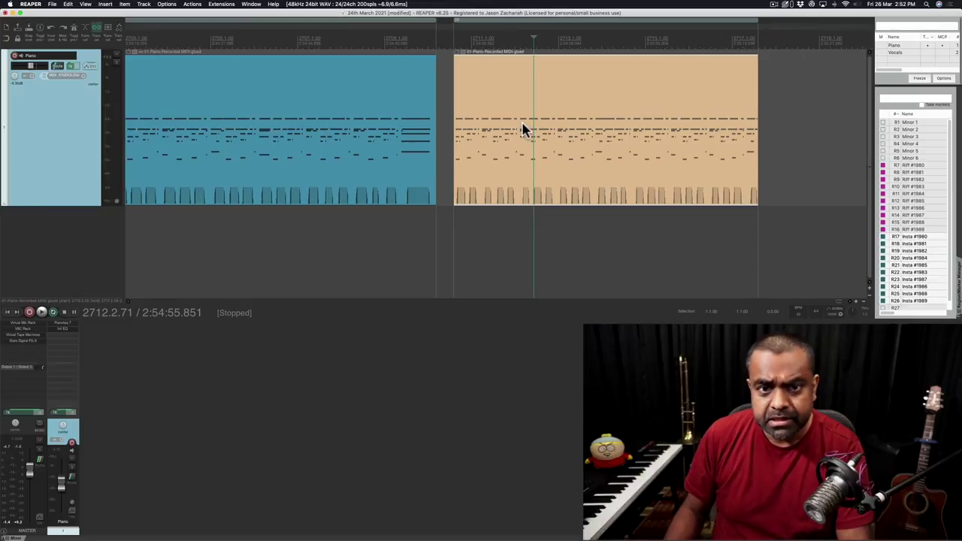
pyautogui.scroll(2, 193, 78)
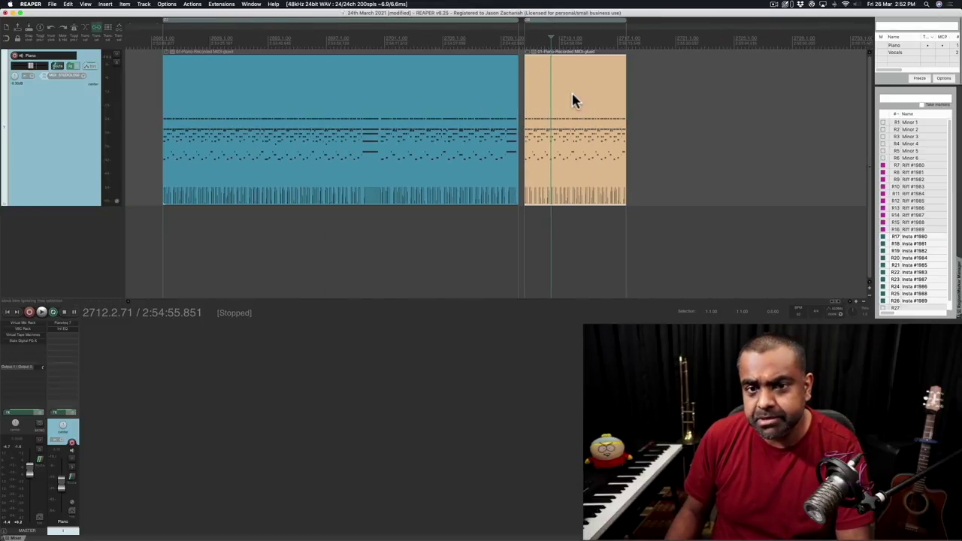
pyautogui.scroll(4, 572, 97)
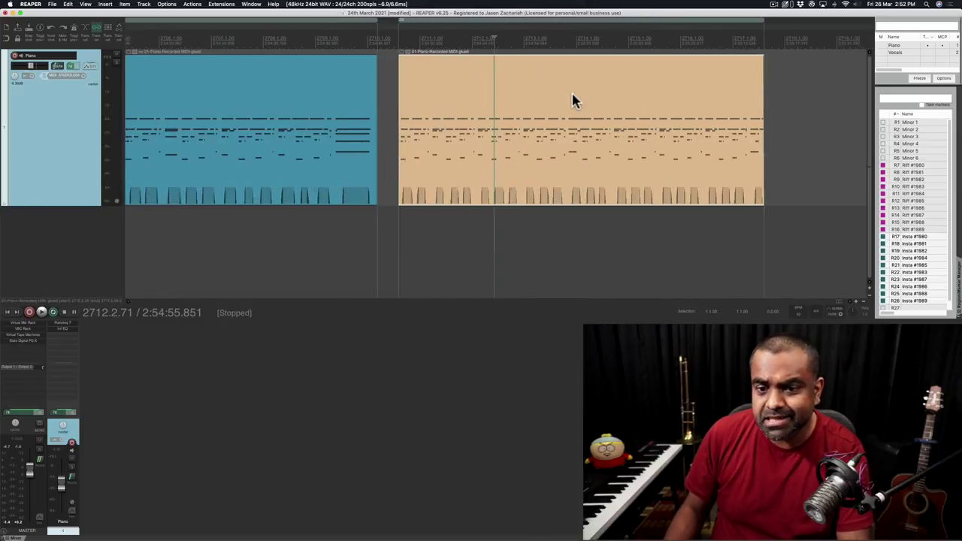
pyautogui.scroll(-1, 571, 99)
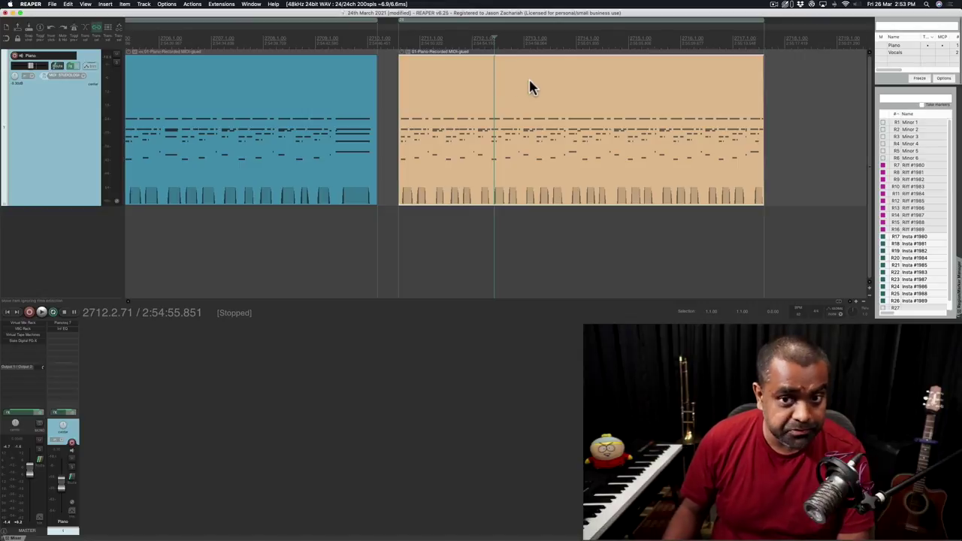
# Turn on Item settings > Display item ruler > Item time for the tan piano item.
pyautogui.rightClick(555, 86)
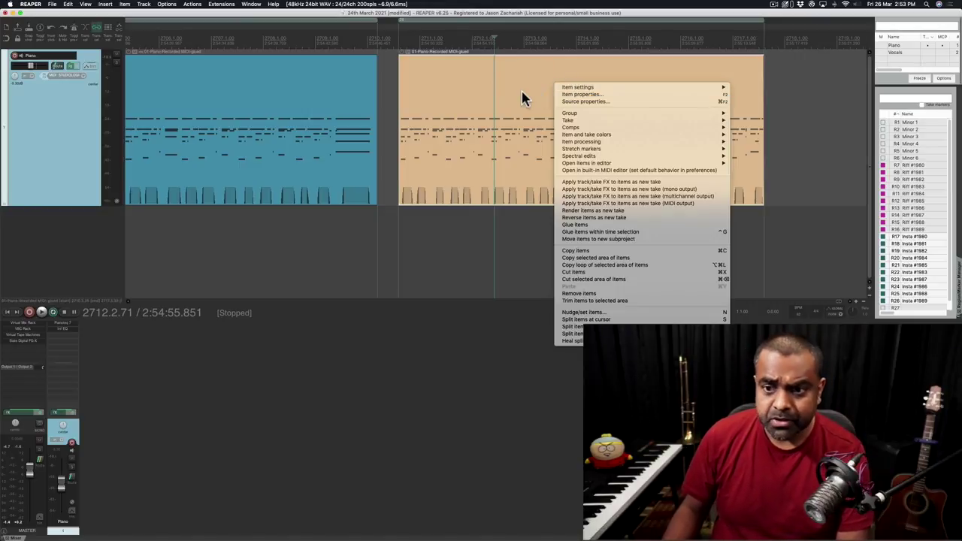
pyautogui.moveTo(589, 87)
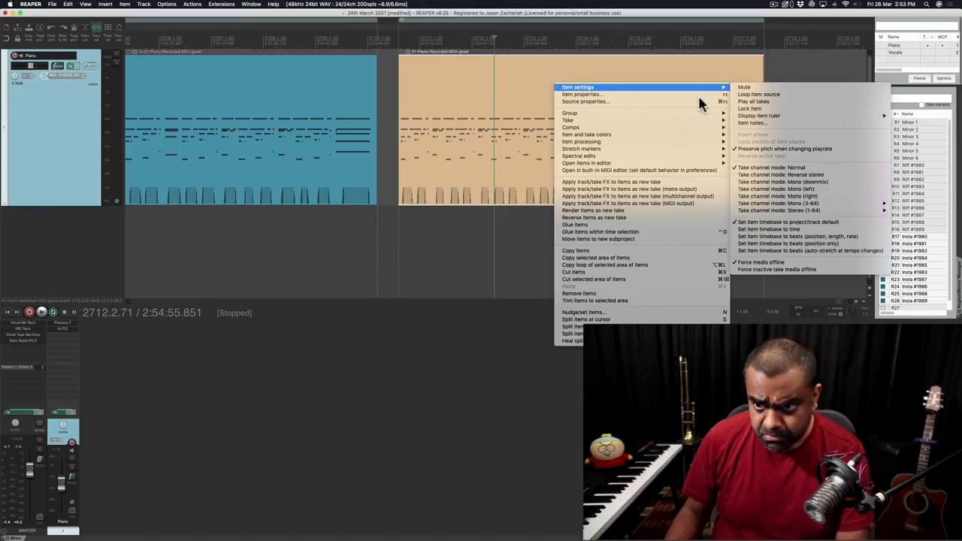
pyautogui.moveTo(752, 118)
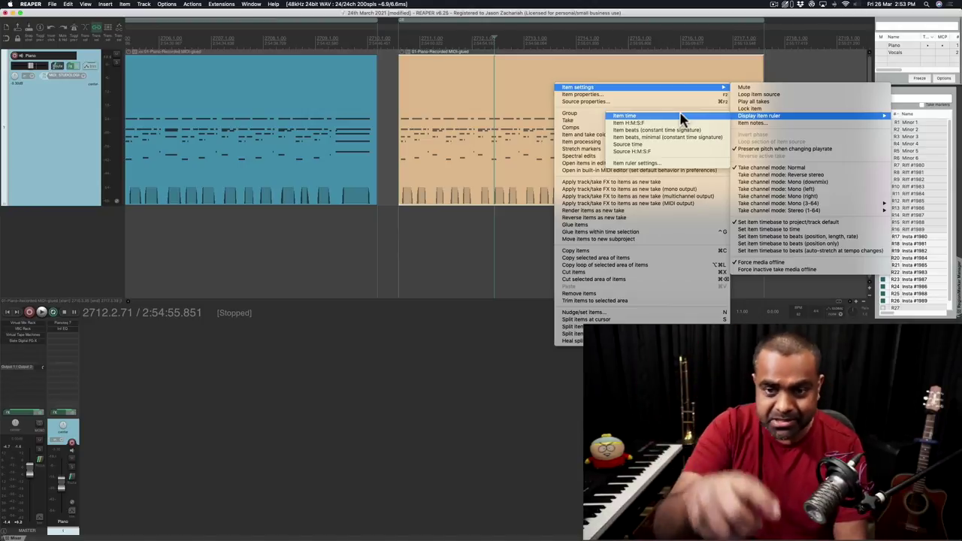
pyautogui.click(633, 118)
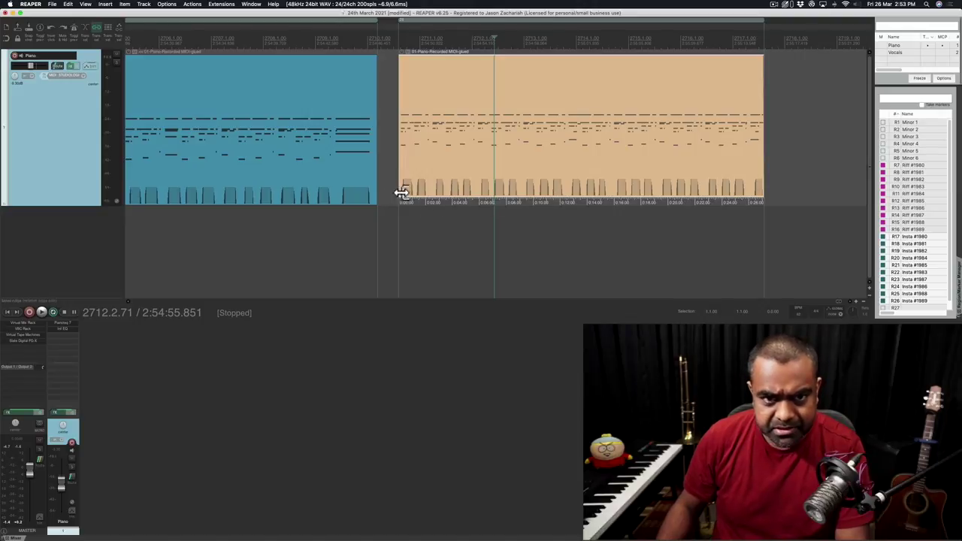
pyautogui.click(745, 39)
pyautogui.scroll(8, 751, 42)
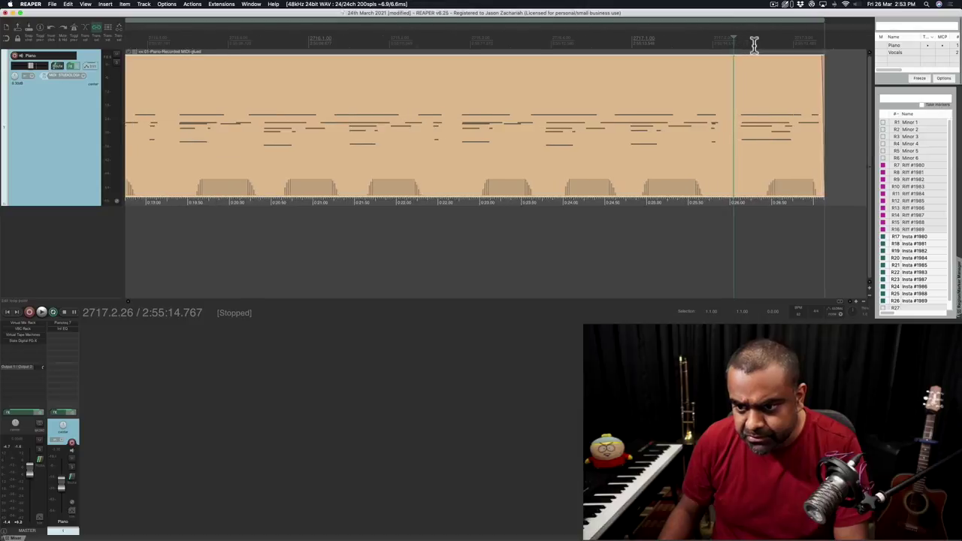
pyautogui.scroll(2, 754, 43)
pyautogui.scroll(-1, 781, 170)
pyautogui.scroll(2, 749, 208)
pyautogui.scroll(-2, 781, 213)
pyautogui.scroll(-6, 781, 210)
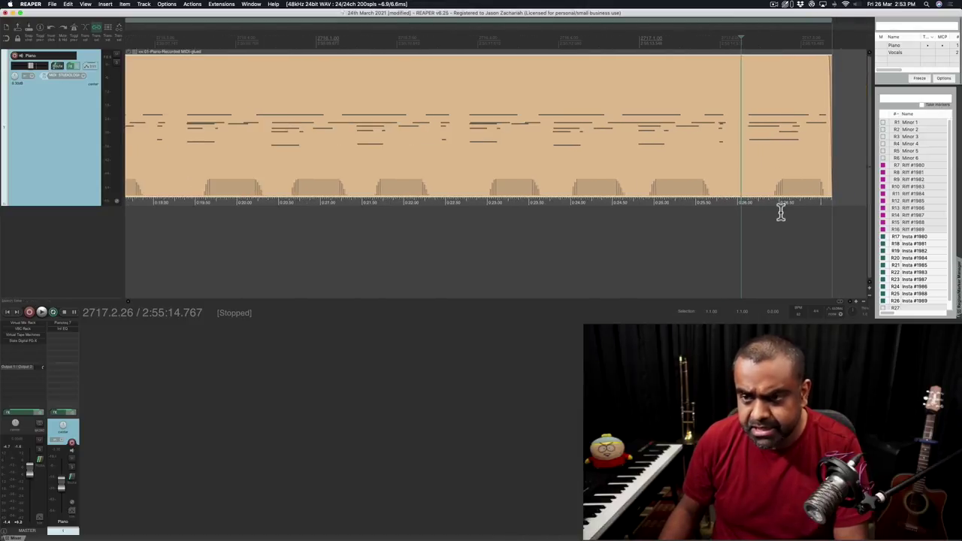
pyautogui.hscroll(-5, 304, 99)
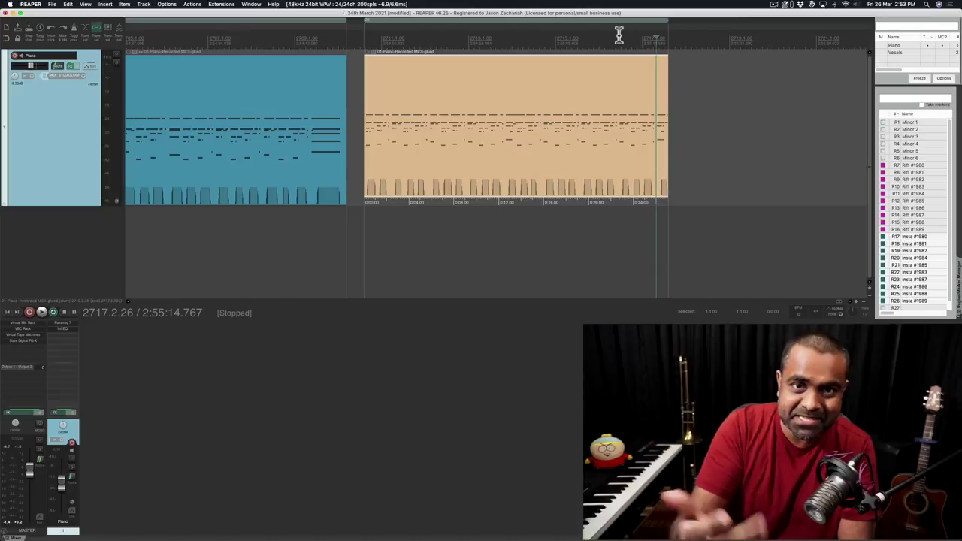
pyautogui.scroll(4, 618, 35)
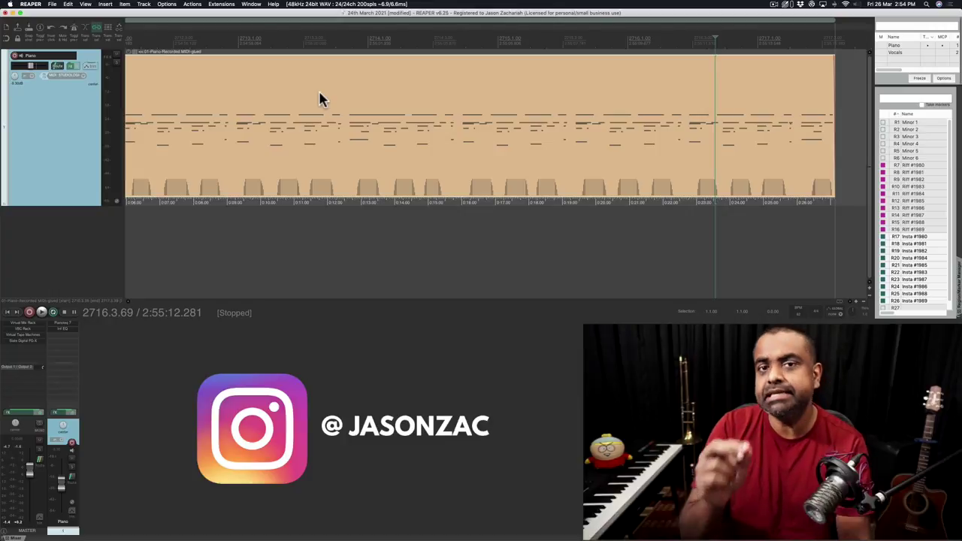
pyautogui.scroll(-2, 319, 100)
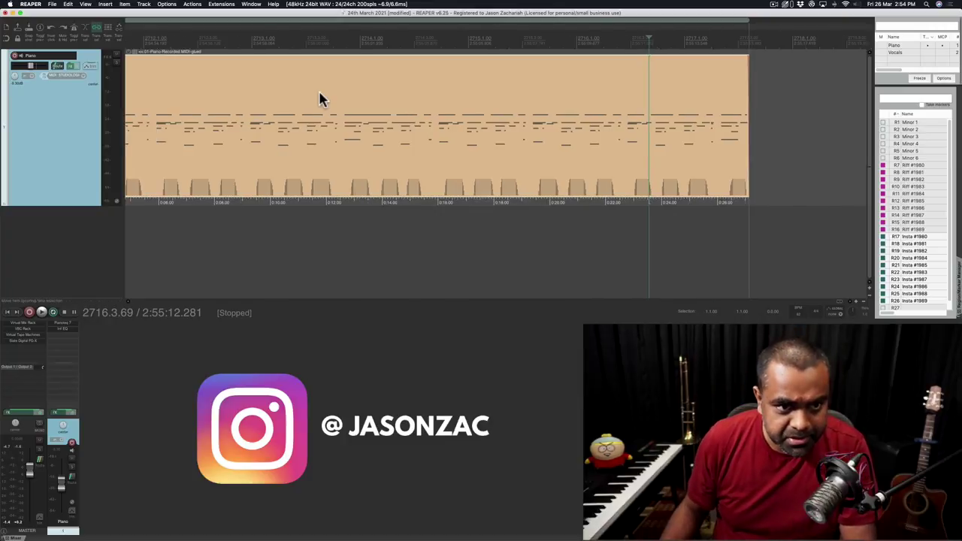
pyautogui.hscroll(-10, 319, 100)
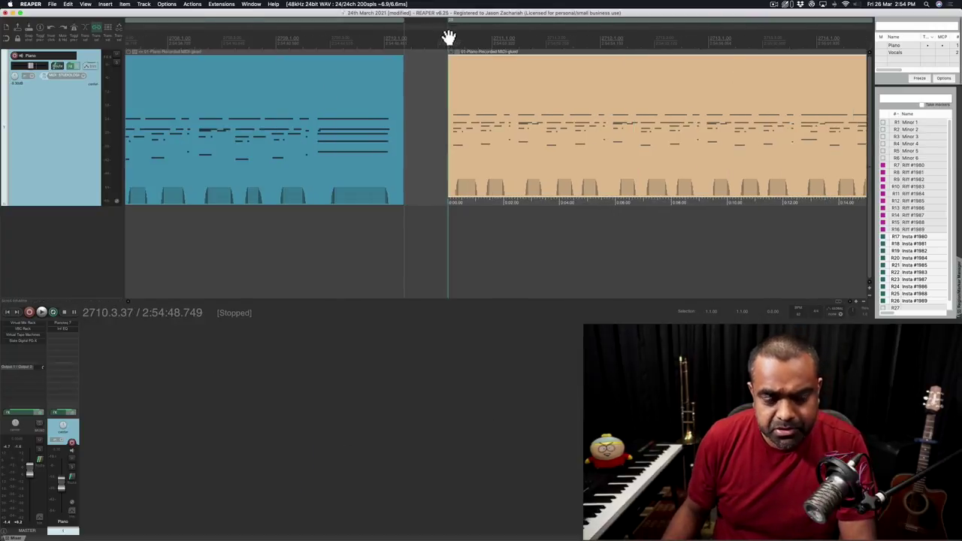
pyautogui.scroll(6, 463, 87)
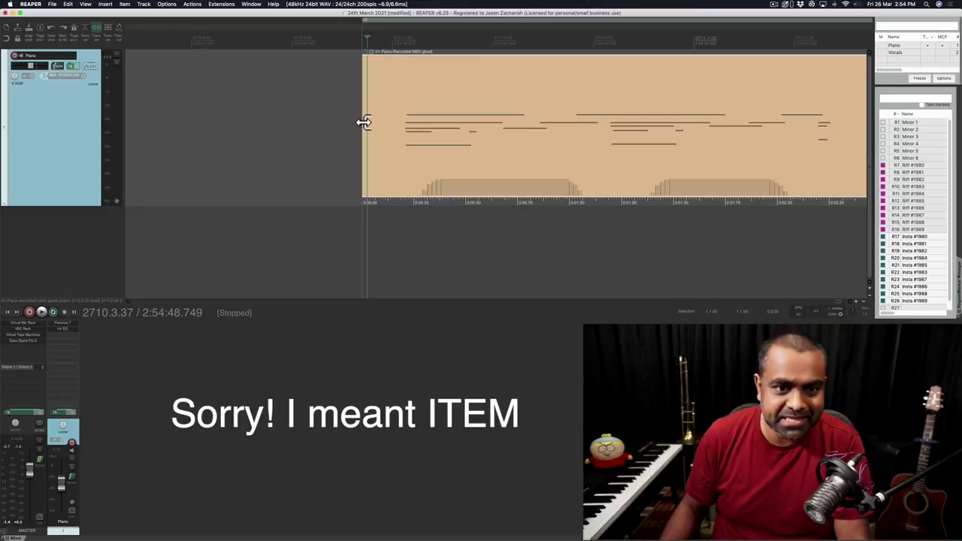
pyautogui.moveTo(364, 121); pyautogui.dragTo(403, 90)
pyautogui.scroll(5, 403, 90)
pyautogui.scroll(3, 406, 129)
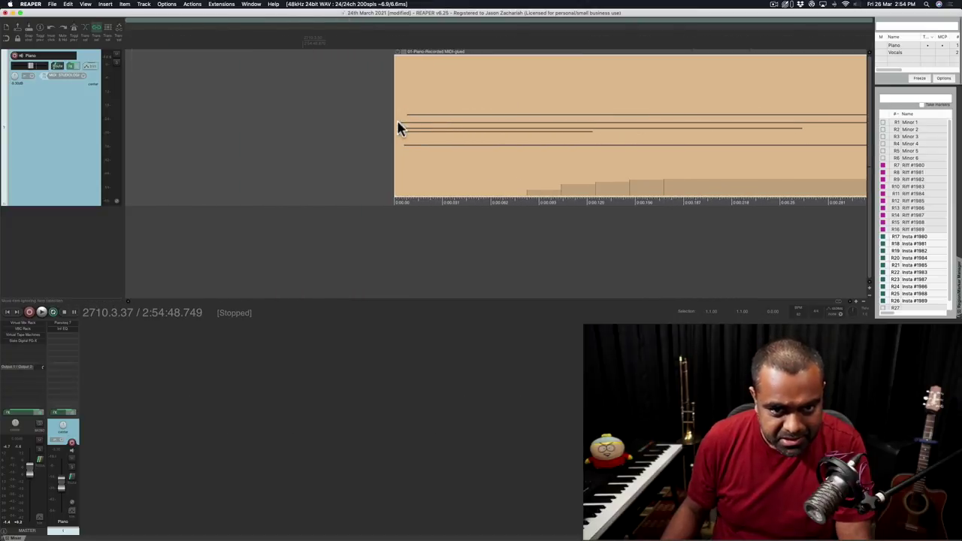
pyautogui.moveTo(395, 122); pyautogui.dragTo(394, 105)
pyautogui.scroll(-8, 391, 45)
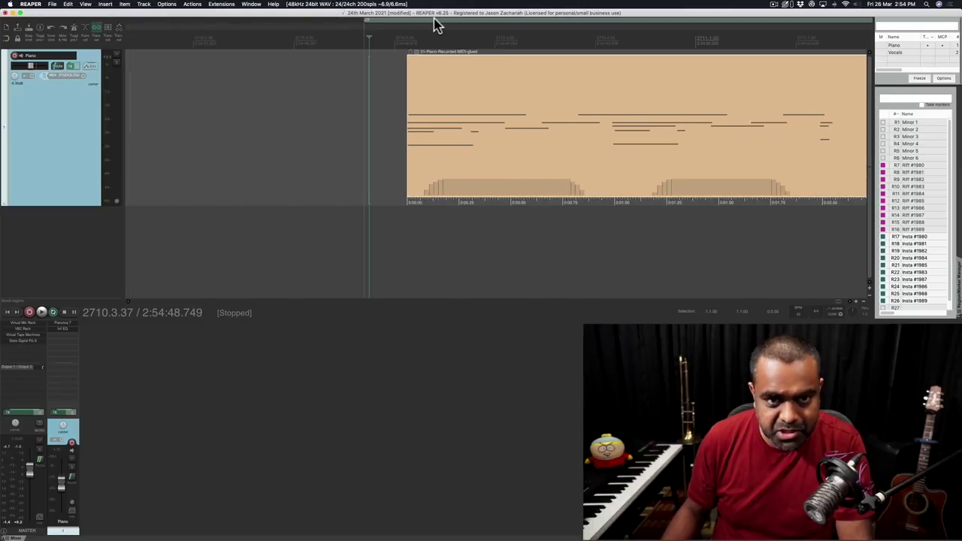
pyautogui.scroll(6, 368, 24)
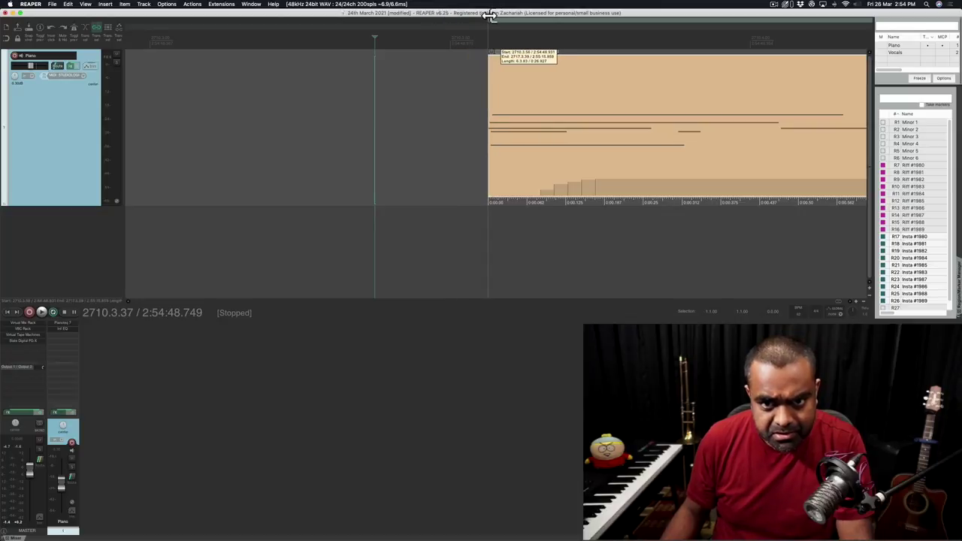
pyautogui.scroll(1, 490, 22)
pyautogui.scroll(4, 489, 24)
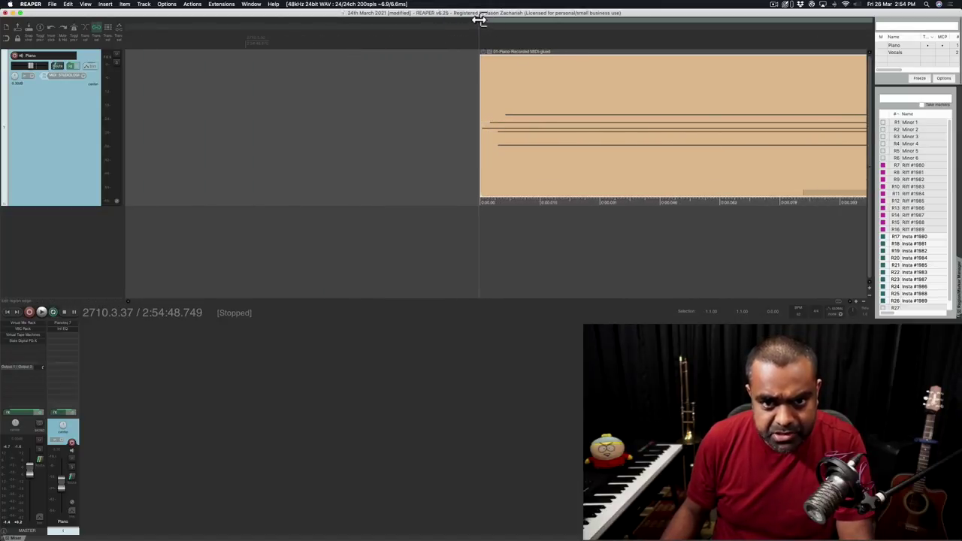
pyautogui.scroll(-1, 481, 24)
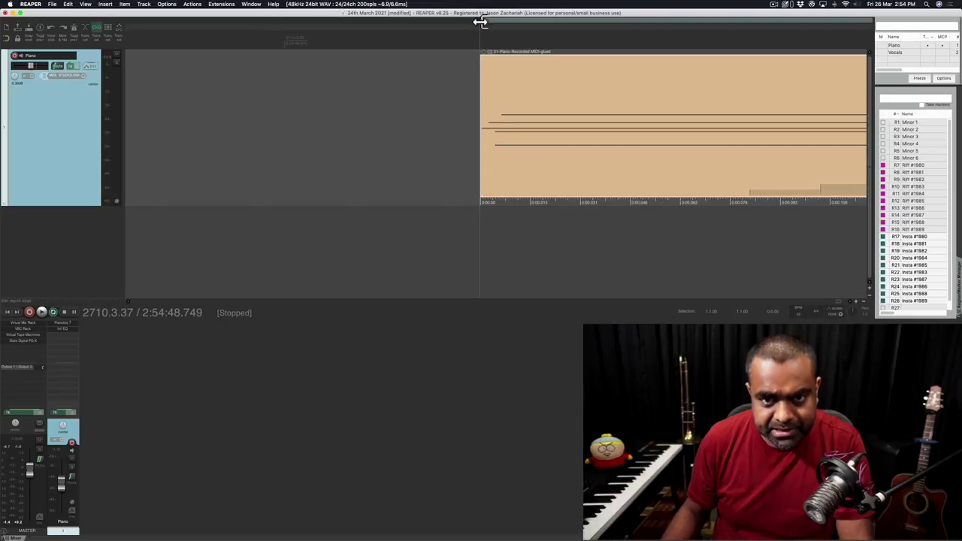
pyautogui.scroll(-10, 496, 23)
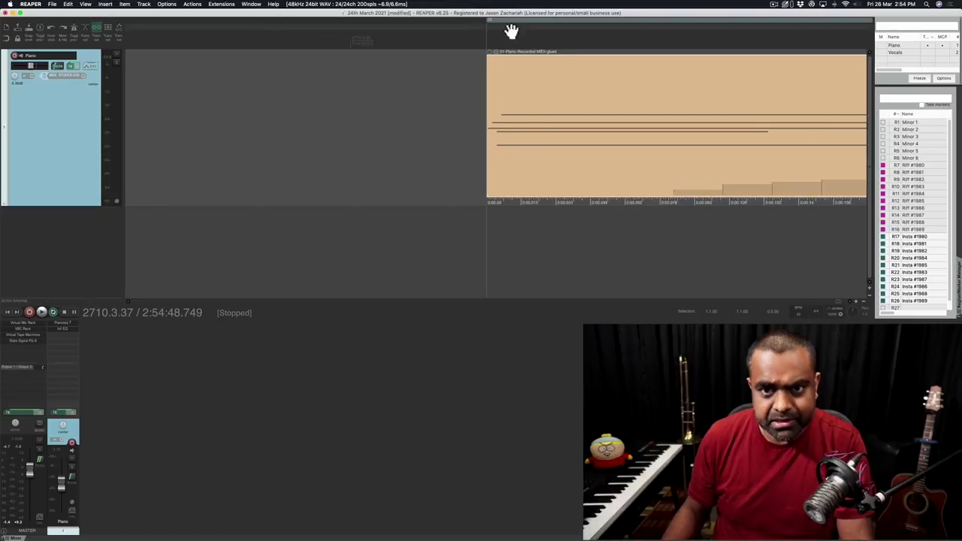
pyautogui.click(696, 24)
pyautogui.press('space')
pyautogui.press('super+Page_Up')
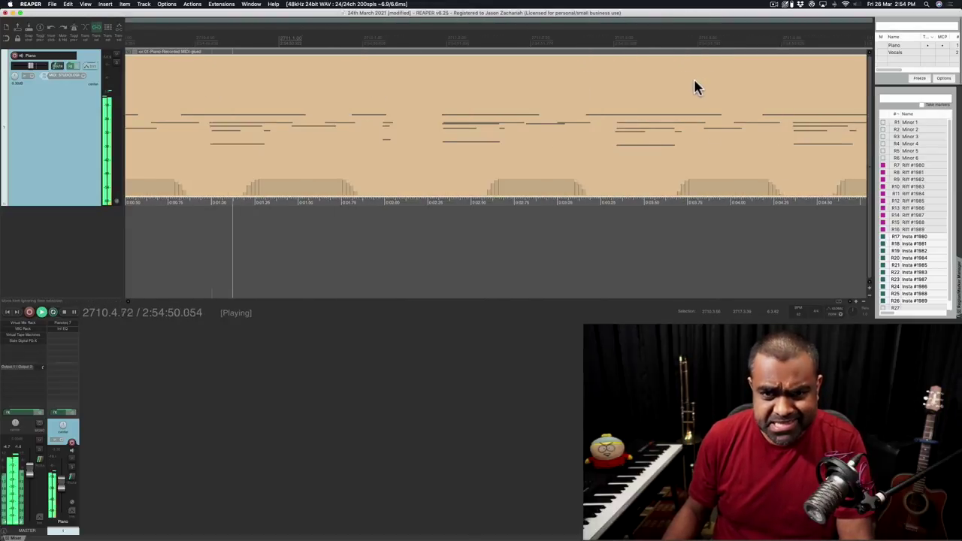
pyautogui.scroll(-5, 693, 87)
pyautogui.scroll(2, 694, 87)
pyautogui.scroll(-2, 694, 87)
pyautogui.press('space')
pyautogui.press('space')
pyautogui.scroll(2, 638, 97)
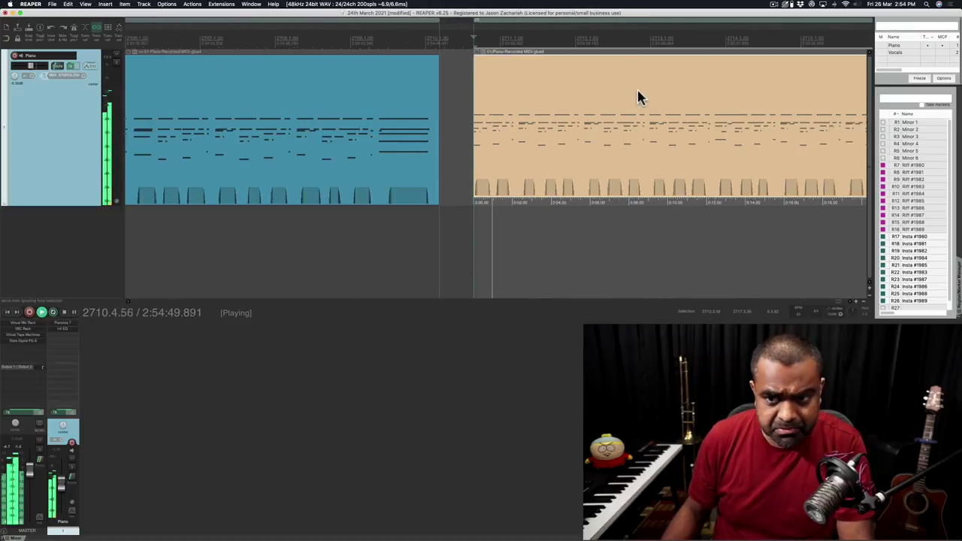
pyautogui.scroll(-2, 637, 97)
pyautogui.hscroll(3, 594, 84)
pyautogui.press('space')
pyautogui.press('Escape')
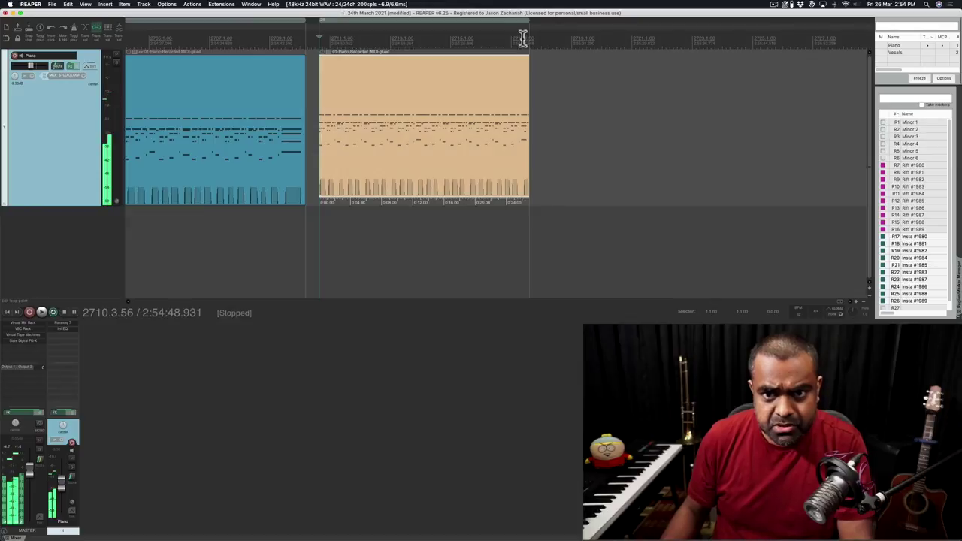
pyautogui.click(522, 37)
pyautogui.scroll(6, 522, 37)
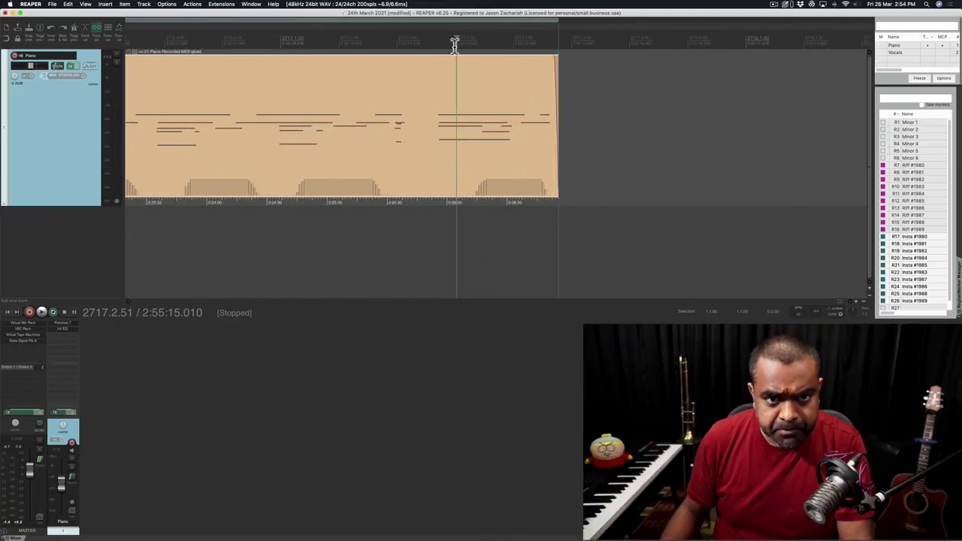
pyautogui.scroll(-6, 439, 47)
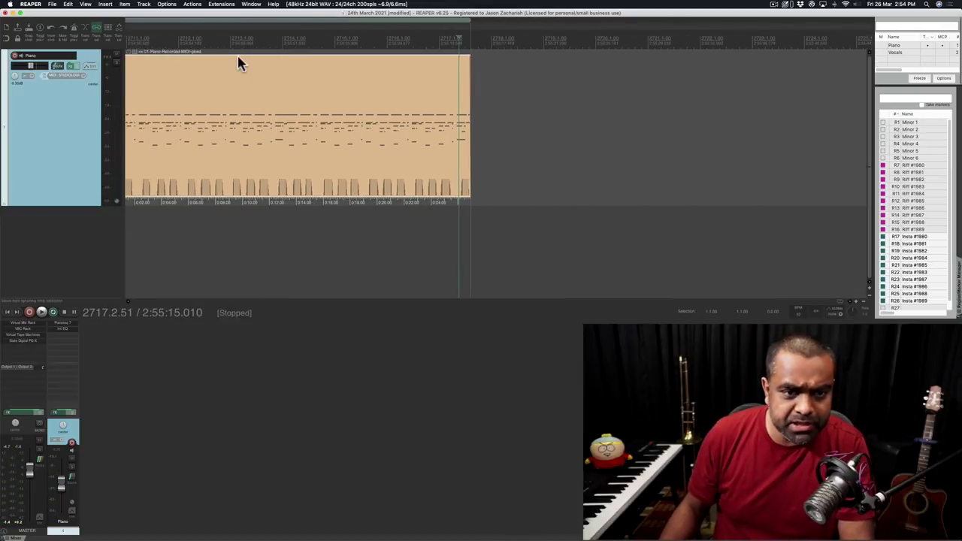
pyautogui.scroll(-1, 238, 59)
pyautogui.hscroll(-4, 238, 59)
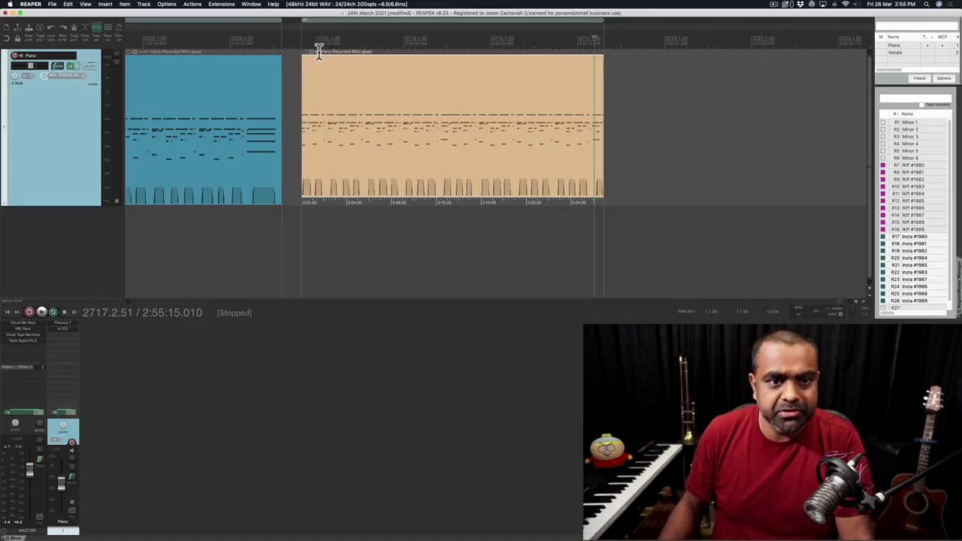
# Set the time selection 2710.3.56–2717.3.56 over the tan item and play it.
pyautogui.click(318, 22)
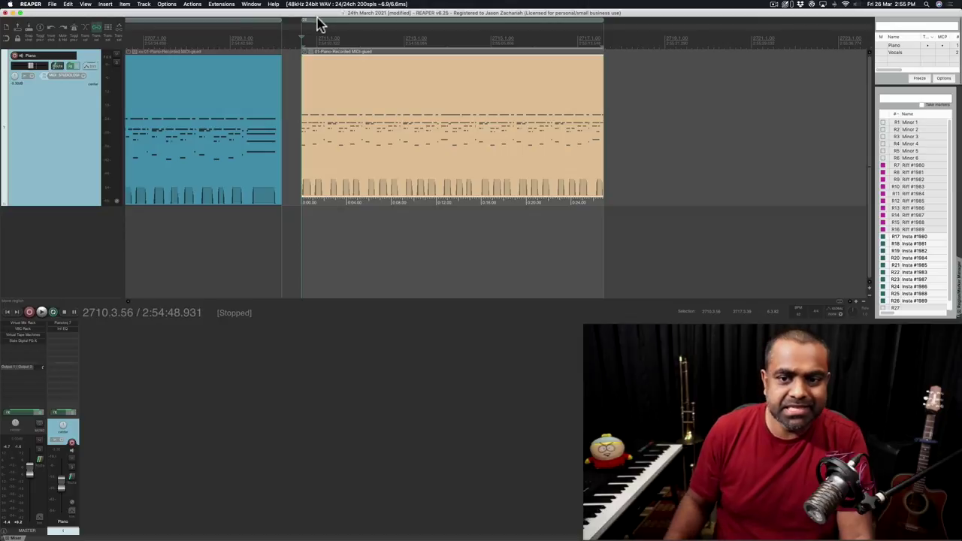
pyautogui.press('space')
pyautogui.press('space')
pyautogui.click(318, 23)
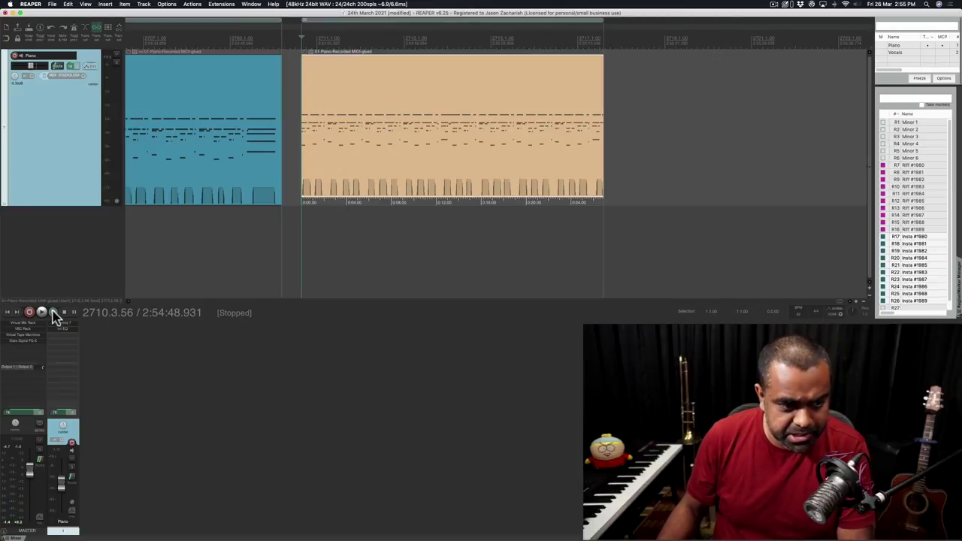
pyautogui.click(439, 23)
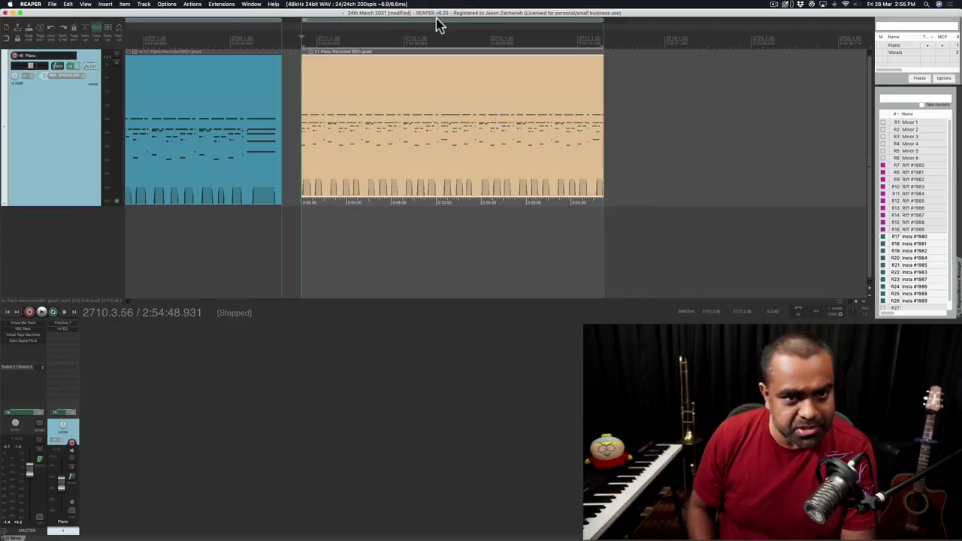
pyautogui.press('space')
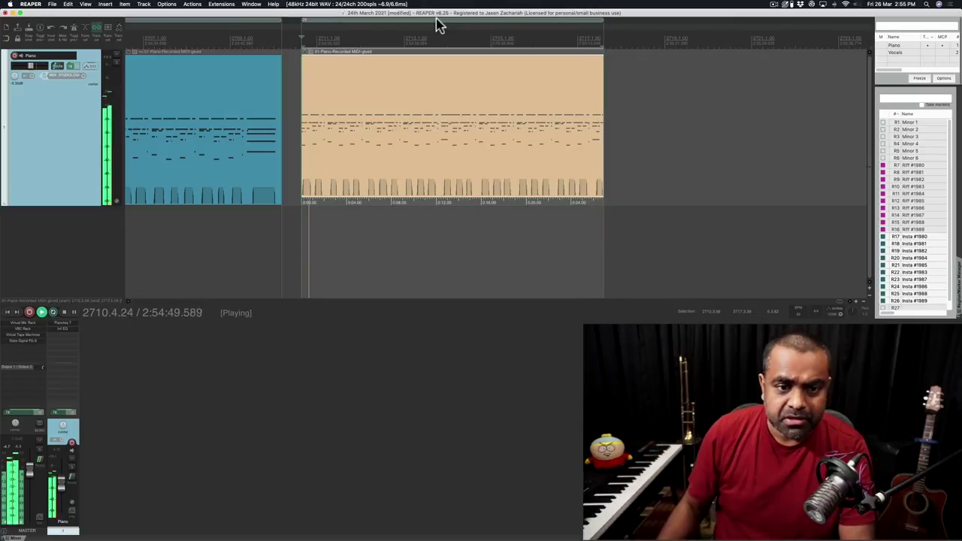
# Stop playback and drag the MIDI item's right edge past its last notes.
pyautogui.press('space')
pyautogui.scroll(4, 545, 70)
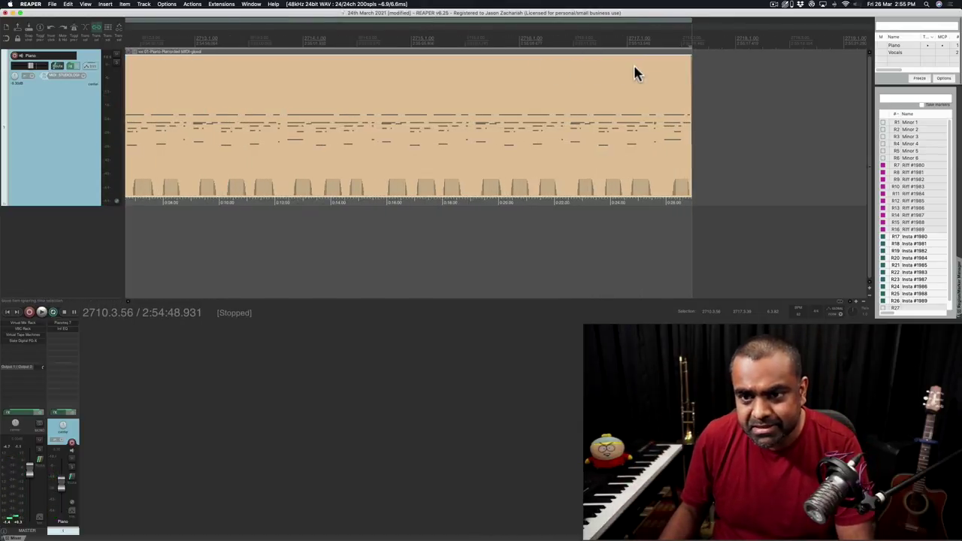
pyautogui.hscroll(5, 633, 67)
pyautogui.click(400, 43)
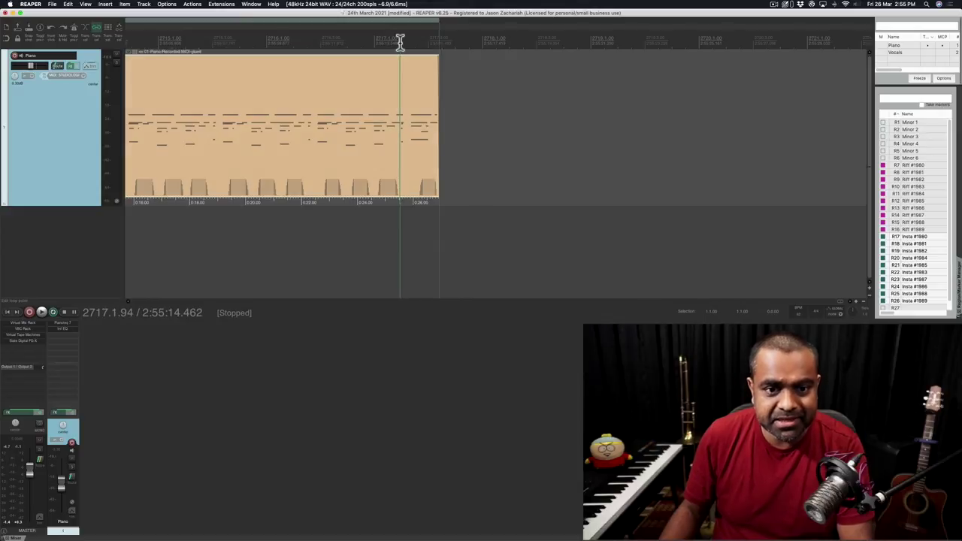
pyautogui.scroll(1, 400, 43)
pyautogui.scroll(3, 432, 103)
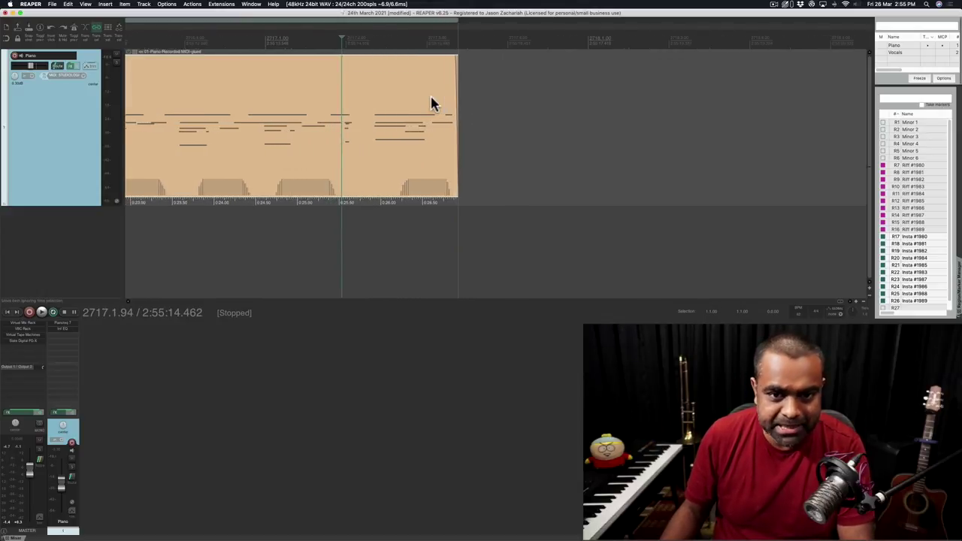
pyautogui.scroll(4, 432, 103)
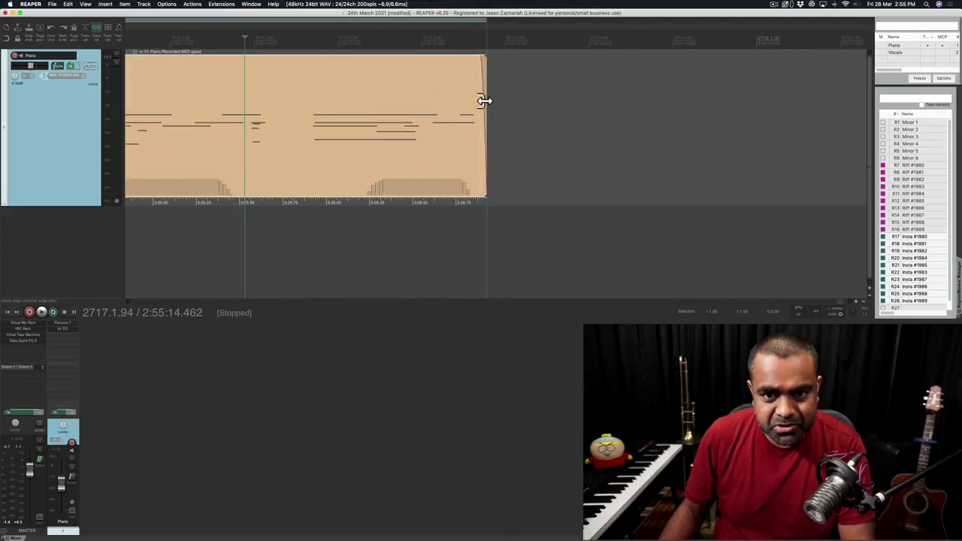
pyautogui.moveTo(483, 102); pyautogui.dragTo(631, 124)
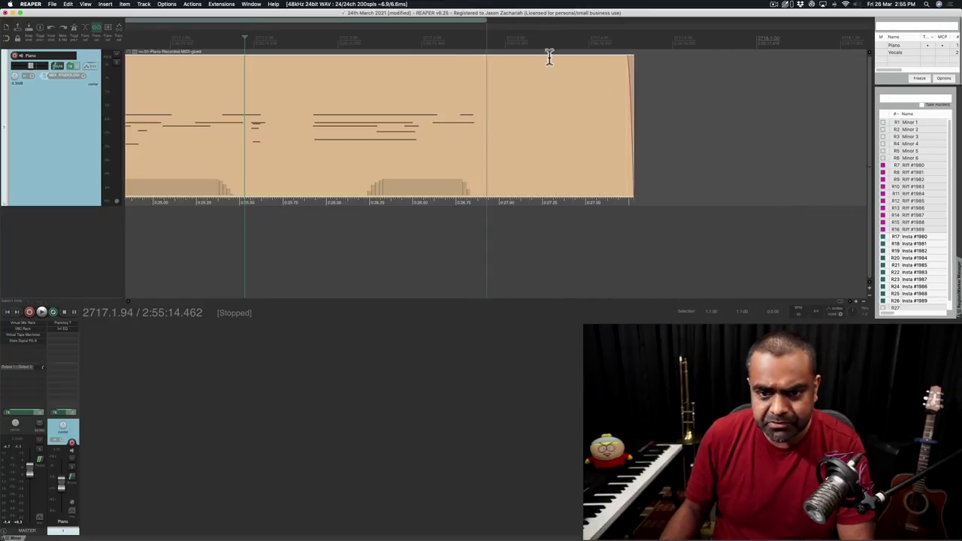
# Extend the time selection to the item's new end around 2717.4.27.
pyautogui.click(205, 48)
pyautogui.scroll(-5, 353, 81)
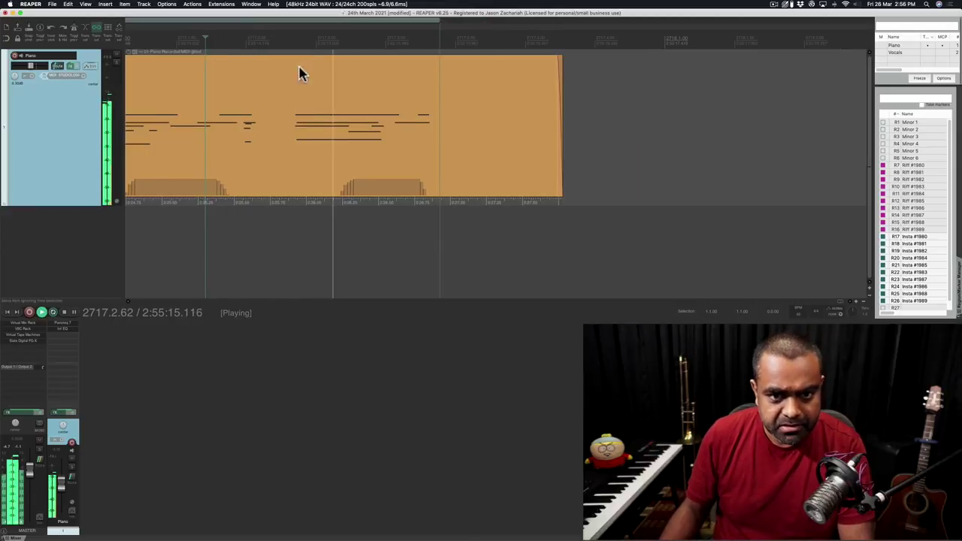
pyautogui.press('space')
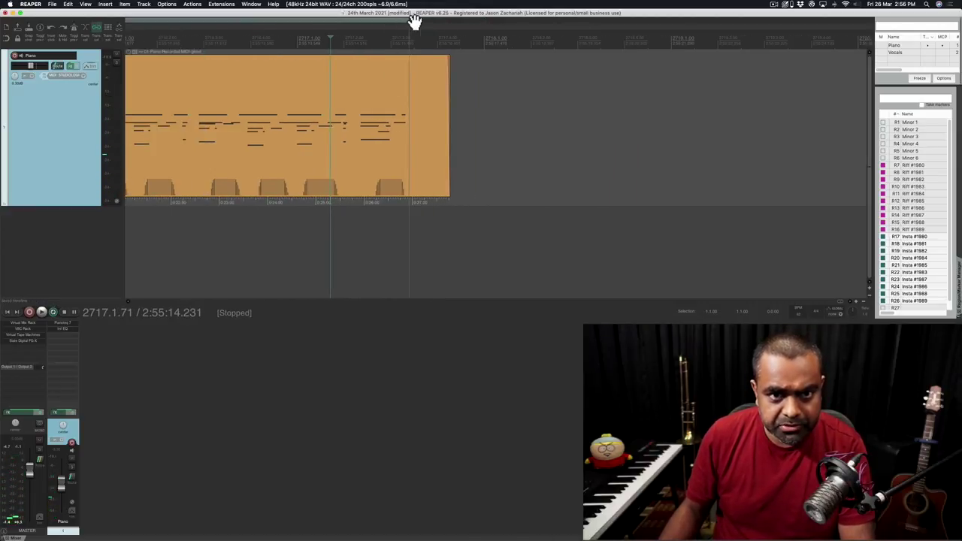
pyautogui.moveTo(406, 19); pyautogui.dragTo(434, 19)
# Make the time selection span the lengthened item and audition its ending twice.
pyautogui.doubleClick(380, 25)
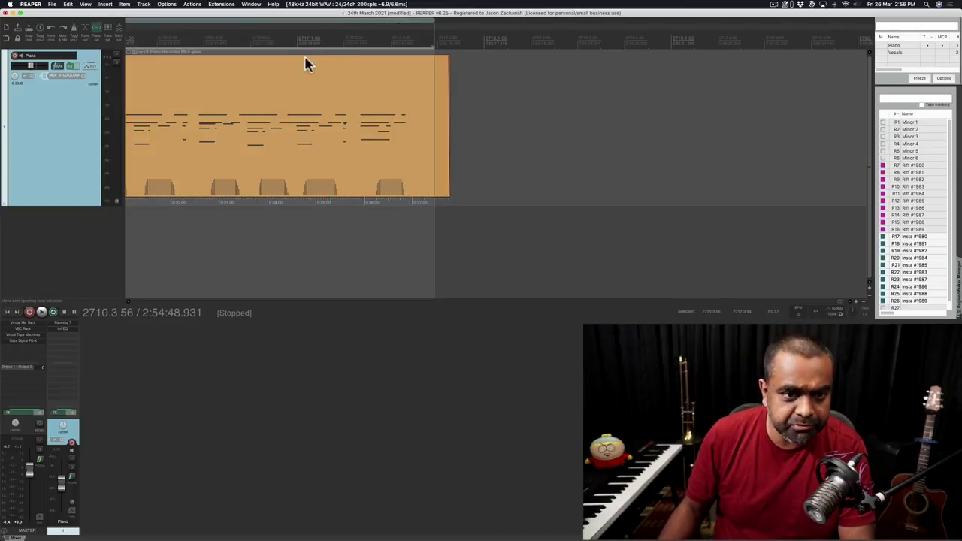
pyautogui.click(244, 40)
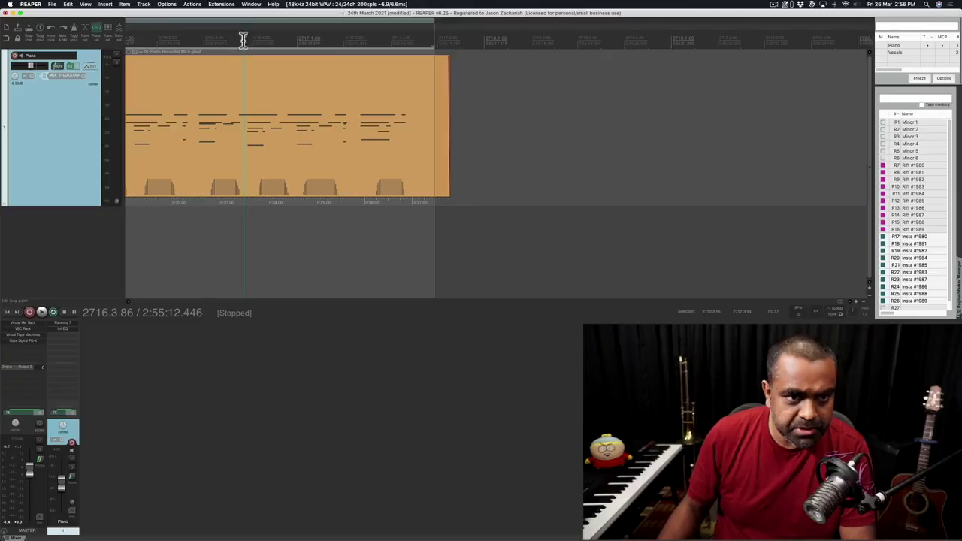
pyautogui.click(235, 39)
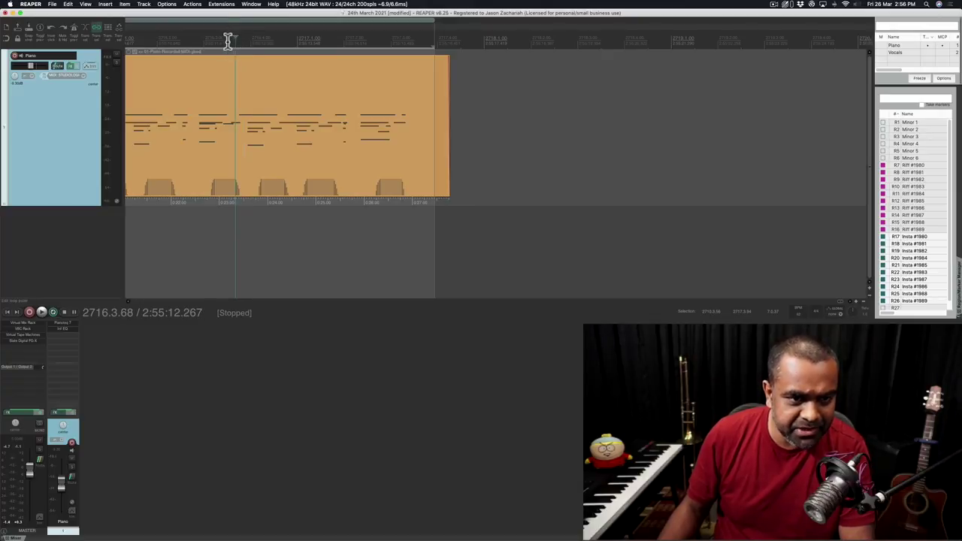
pyautogui.press('space')
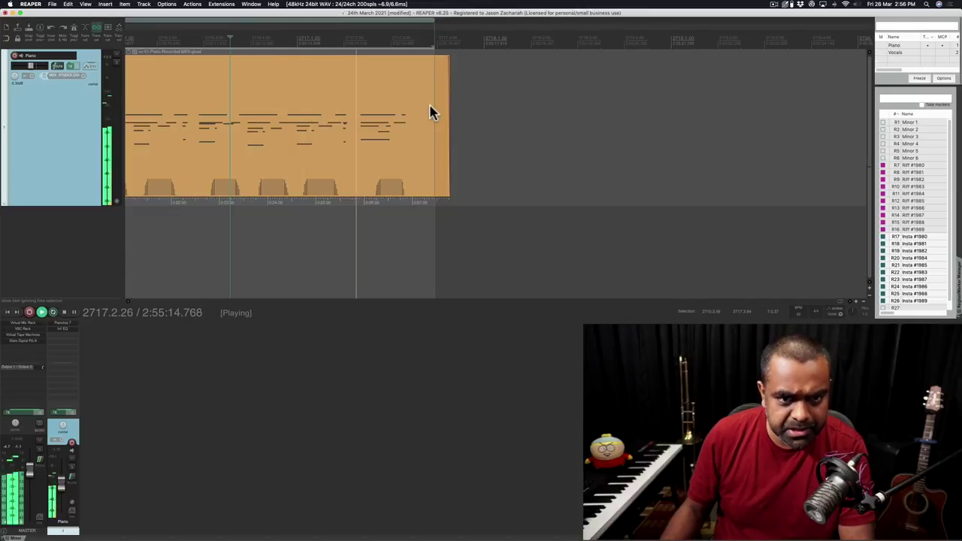
pyautogui.press('space')
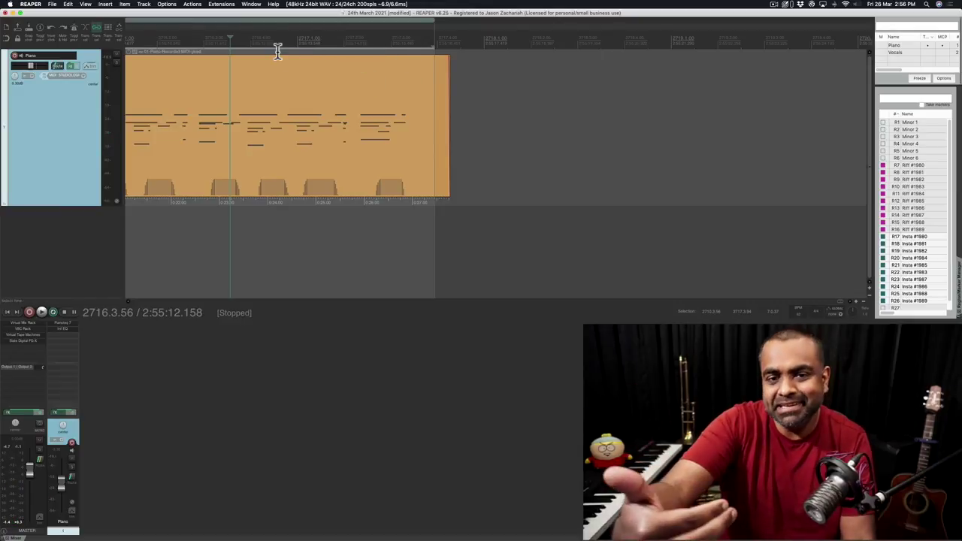
pyautogui.press('space')
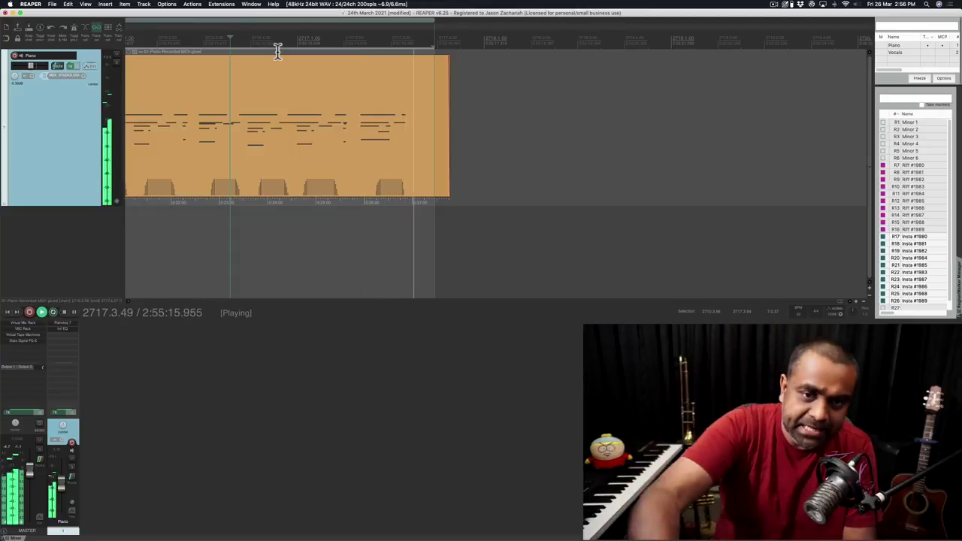
pyautogui.press('space')
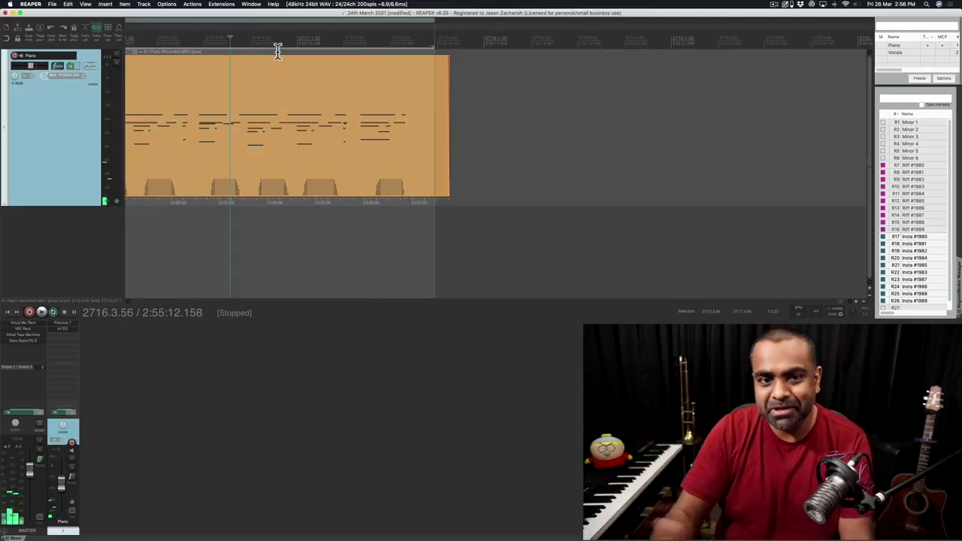
# Set the playback start point near the riff's end and audition from there.
pyautogui.scroll(3, 466, 52)
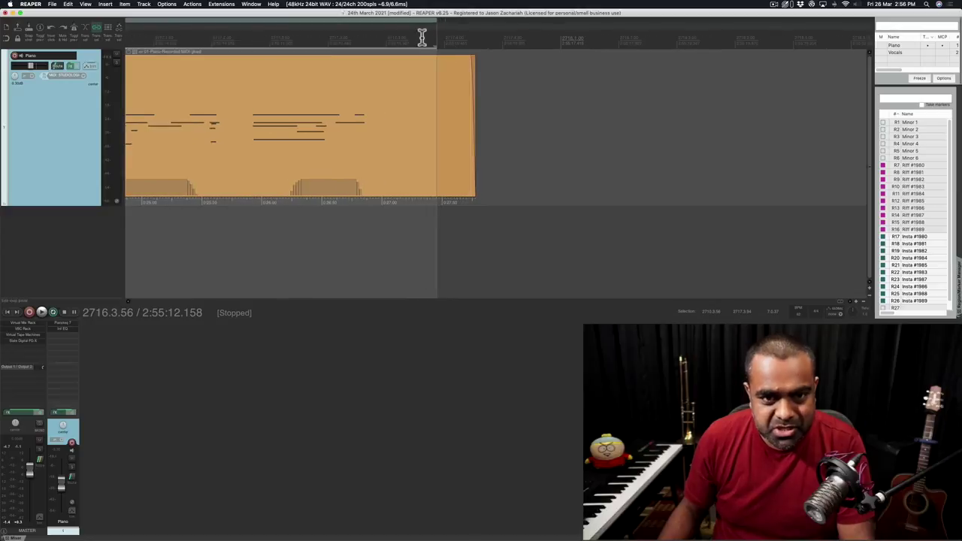
pyautogui.scroll(-3, 249, 43)
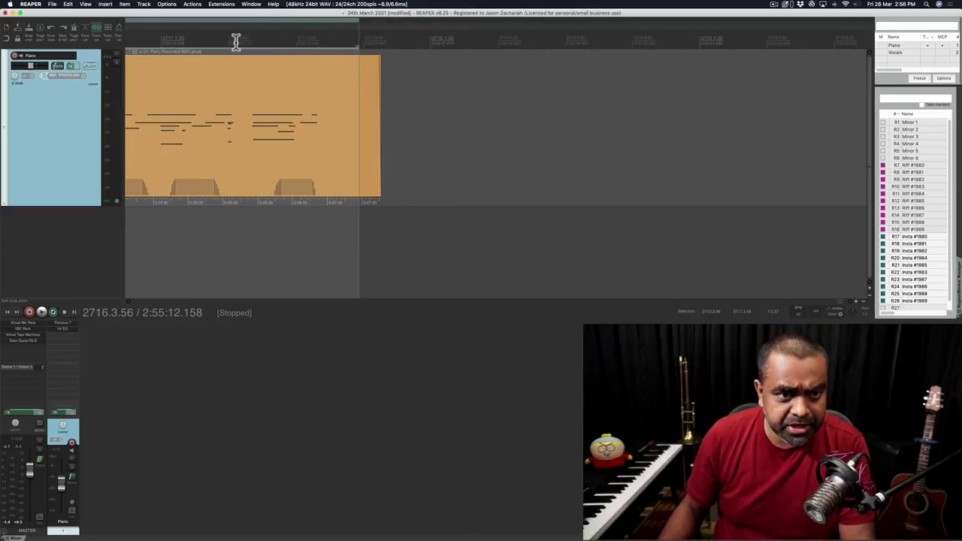
pyautogui.click(188, 43)
pyautogui.scroll(-2, 229, 68)
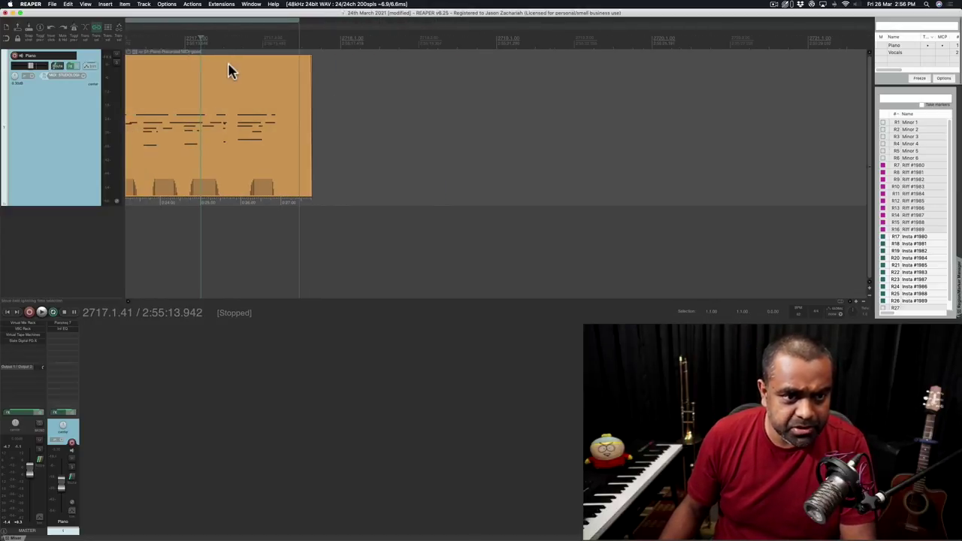
pyautogui.scroll(3, 298, 85)
pyautogui.scroll(-3, 323, 79)
pyautogui.hscroll(-5, 274, 79)
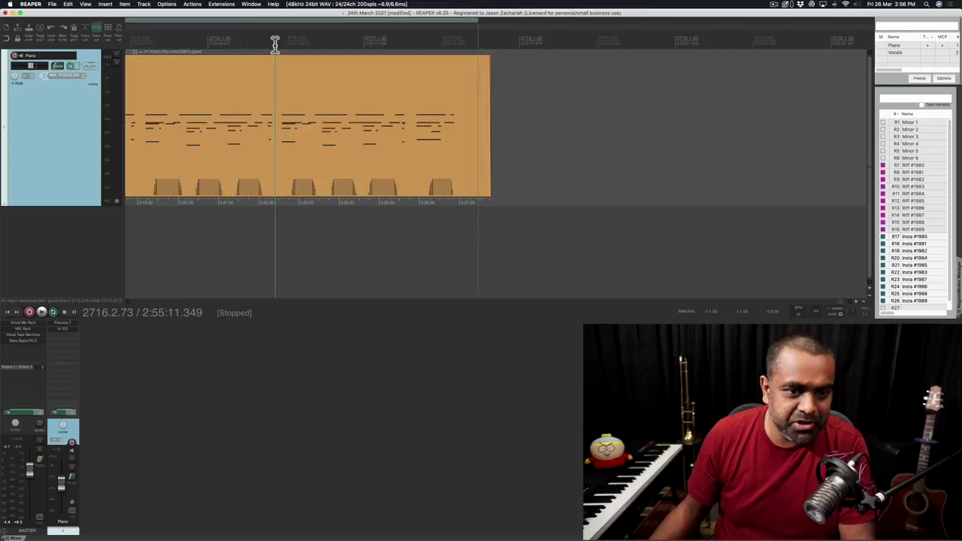
pyautogui.press('space')
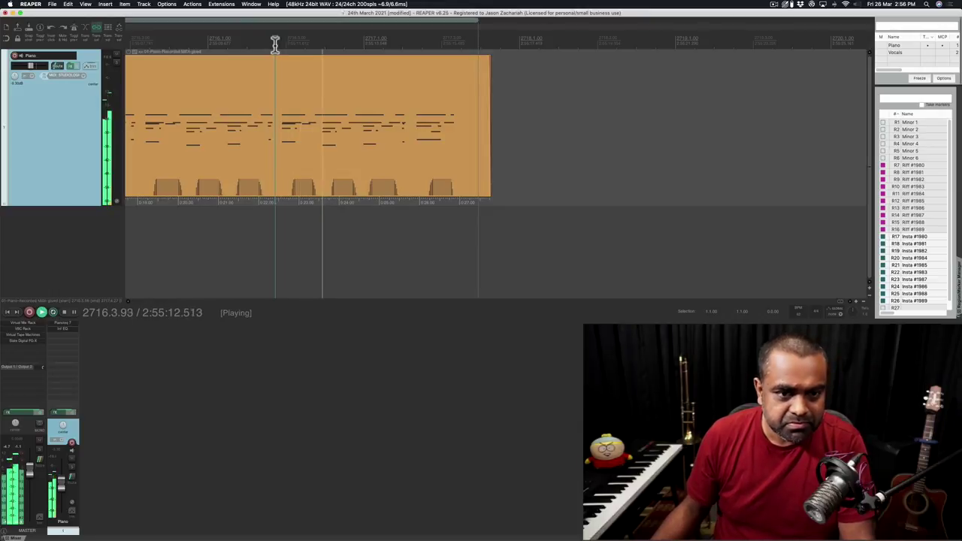
pyautogui.press('space')
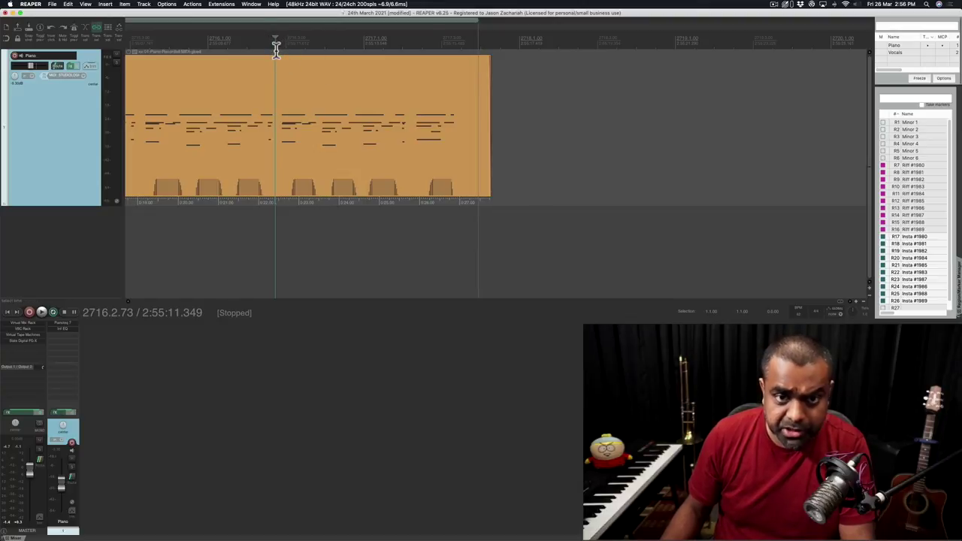
# Replay the riff and pause with Enter where it ends.
pyautogui.press('space')
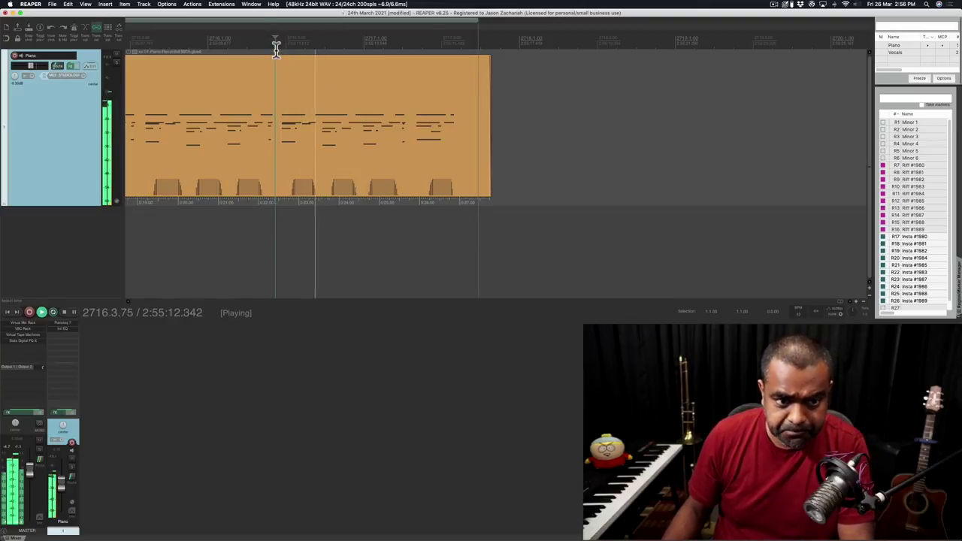
pyautogui.press('space')
pyautogui.press('space')
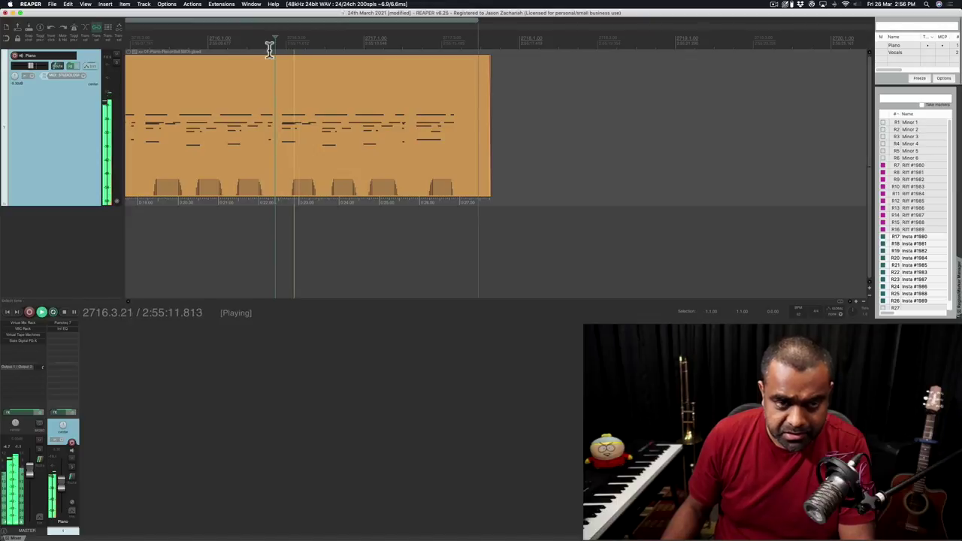
pyautogui.press('space')
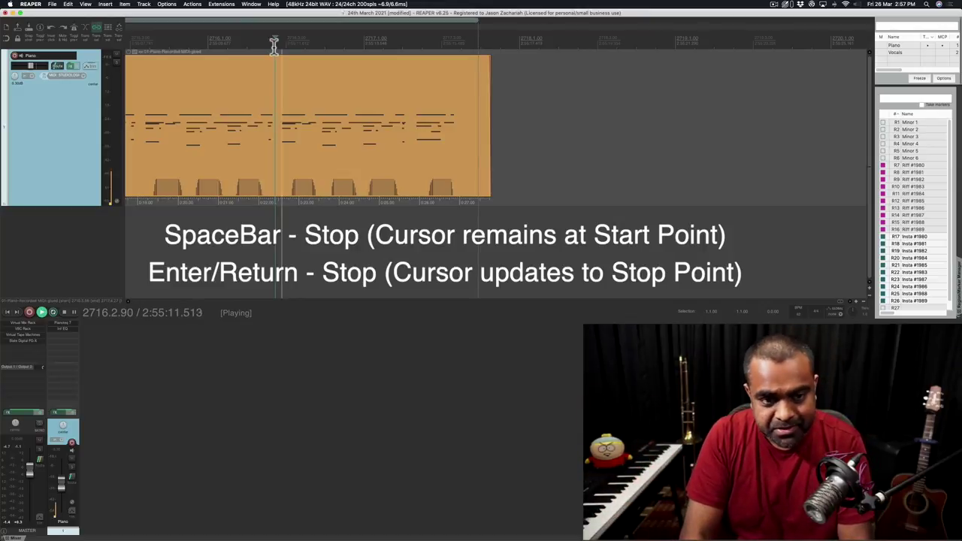
pyautogui.press('space')
pyautogui.press('space')
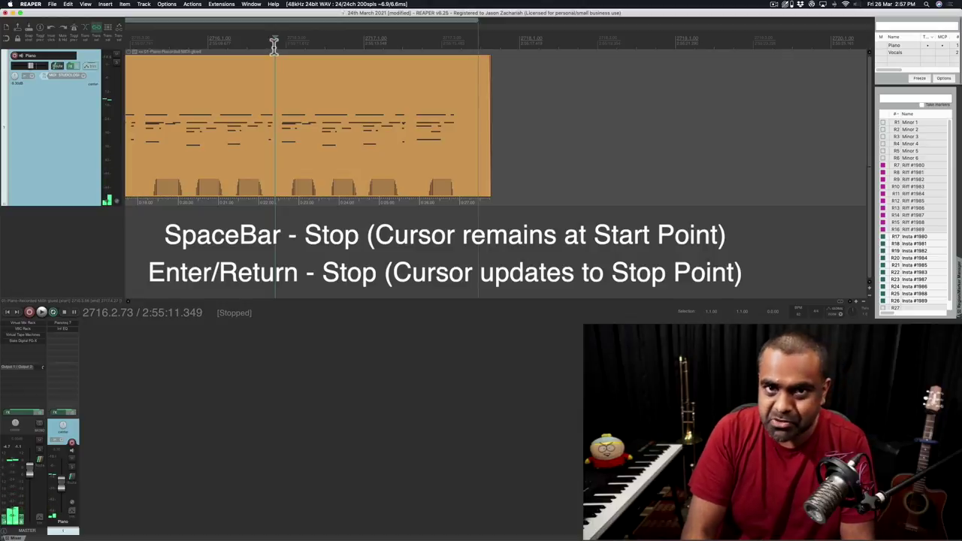
pyautogui.press('space')
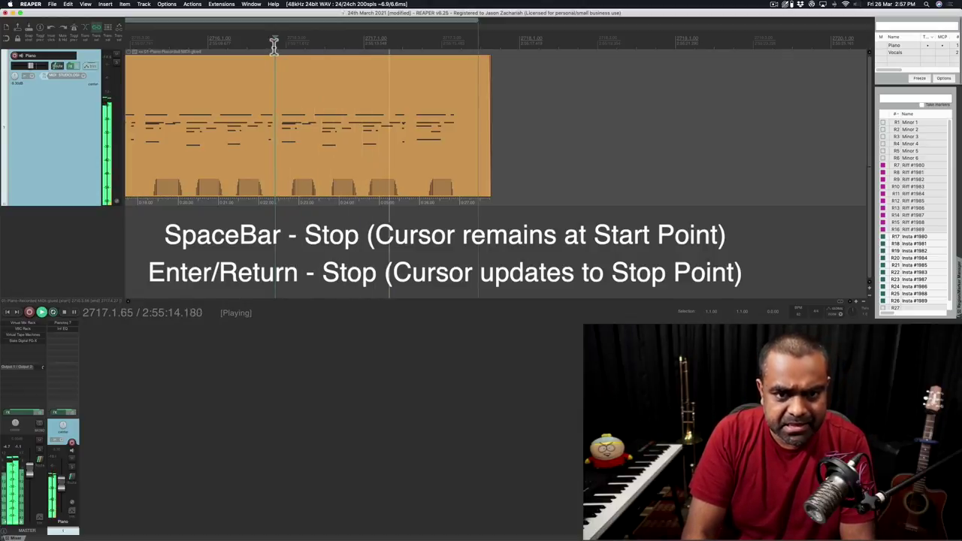
pyautogui.press('Return')
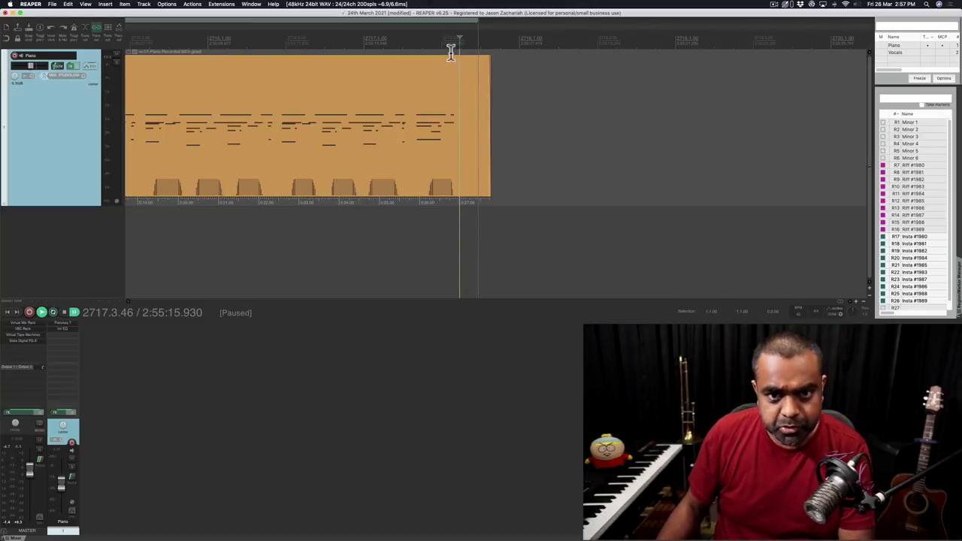
# Replay from earlier in the riff and pause just after its last note, at 2717.3.45.
pyautogui.click(426, 111)
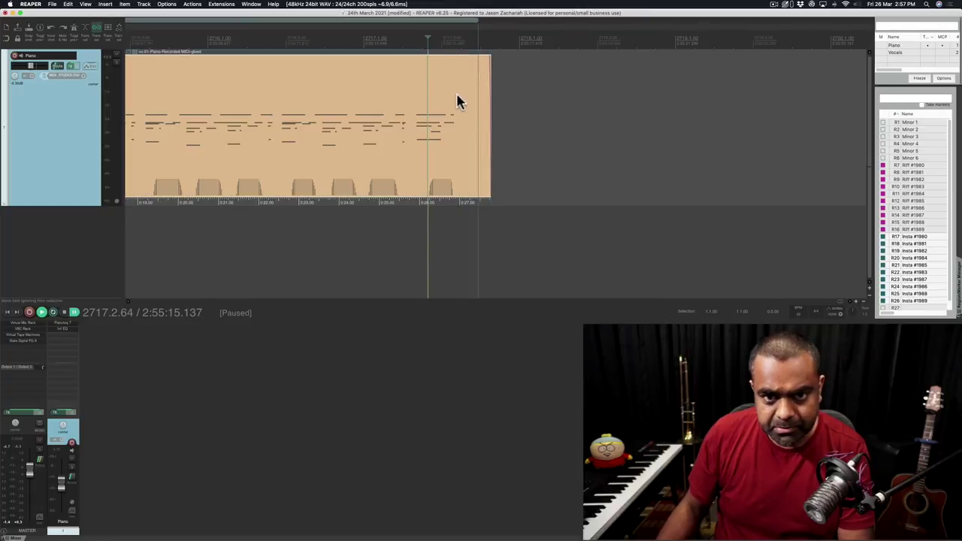
pyautogui.click(275, 43)
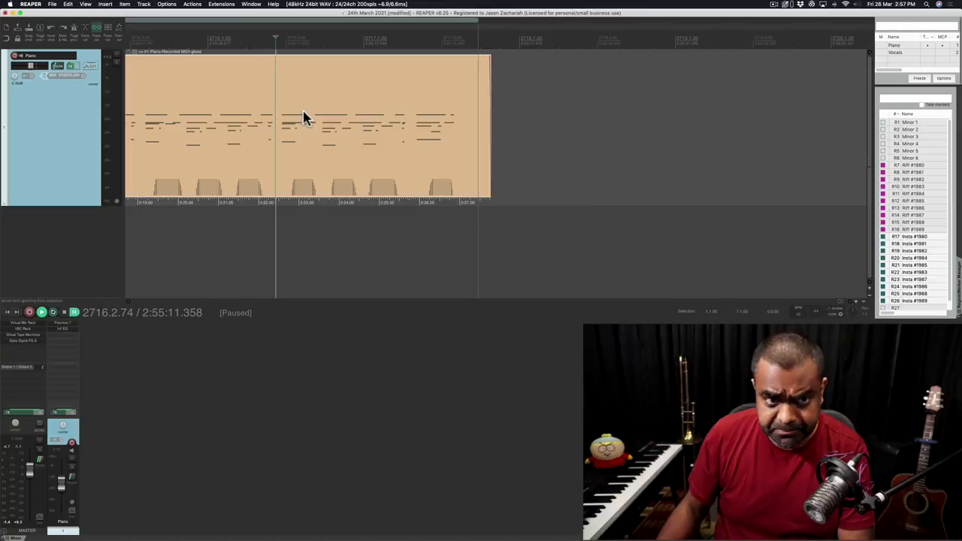
pyautogui.click(262, 45)
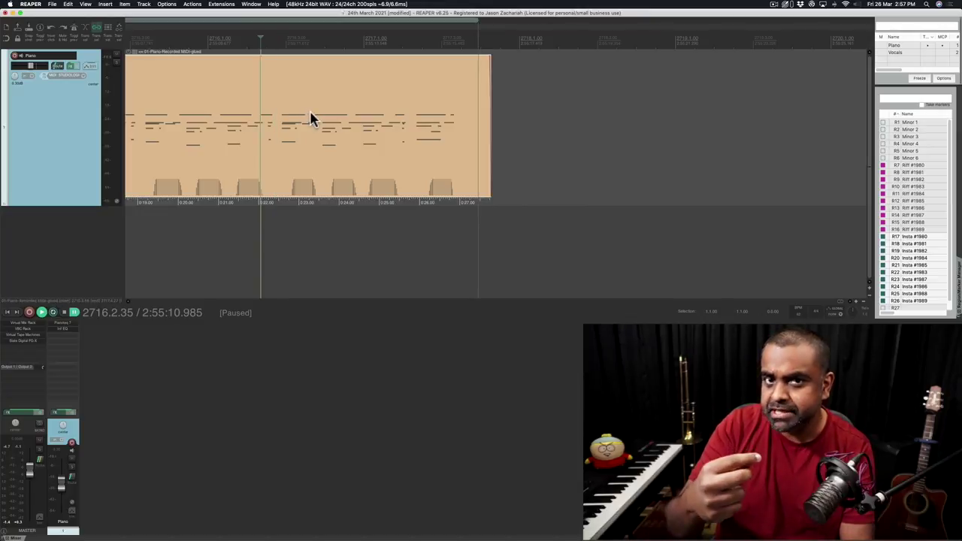
pyautogui.press('space')
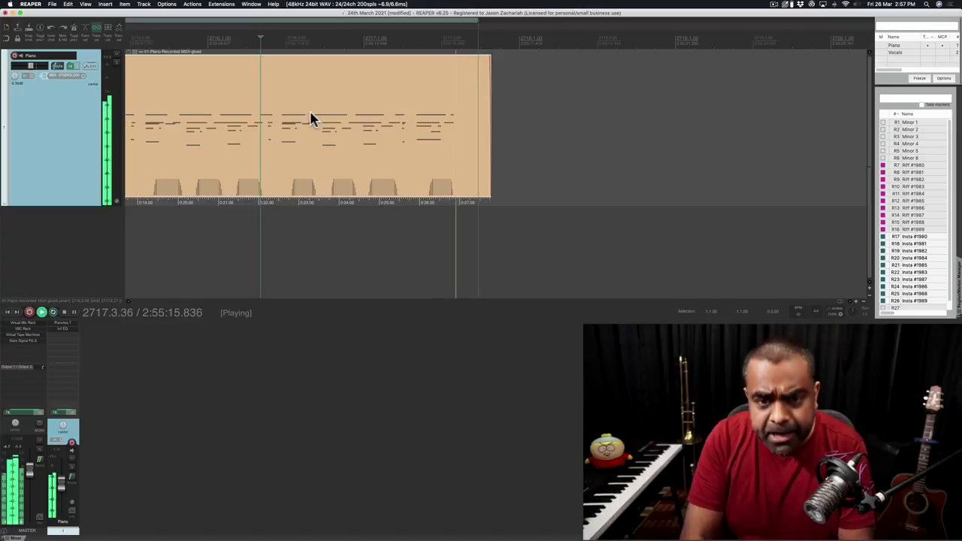
pyautogui.hotkey('ctrl', 'space')
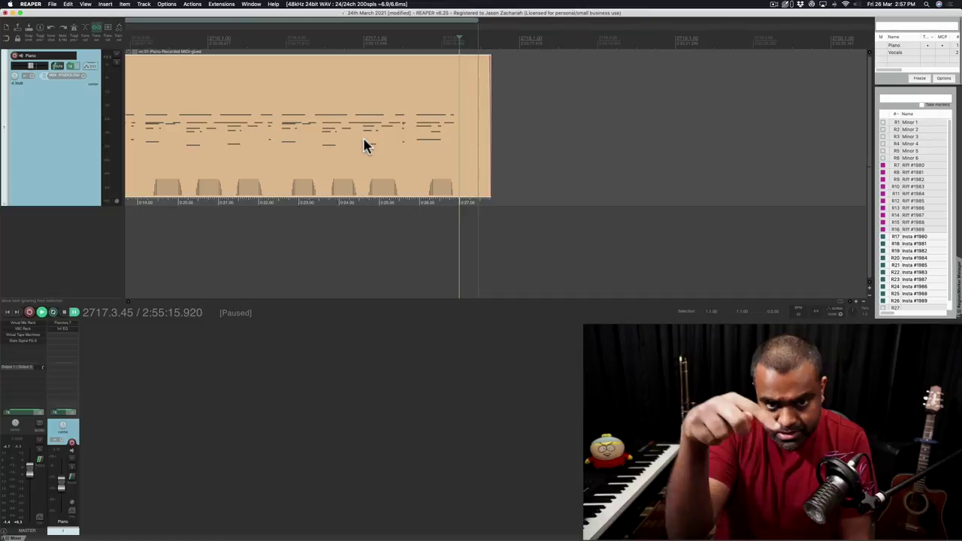
# Trim the piano MIDI item at the edit cursor (2717.3.45), undo once, then trim it again.
pyautogui.press('x')
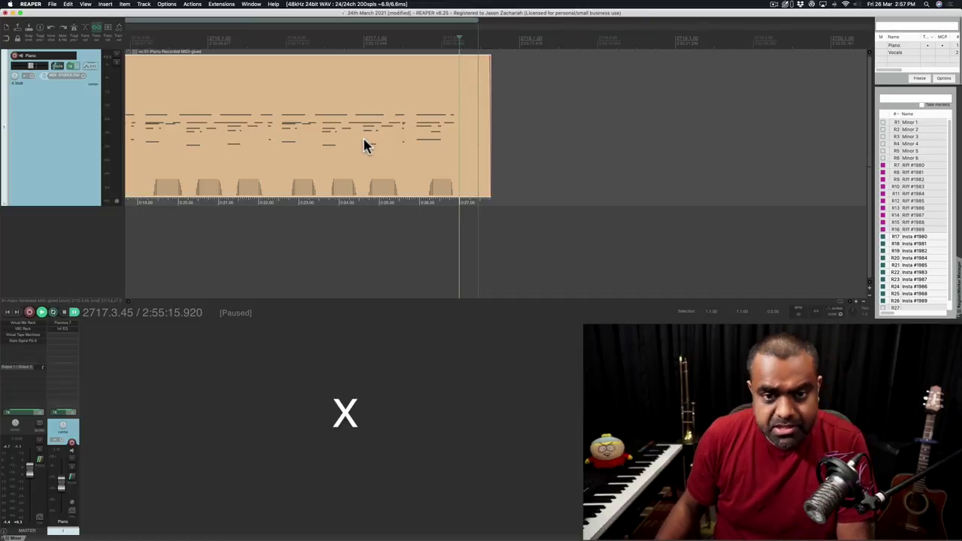
pyautogui.press('x')
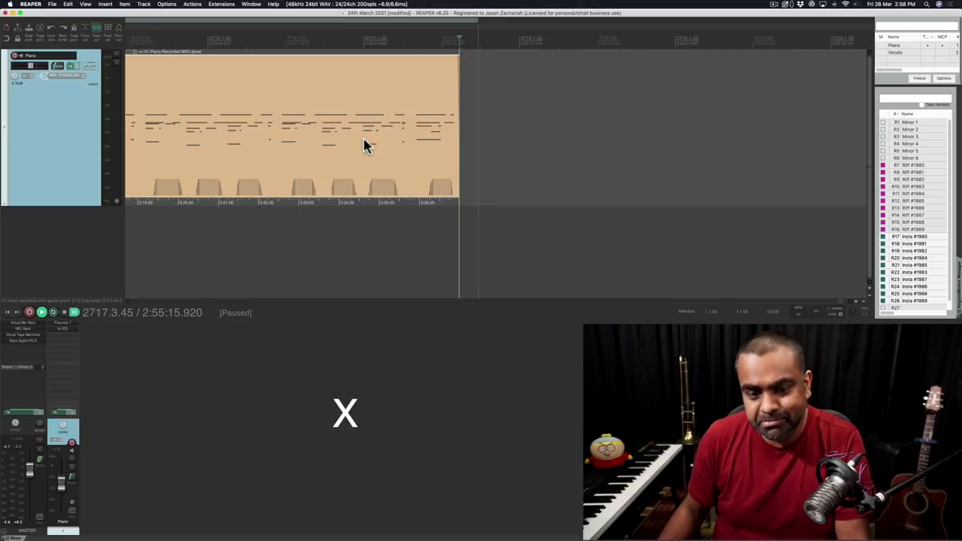
pyautogui.press('super+z')
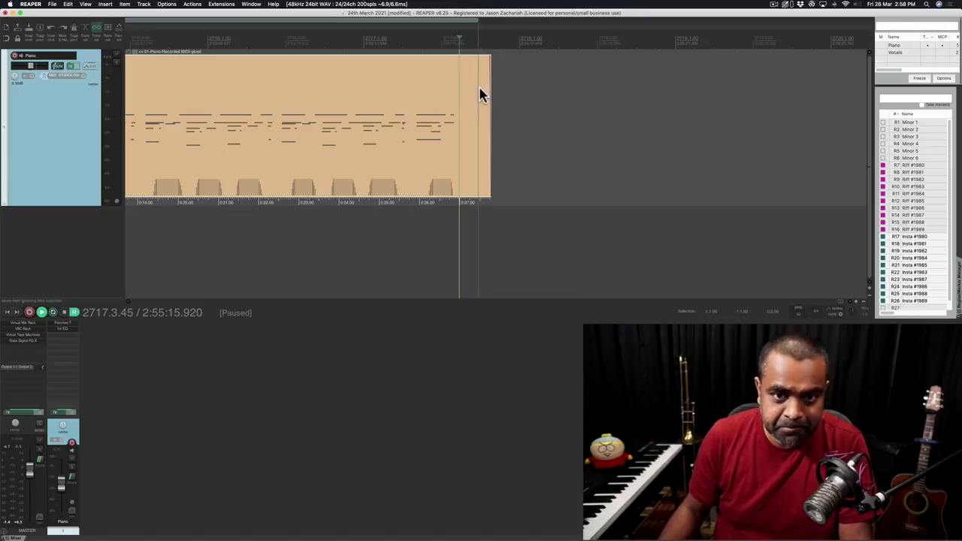
pyautogui.press('s')
pyautogui.press('Delete')
# Make a loop selection over the riff in the ruler and play it back.
pyautogui.scroll(5, 481, 94)
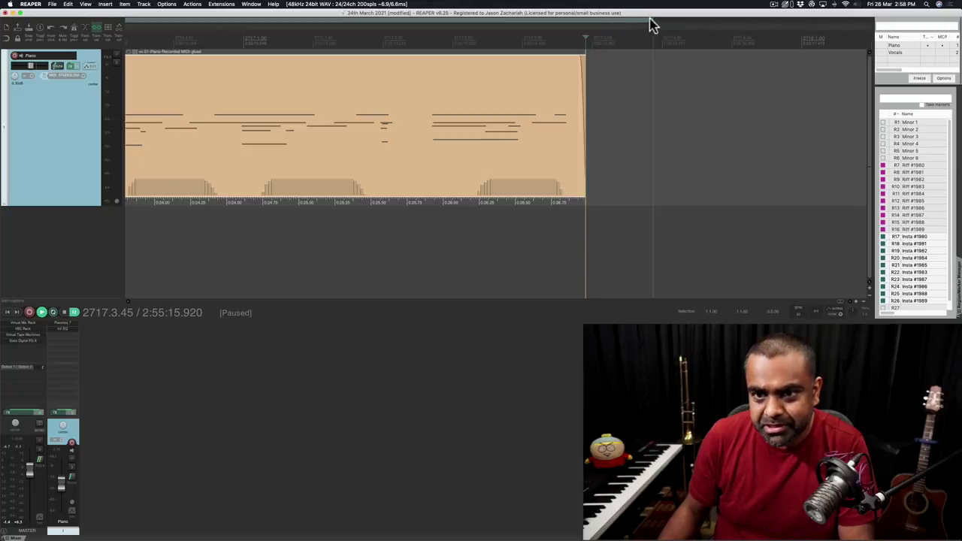
pyautogui.moveTo(647, 18); pyautogui.dragTo(583, 22)
pyautogui.scroll(-1, 380, 37)
pyautogui.scroll(-1, 248, 35)
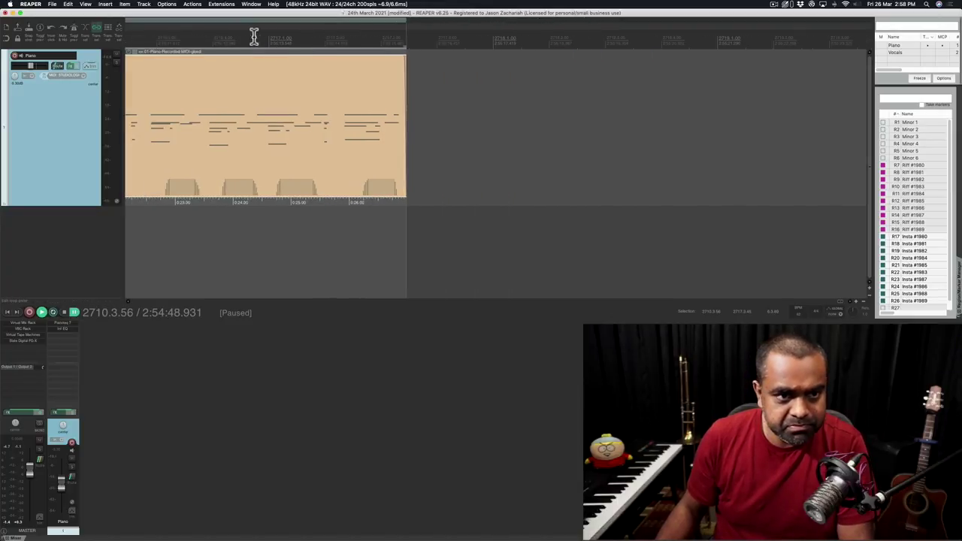
pyautogui.click(241, 36)
pyautogui.press('space')
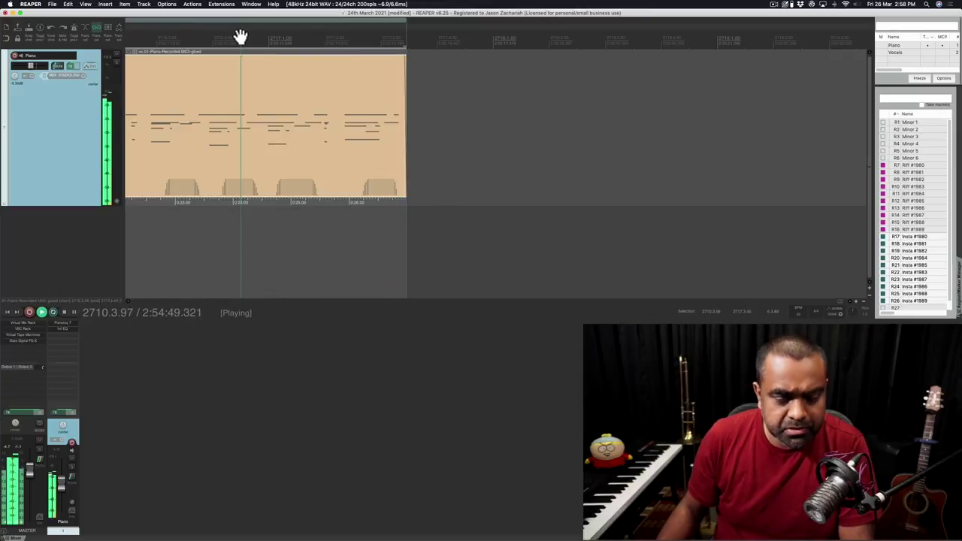
pyautogui.scroll(3, 360, 38)
pyautogui.press('space')
# Pull the piano item's right edge slightly left and replay the riff to check the loop.
pyautogui.moveTo(508, 86); pyautogui.dragTo(503, 86)
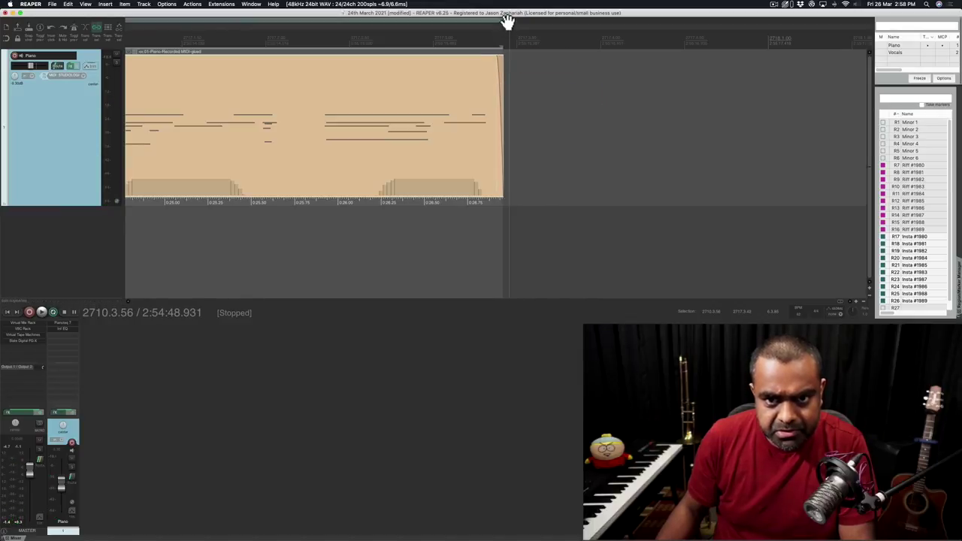
pyautogui.moveTo(508, 20); pyautogui.dragTo(348, 41)
pyautogui.press('space')
pyautogui.press('space')
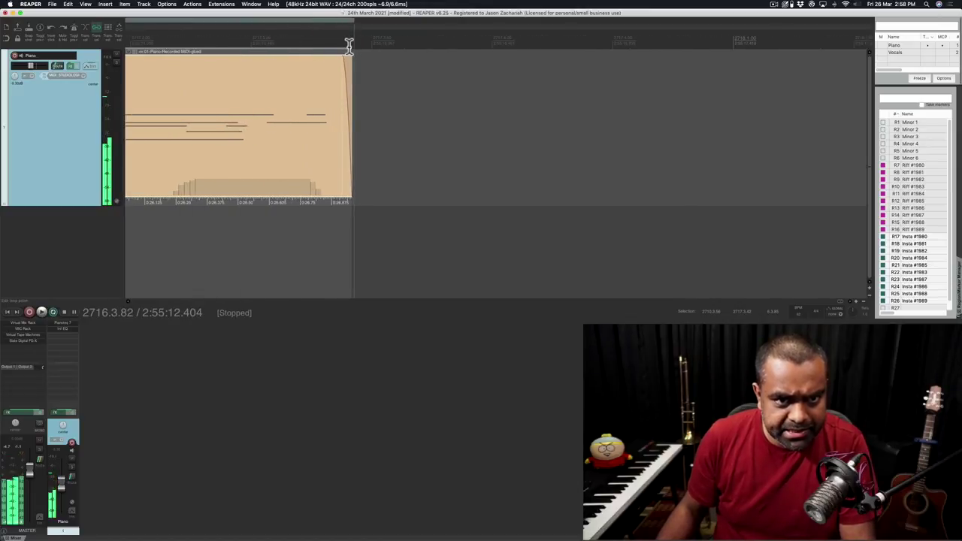
pyautogui.moveTo(351, 46); pyautogui.dragTo(273, 47)
pyautogui.click(256, 43)
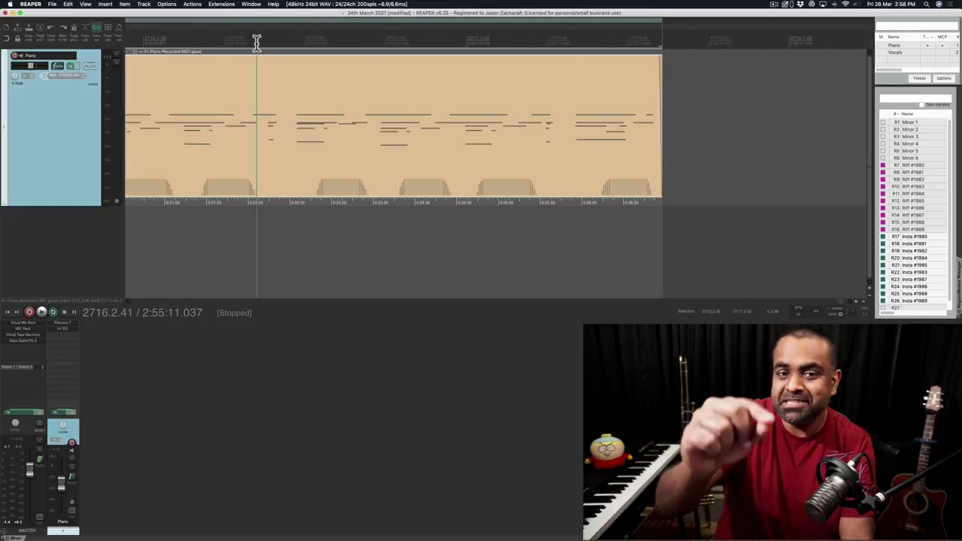
pyautogui.press('space')
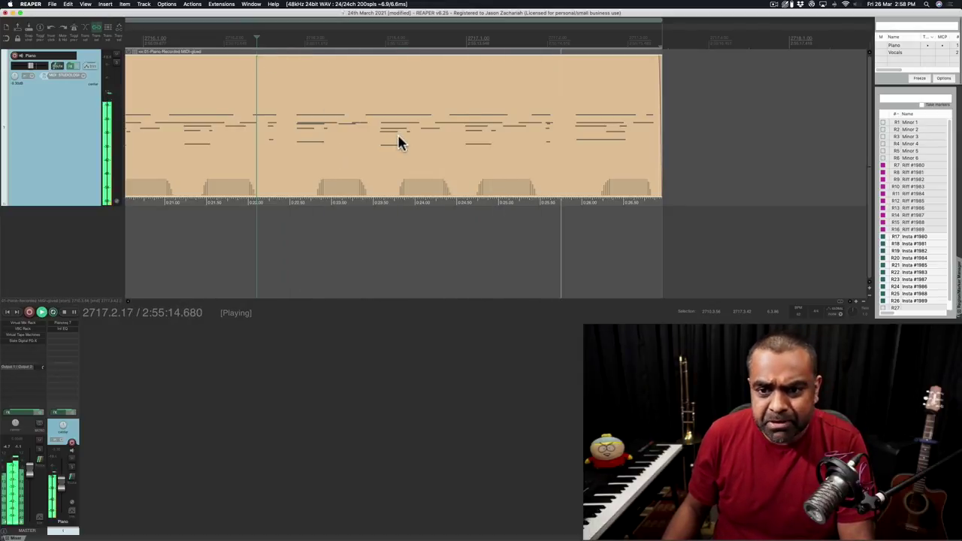
pyautogui.press('-')
pyautogui.press('-')
pyautogui.press('-')
pyautogui.press('-')
pyautogui.press('-')
pyautogui.press('-')
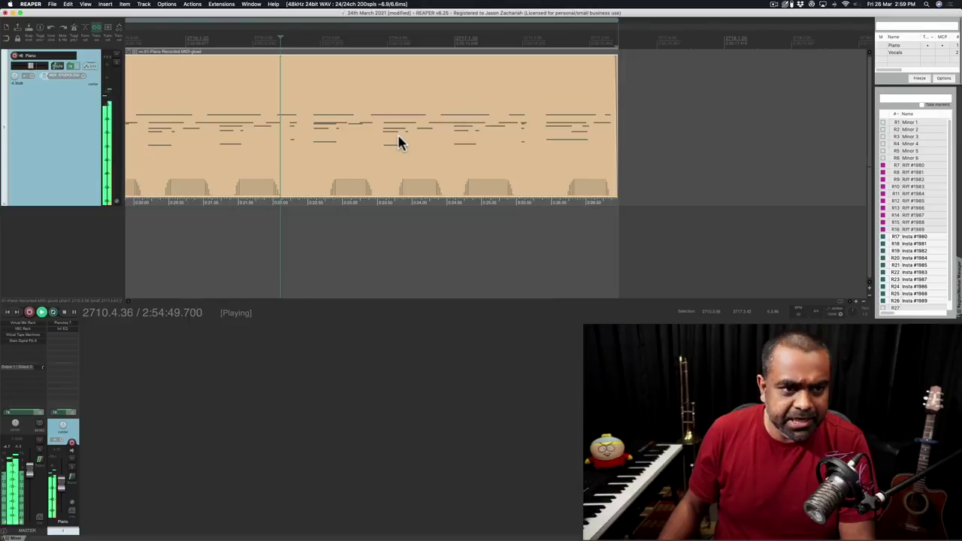
pyautogui.press('space')
# Zoom out until all the Piano track's Riff and Insta MIDI items are visible.
pyautogui.click(217, 98)
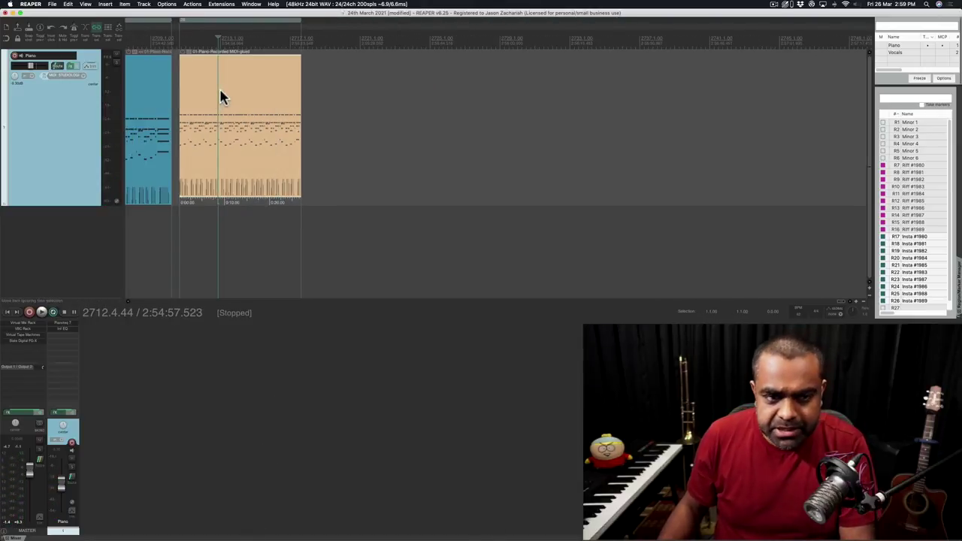
pyautogui.scroll(-4, 344, 146)
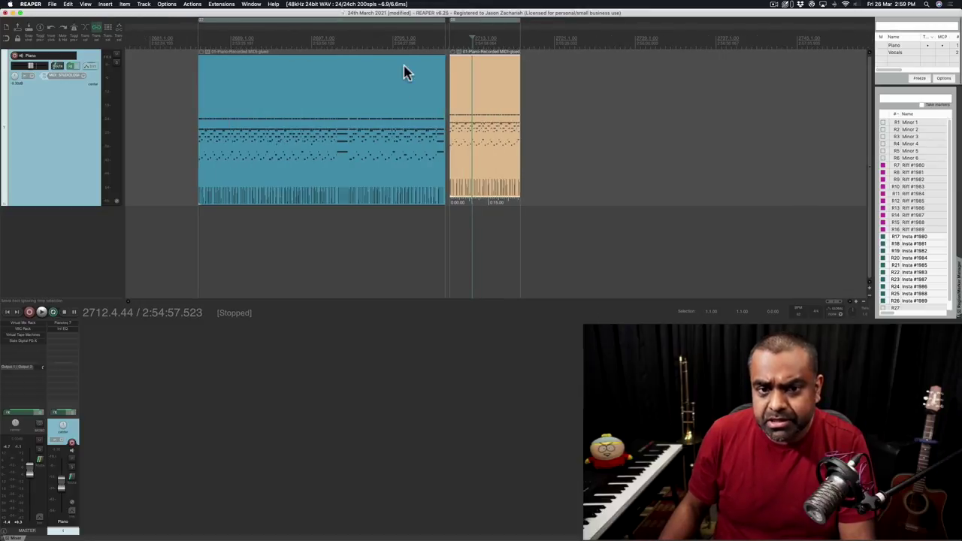
pyautogui.scroll(5, 479, 30)
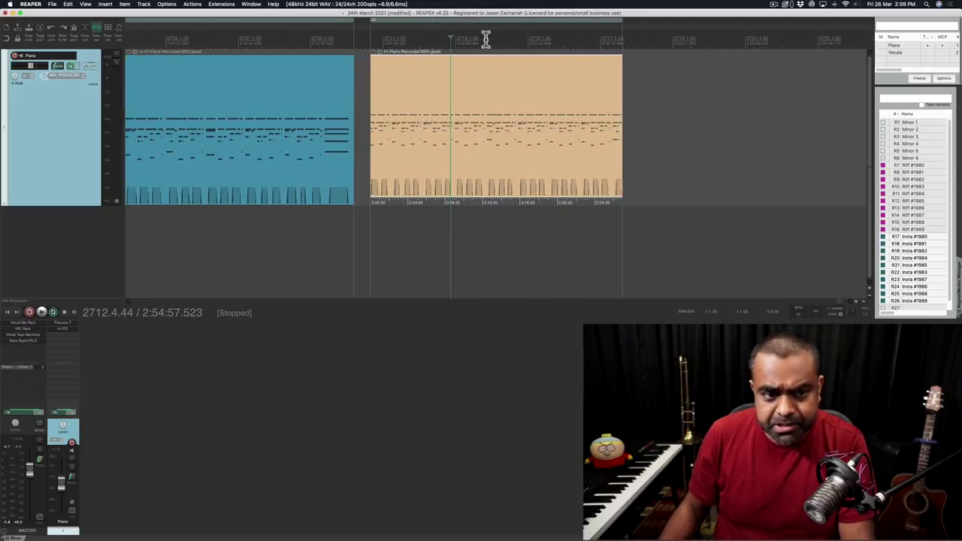
pyautogui.press('-')
pyautogui.press('-')
pyautogui.press('-')
pyautogui.press('-')
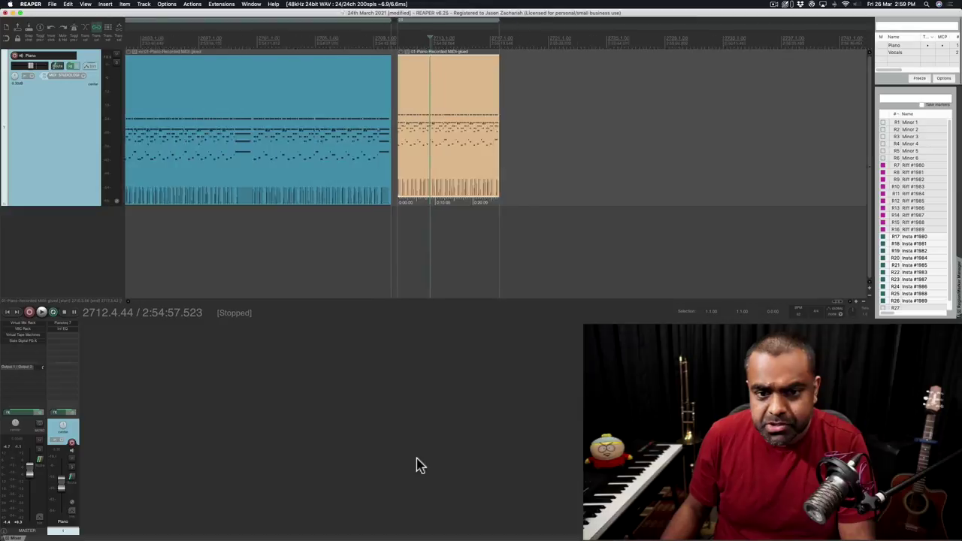
pyautogui.press('-')
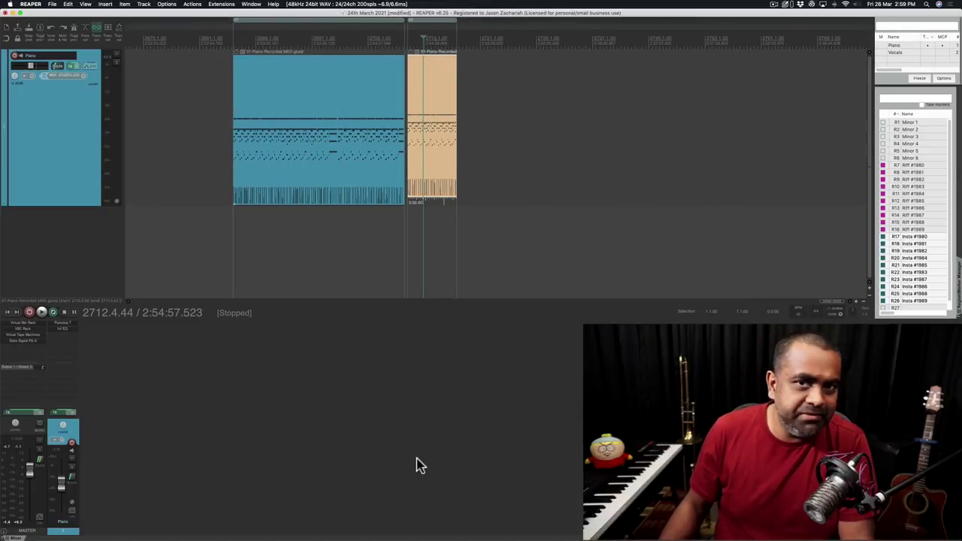
pyautogui.press('-')
pyautogui.press('-')
pyautogui.press('-')
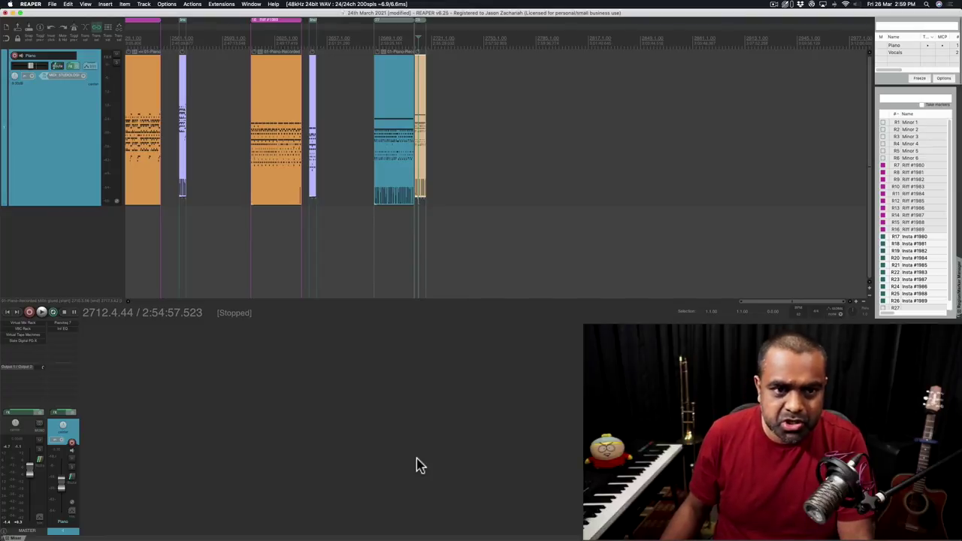
pyautogui.press('-')
pyautogui.press('-')
pyautogui.press('-')
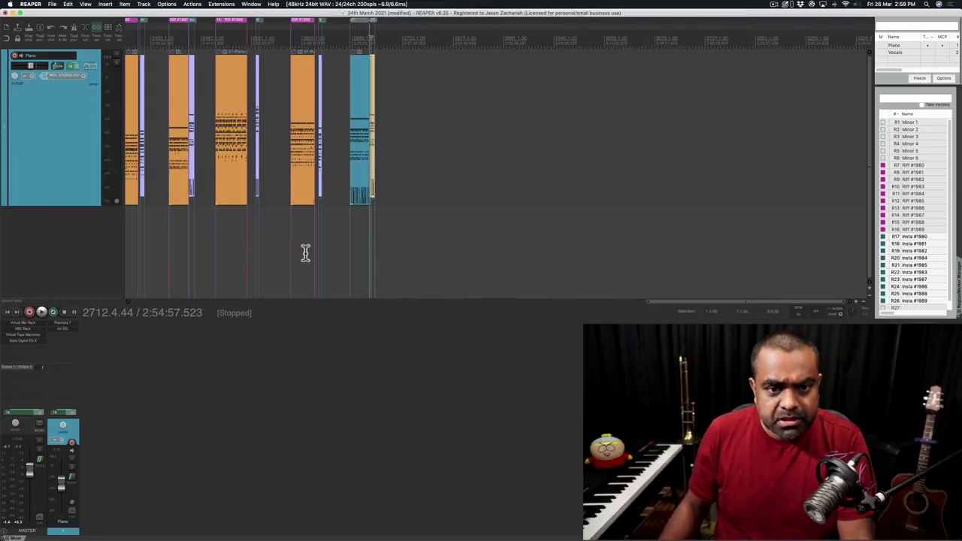
pyautogui.hscroll(-5, 355, 82)
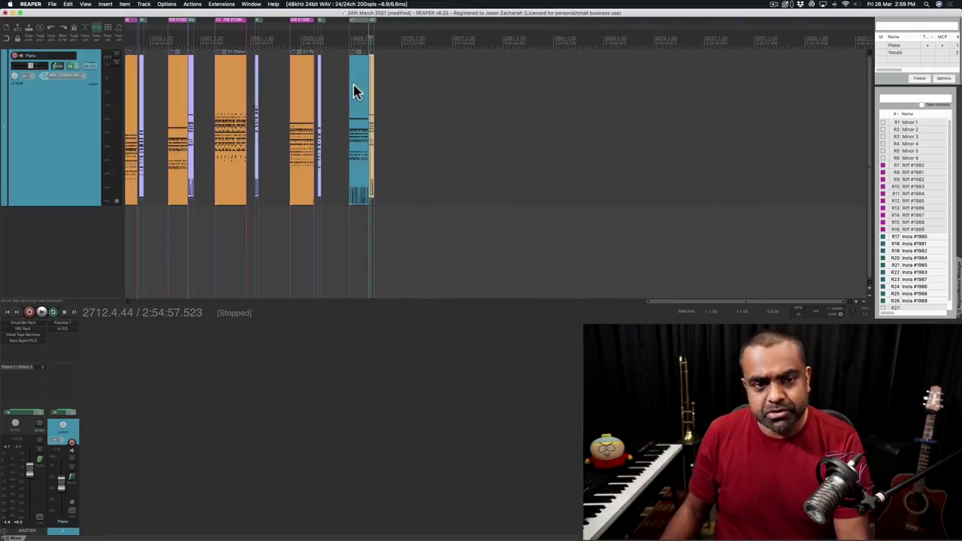
pyautogui.hscroll(-5, 354, 97)
pyautogui.scroll(-2, 355, 97)
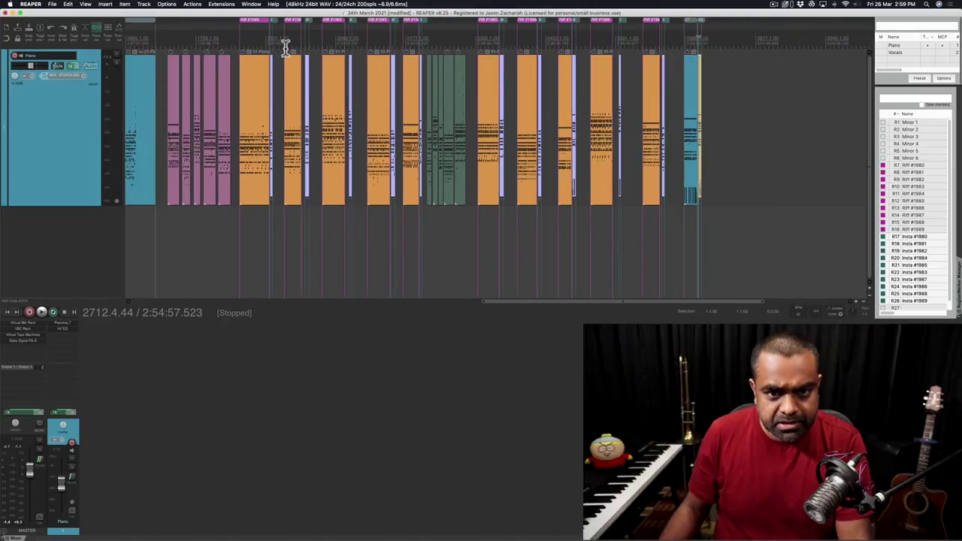
pyautogui.scroll(-1, 282, 60)
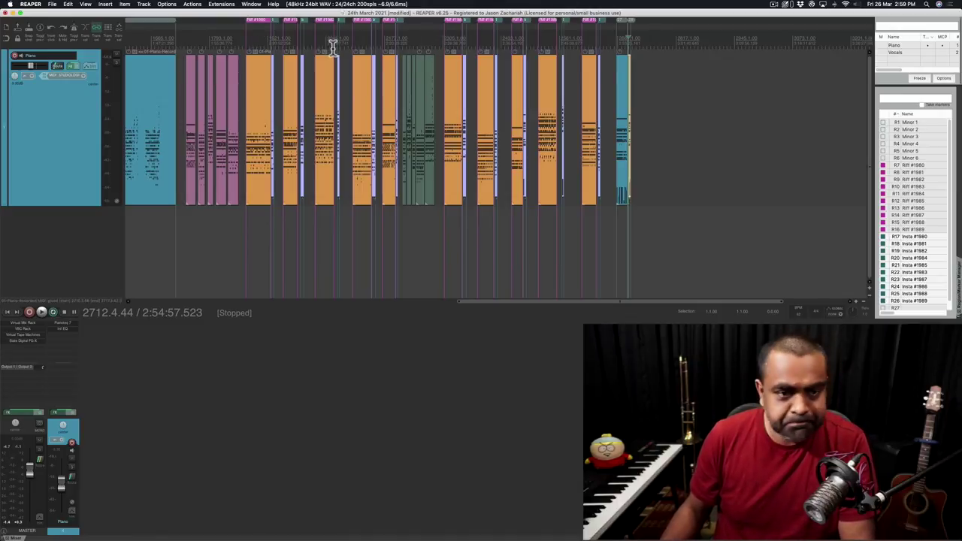
pyautogui.scroll(1, 244, 31)
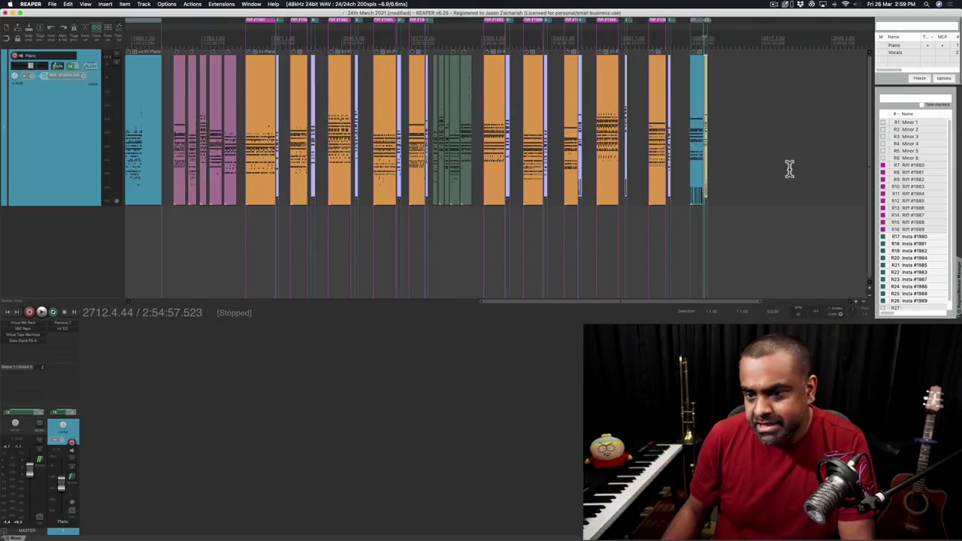
pyautogui.scroll(1, 233, 17)
pyautogui.scroll(2, 232, 17)
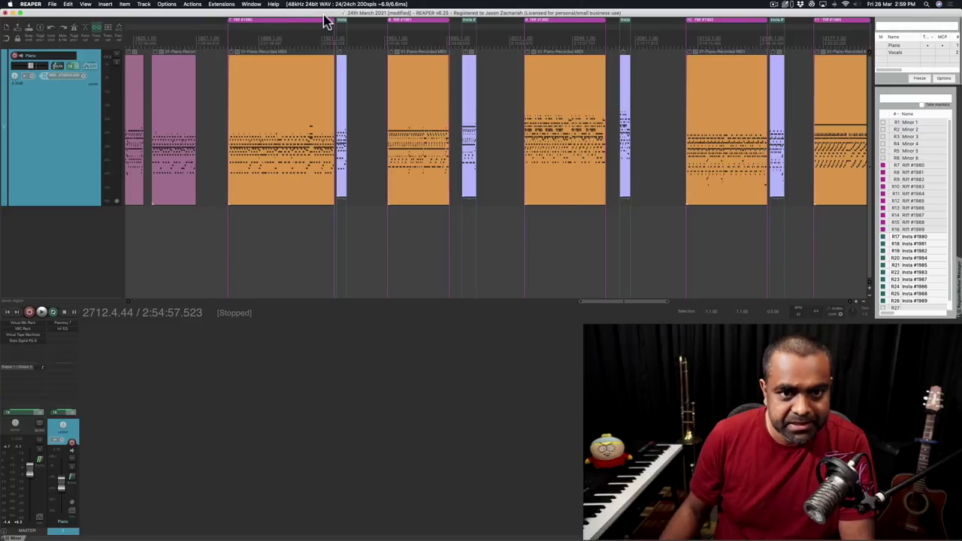
pyautogui.scroll(2, 334, 19)
pyautogui.scroll(-4, 346, 22)
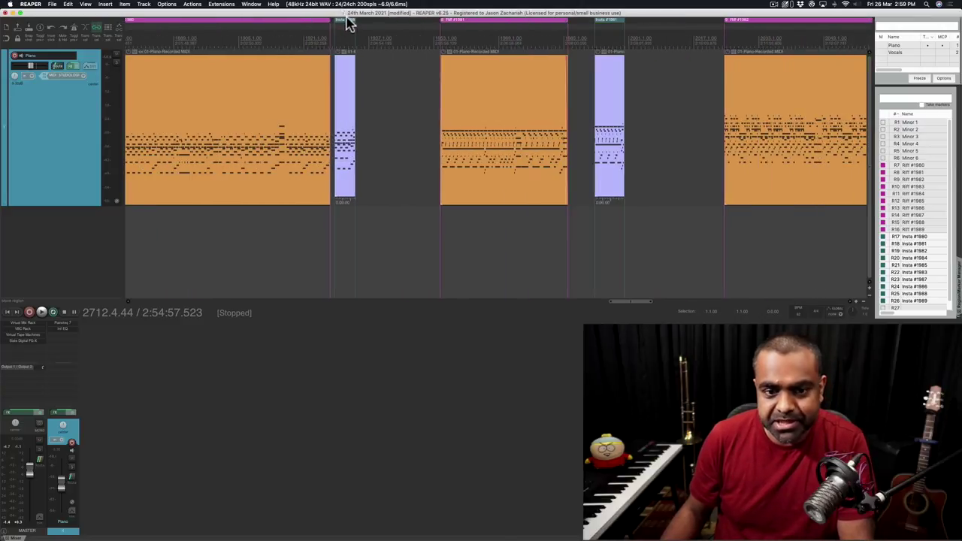
pyautogui.scroll(8, 345, 22)
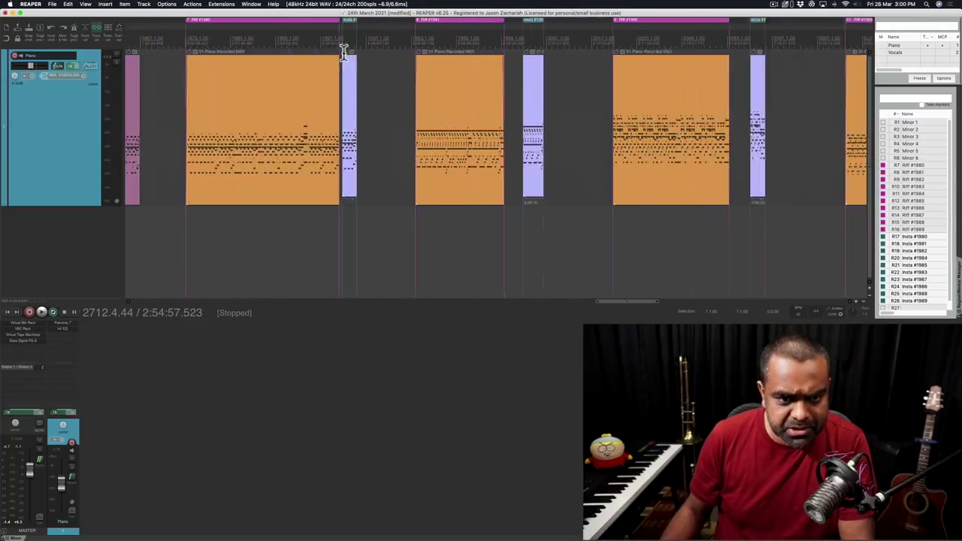
pyautogui.scroll(1, 330, 208)
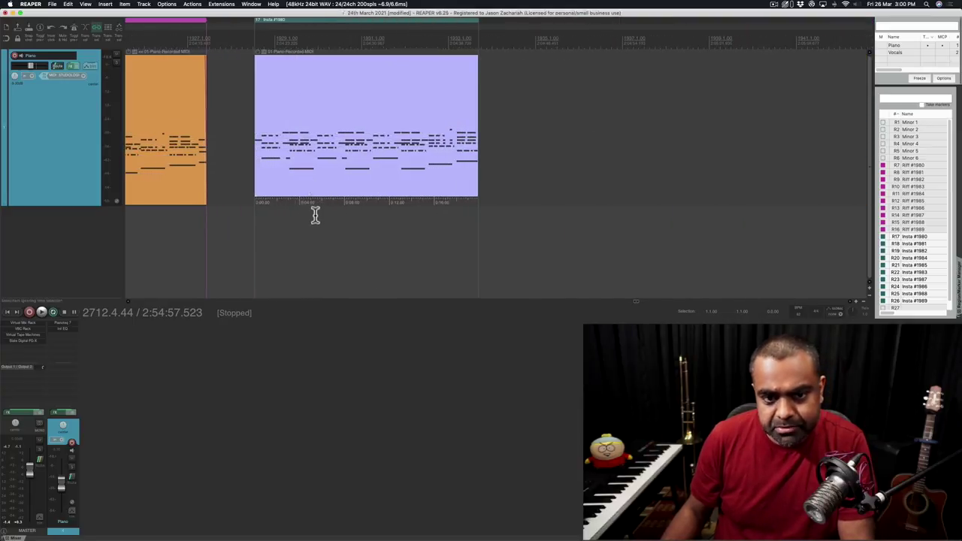
pyautogui.scroll(-7, 316, 214)
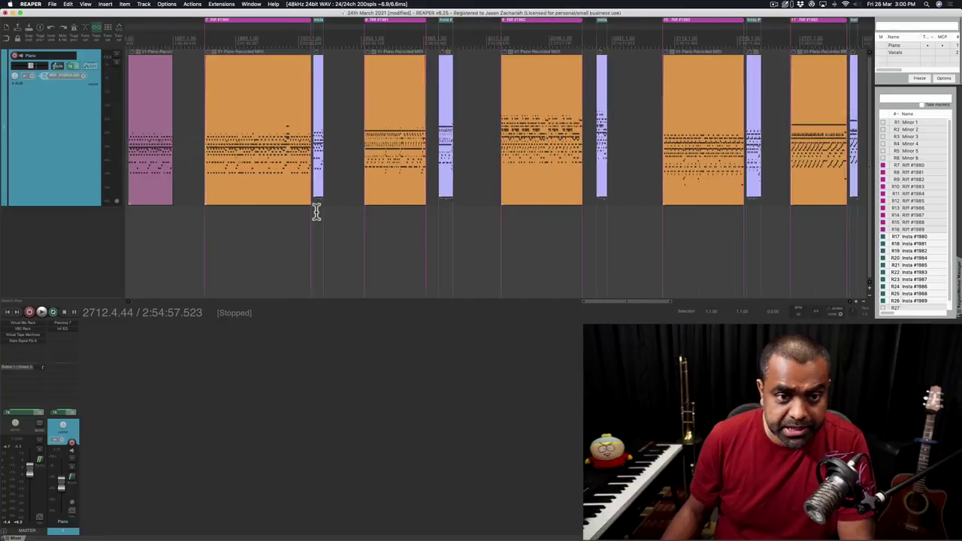
pyautogui.scroll(-2, 316, 212)
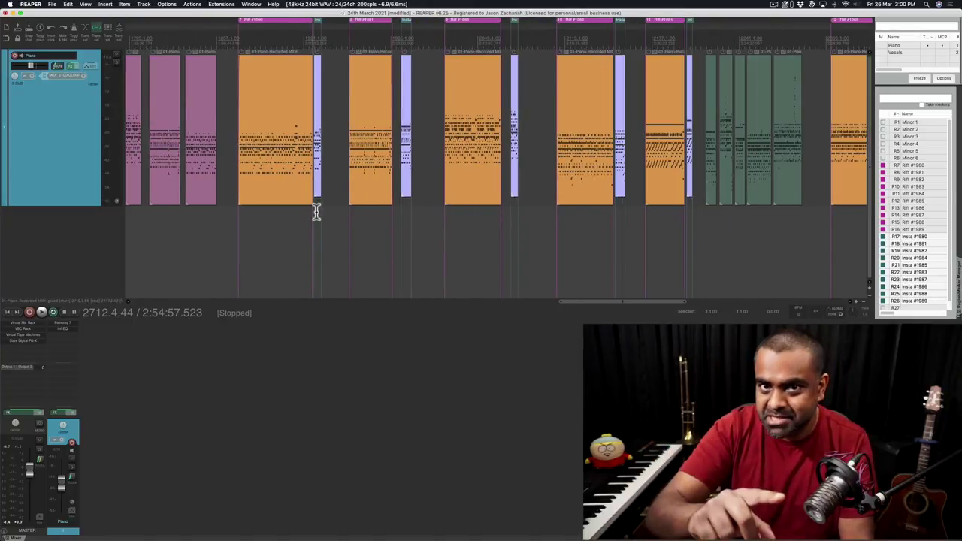
pyautogui.scroll(1, 316, 212)
pyautogui.scroll(-1, 316, 213)
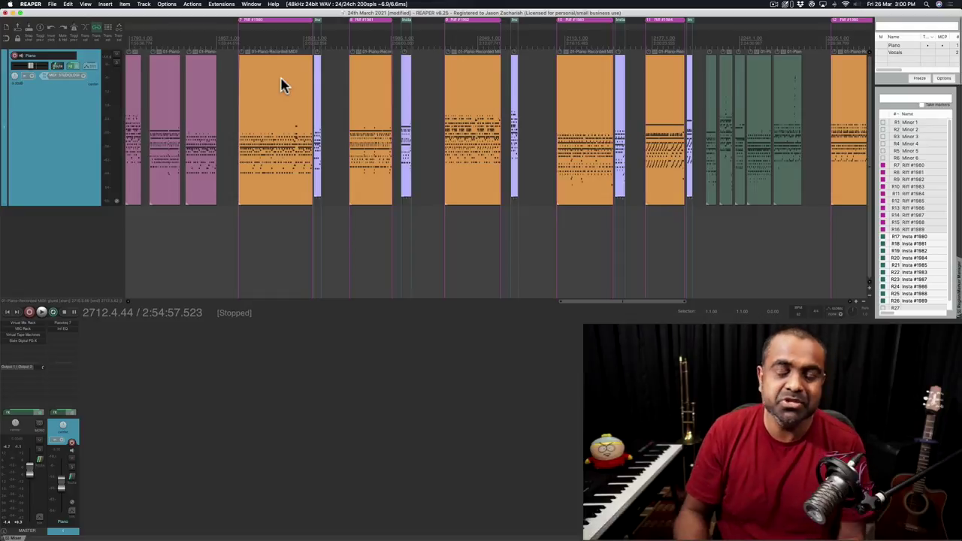
pyautogui.scroll(-5, 313, 118)
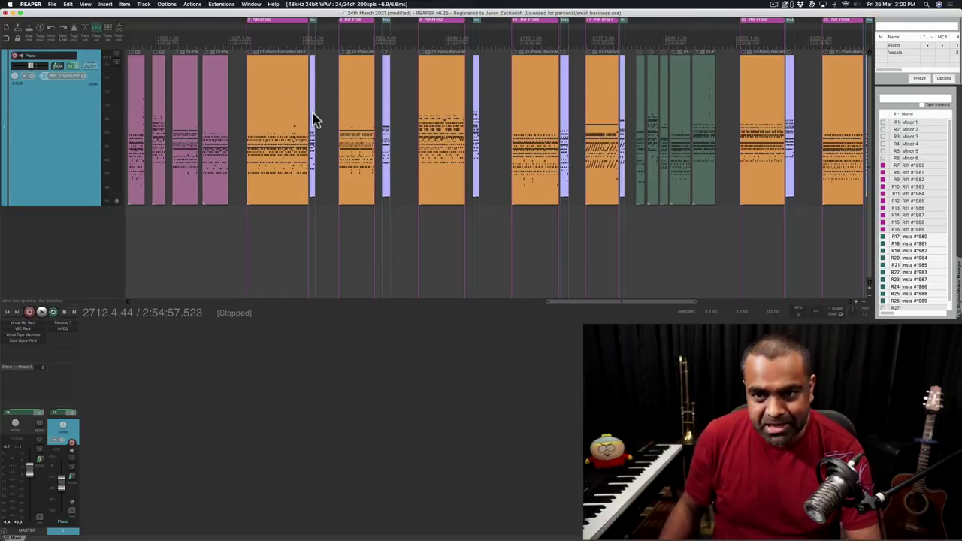
pyautogui.scroll(6, 398, 90)
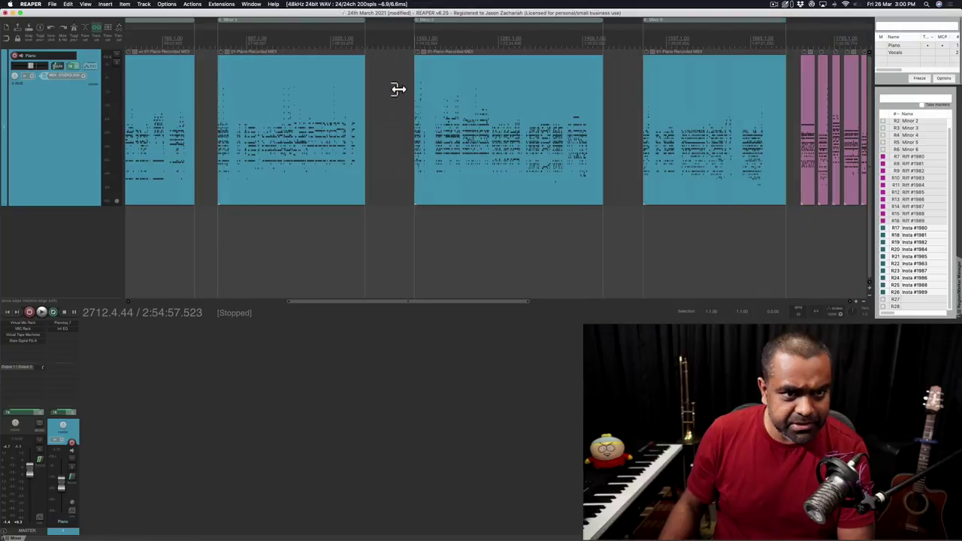
pyautogui.scroll(-4, 398, 91)
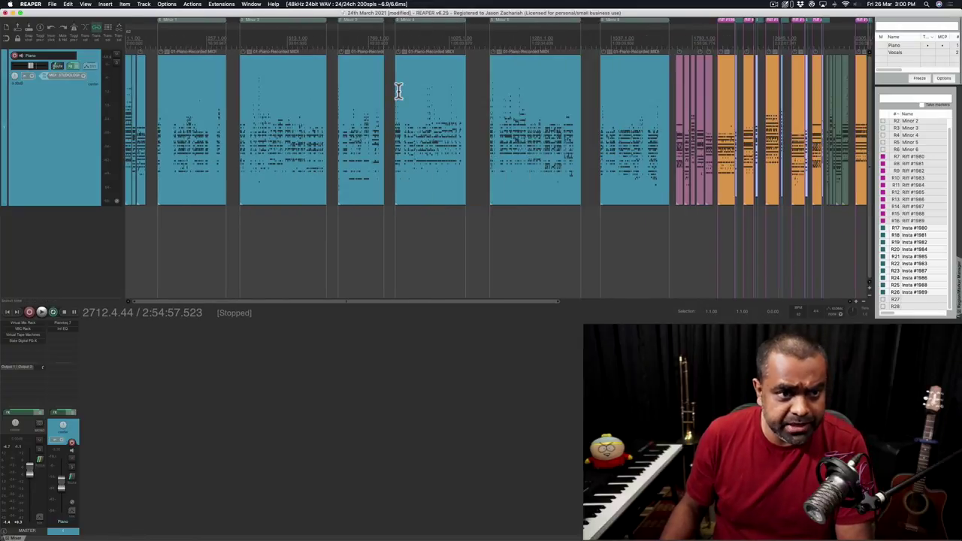
pyautogui.scroll(-1, 195, 45)
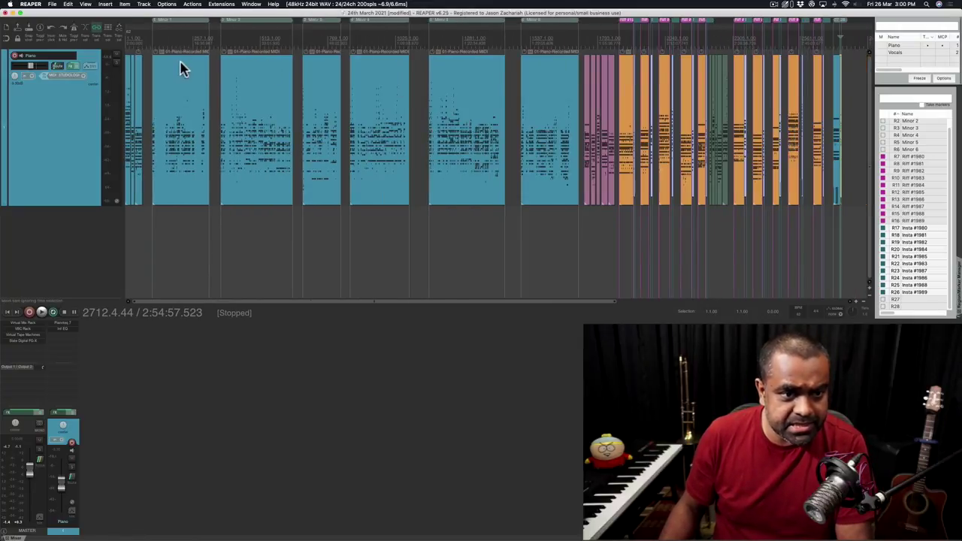
pyautogui.hscroll(3, 345, 112)
pyautogui.hscroll(-1, 243, 80)
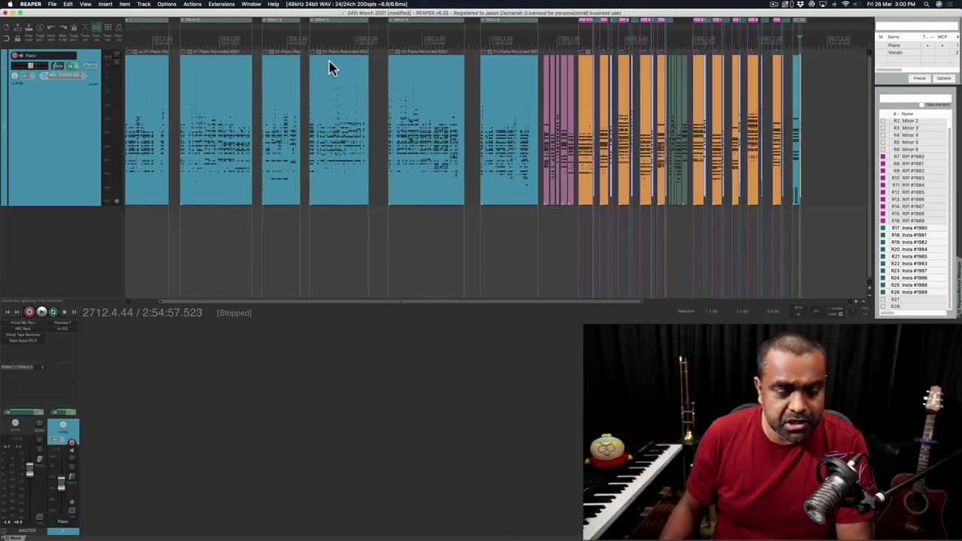
pyautogui.scroll(-1, 330, 68)
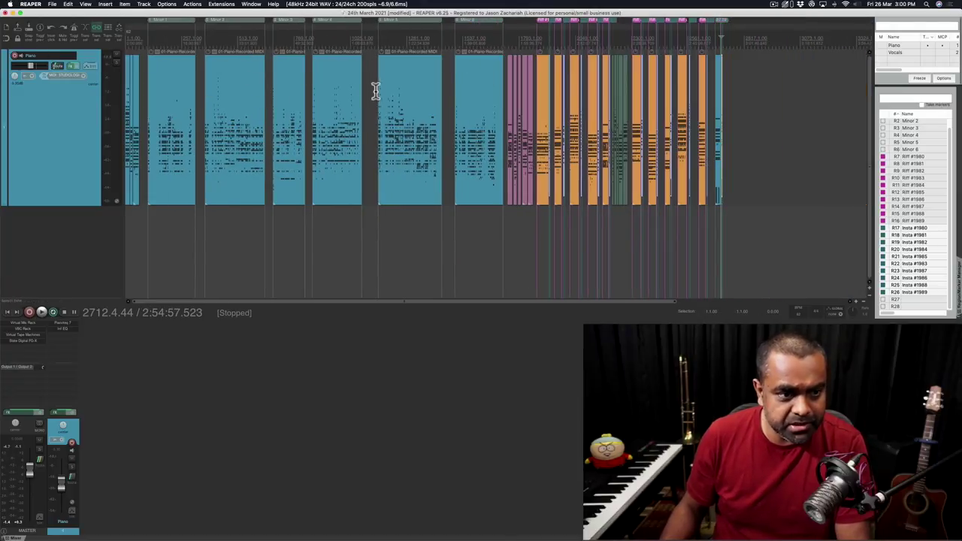
pyautogui.scroll(6, 549, 65)
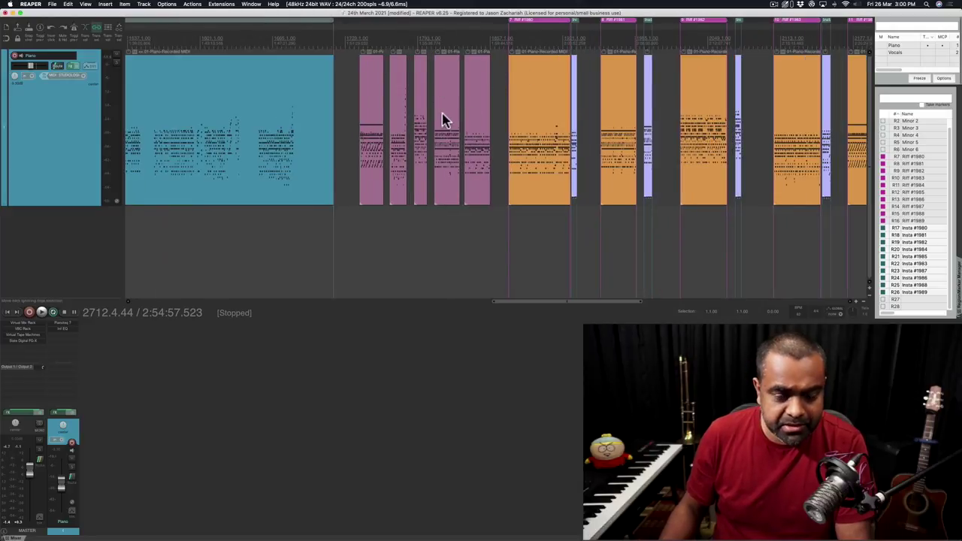
pyautogui.scroll(-8, 467, 106)
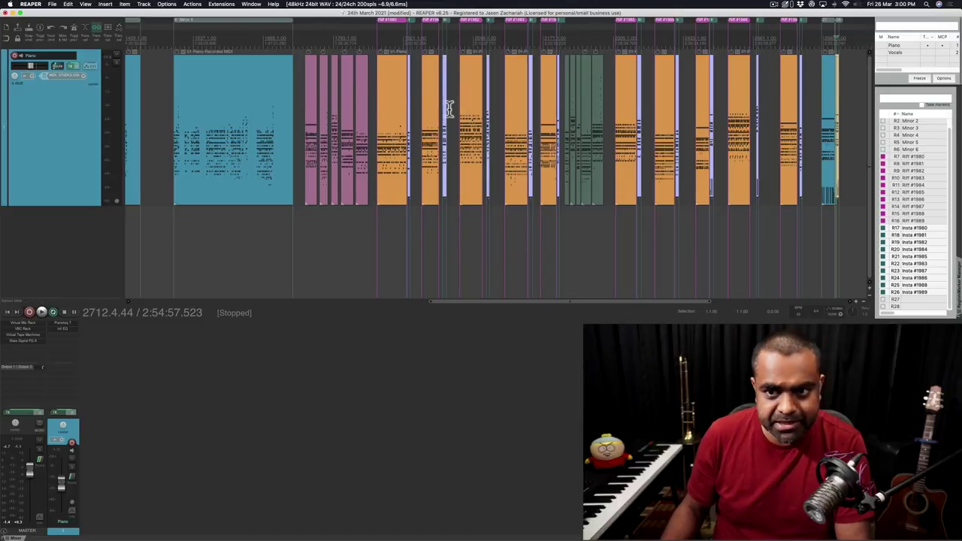
pyautogui.scroll(-1, 446, 103)
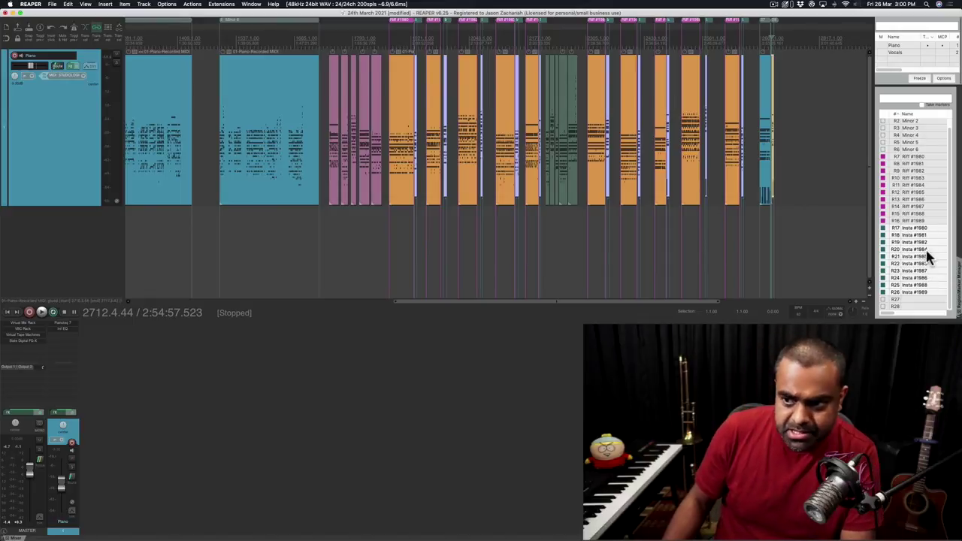
pyautogui.click(923, 155)
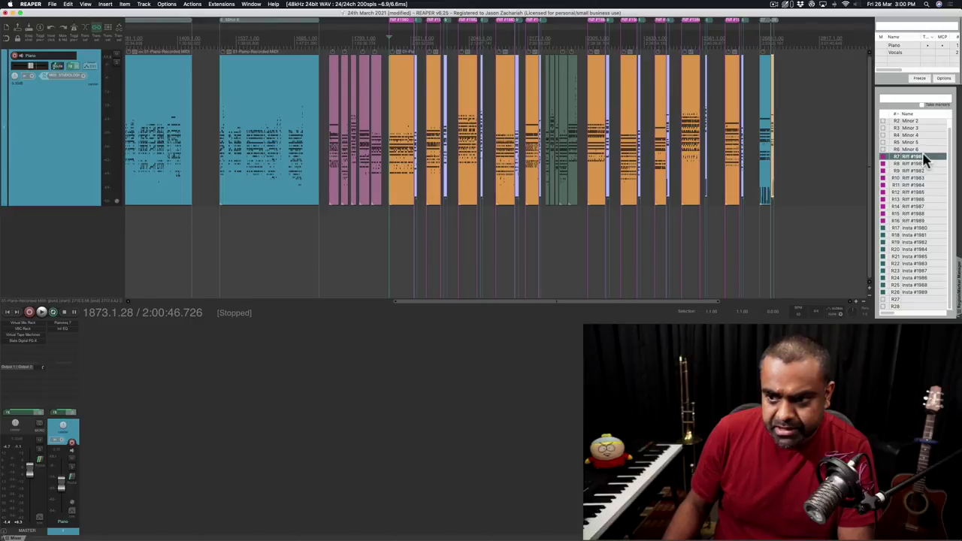
pyautogui.doubleClick(922, 156)
pyautogui.click(926, 166)
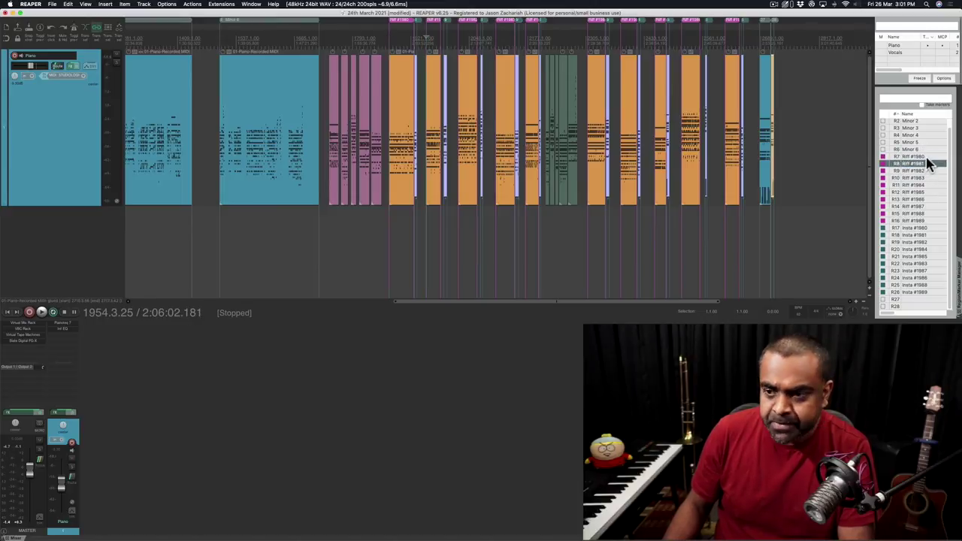
pyautogui.click(923, 157)
pyautogui.click(921, 162)
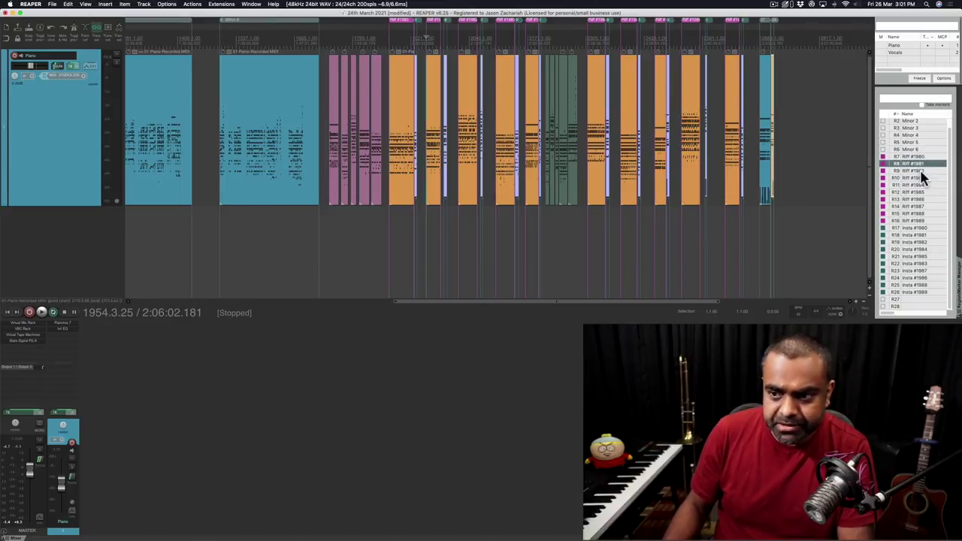
pyautogui.click(924, 184)
pyautogui.click(924, 193)
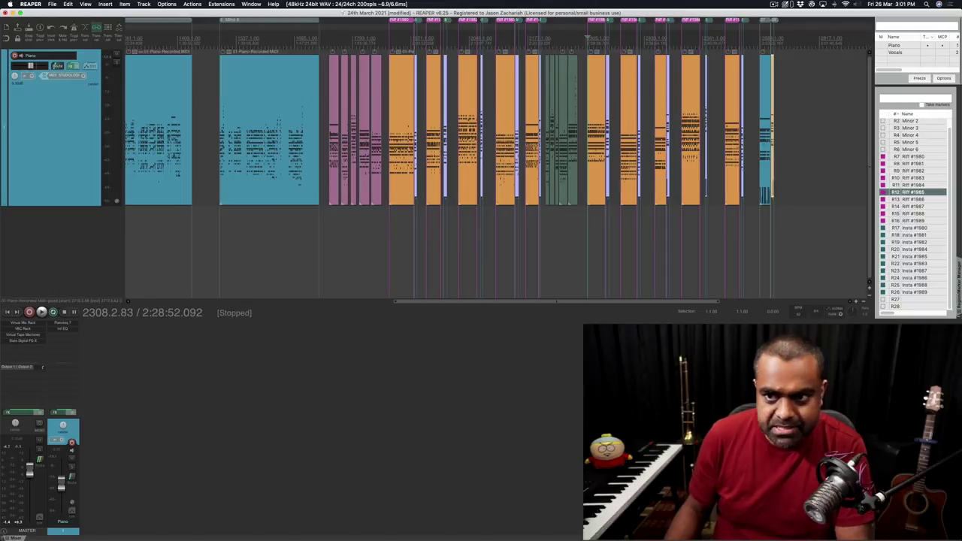
pyautogui.click(506, 223)
pyautogui.scroll(4, 506, 223)
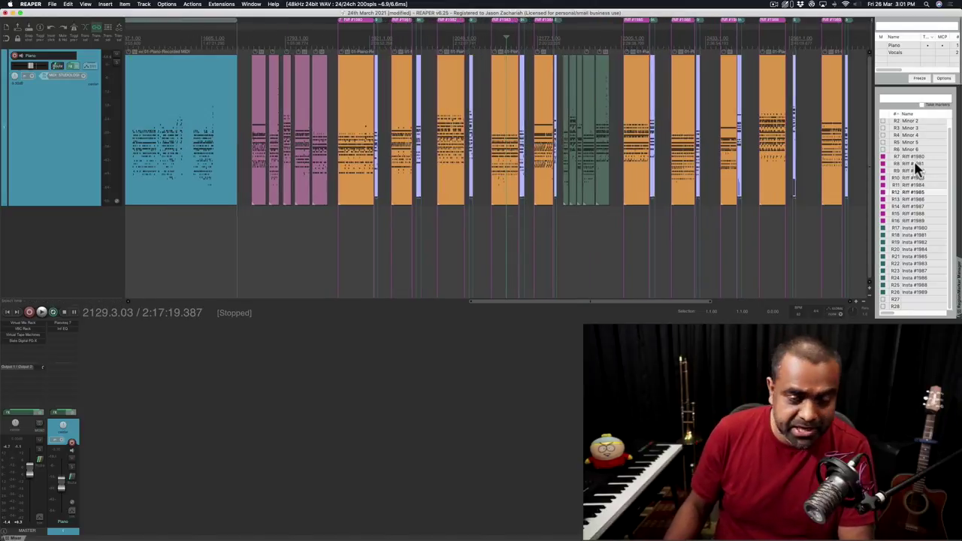
pyautogui.click(915, 156)
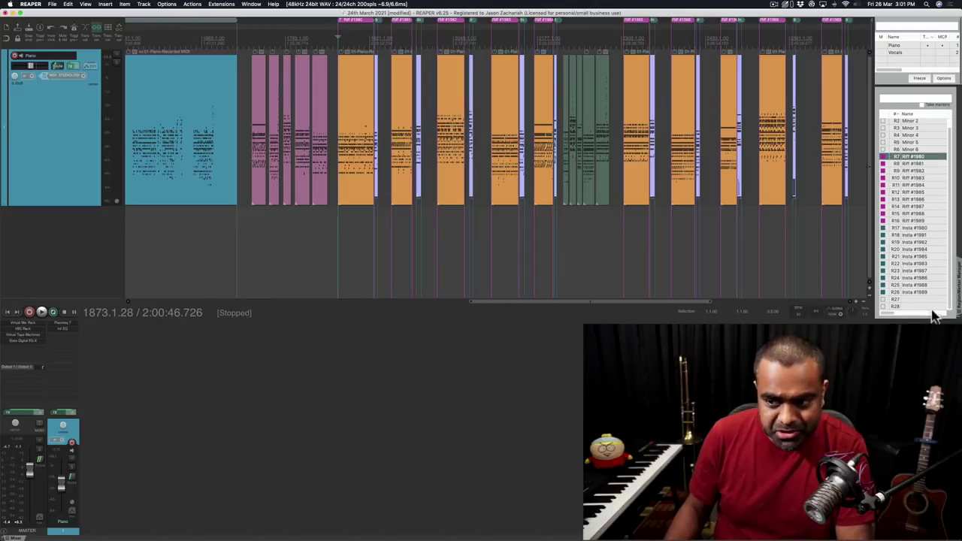
pyautogui.keyDown('shift'); pyautogui.click(931, 298); pyautogui.keyUp('shift')
pyautogui.click(923, 308)
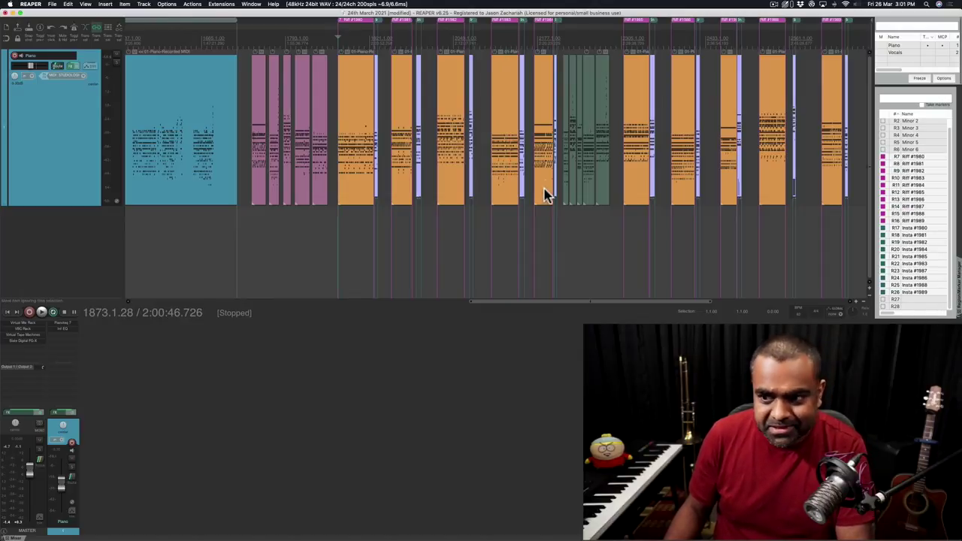
pyautogui.scroll(-1, 544, 194)
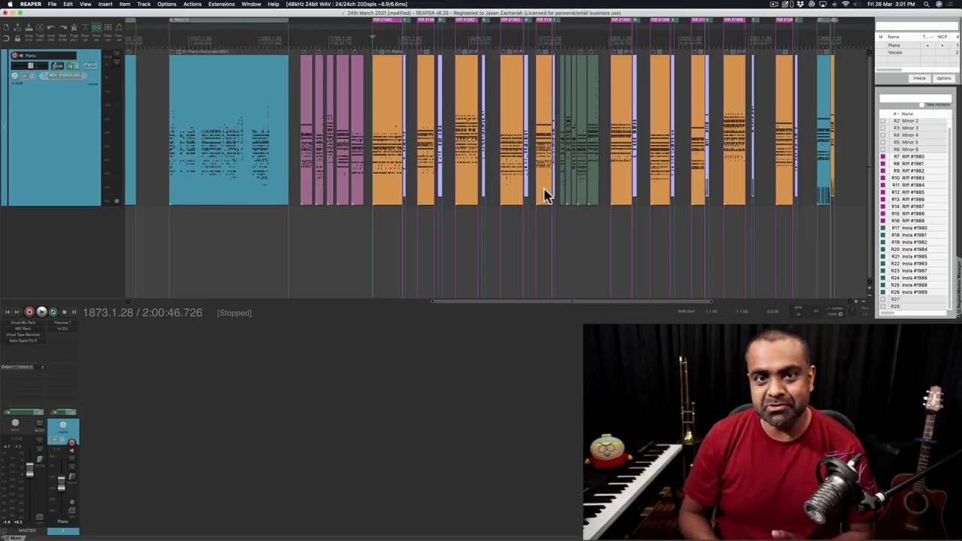
pyautogui.press('-')
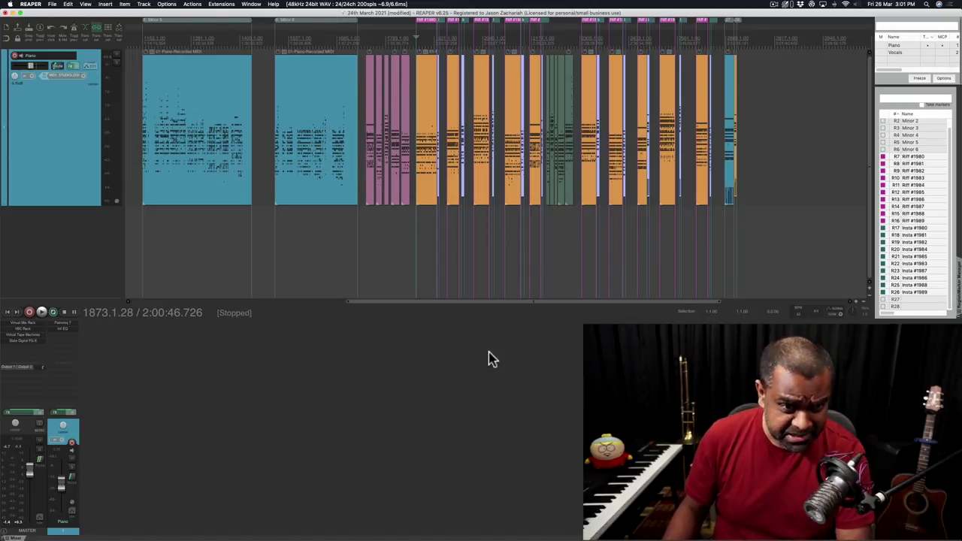
# Open Render to File with Cmd+Opt+R and set the source to Region render matrix.
pyautogui.press('super+alt+r')
pyautogui.moveTo(503, 242); pyautogui.dragTo(504, 152)
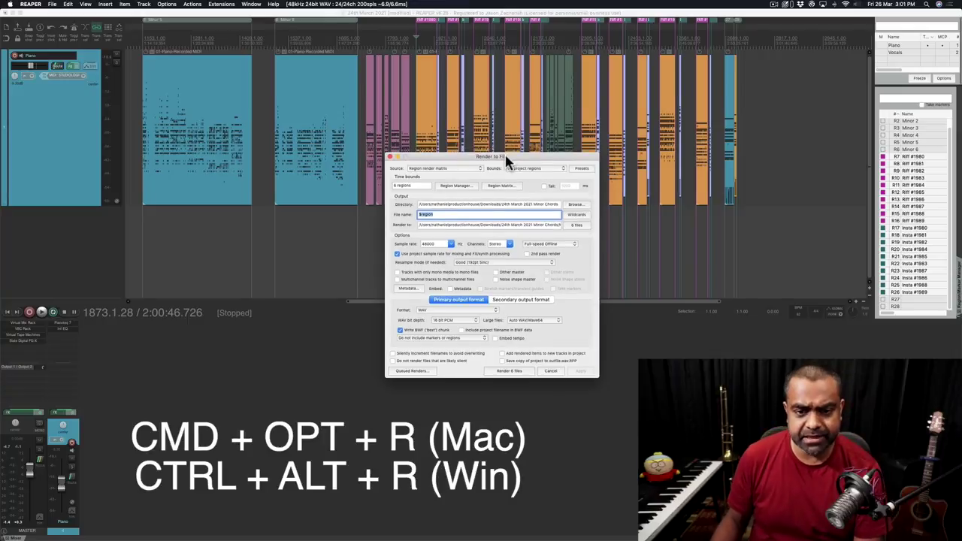
pyautogui.click(462, 169)
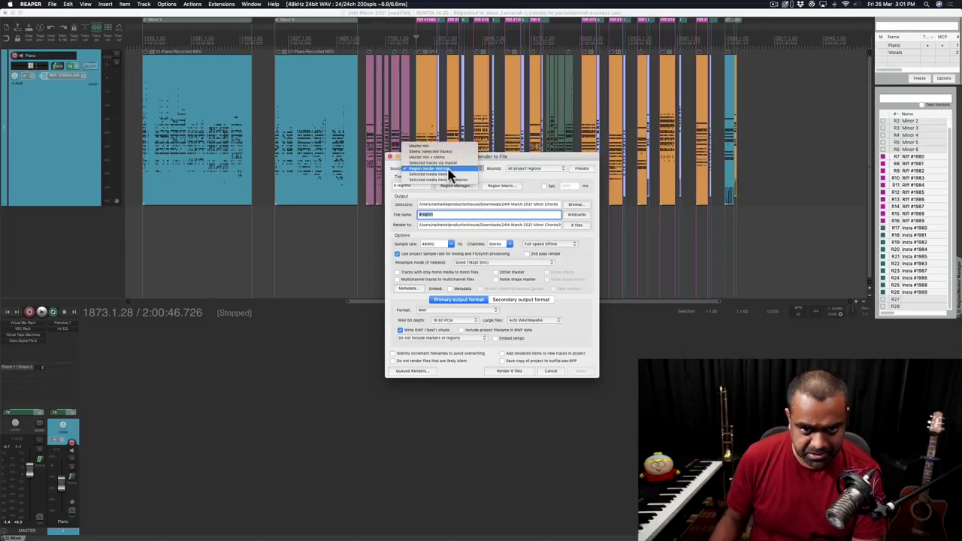
pyautogui.click(450, 173)
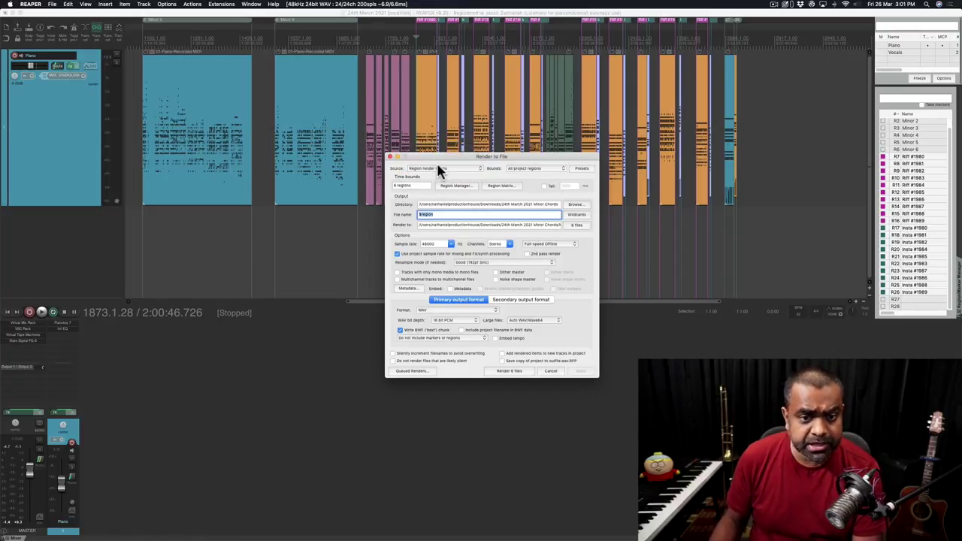
# In the Region Render Matrix, clear the Minor cells in the Master mix row, leaving 20 Riff and Insta regions.
pyautogui.click(498, 186)
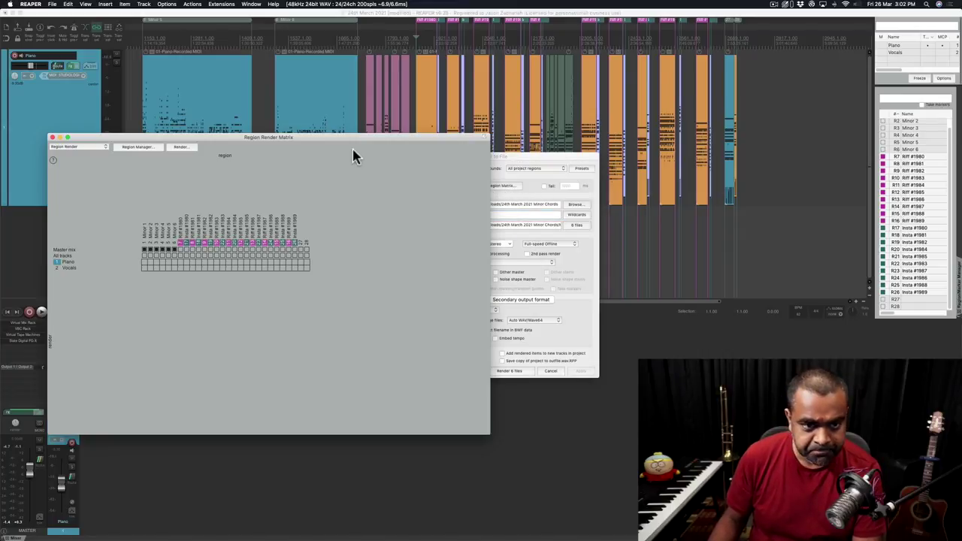
pyautogui.moveTo(354, 150); pyautogui.dragTo(605, 195)
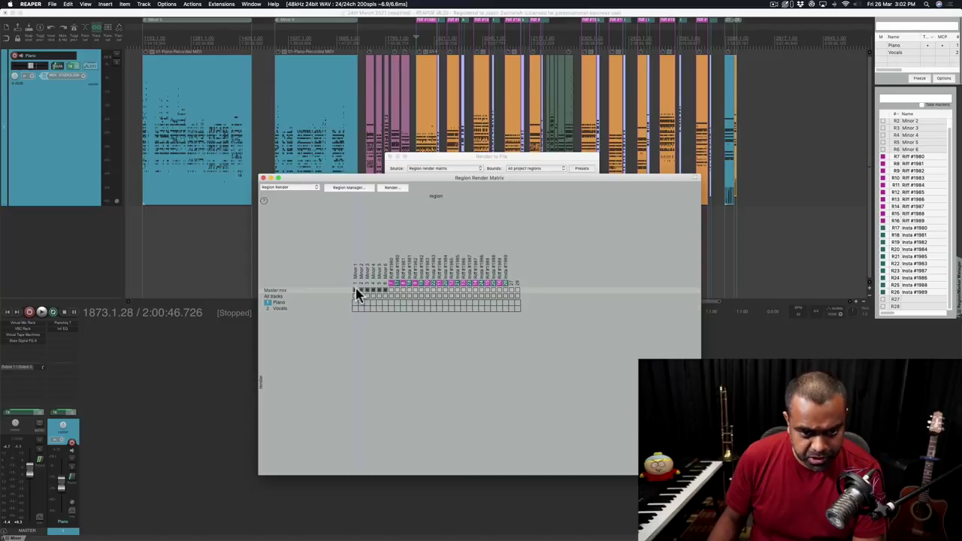
pyautogui.moveTo(358, 293)
pyautogui.mouseDown()
pyautogui.moveTo(507, 290)
pyautogui.moveTo(382, 288)
pyautogui.mouseUp()
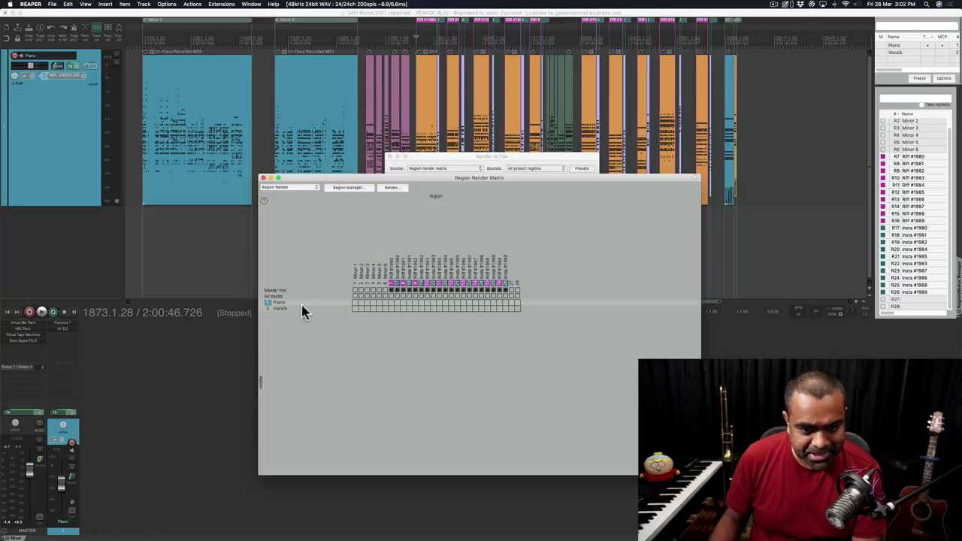
pyautogui.click(390, 303)
pyautogui.click(390, 304)
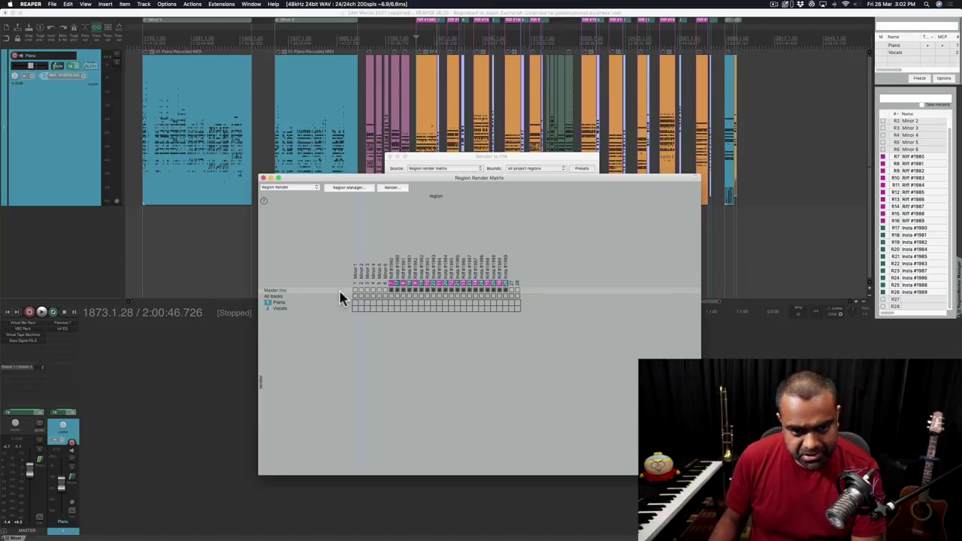
pyautogui.click(396, 189)
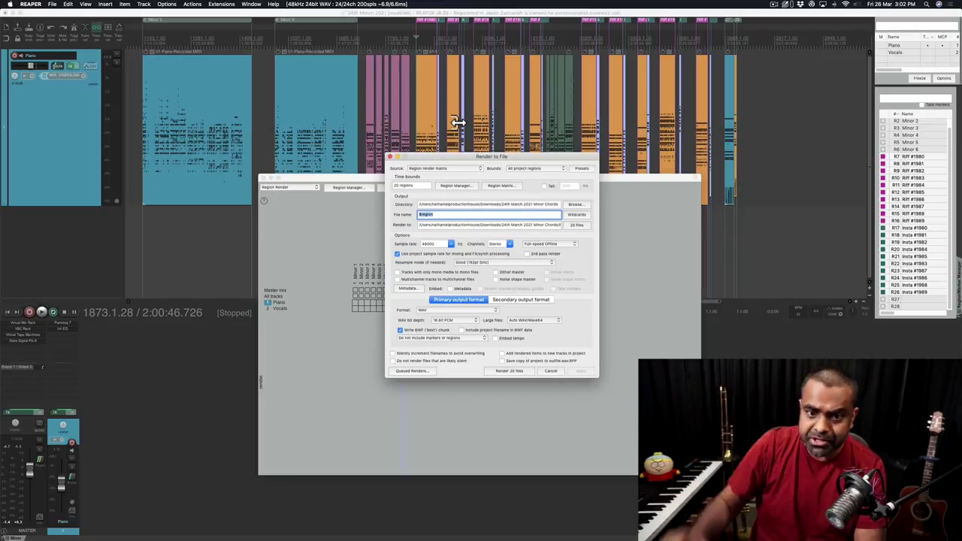
# Bring Render to File back in front and keep the Channels setting on Stereo.
pyautogui.click(499, 185)
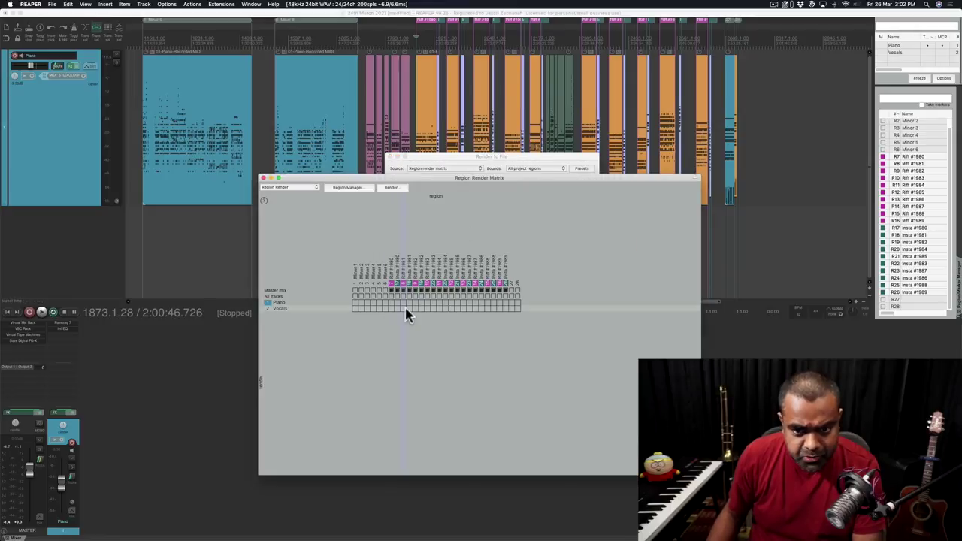
pyautogui.click(391, 187)
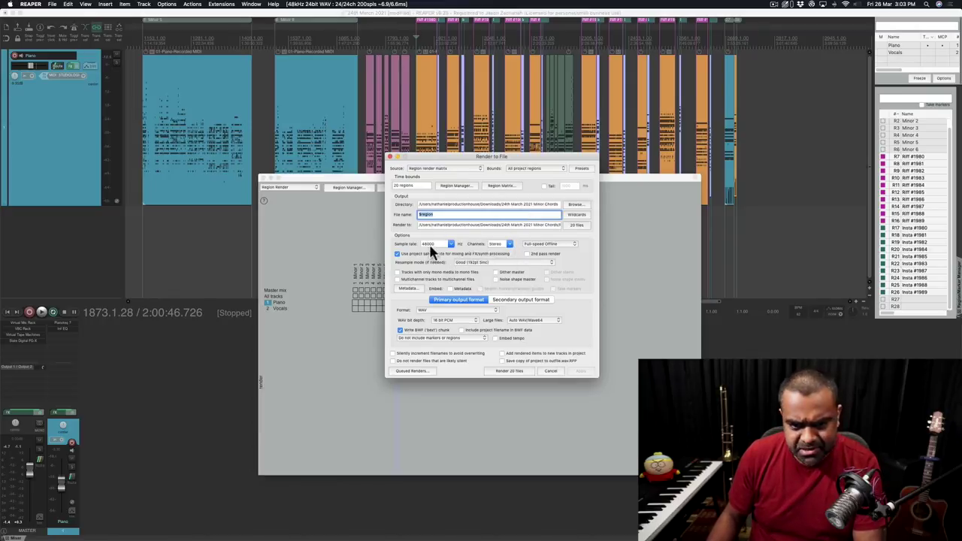
pyautogui.click(509, 244)
pyautogui.click(574, 264)
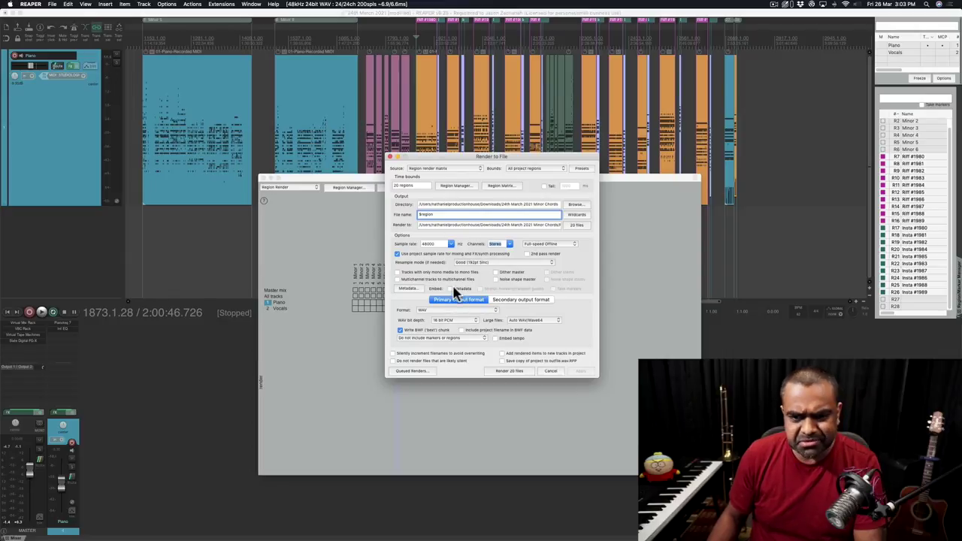
# Start rendering the 20 files and reposition the progress and render windows so both show.
pyautogui.click(512, 371)
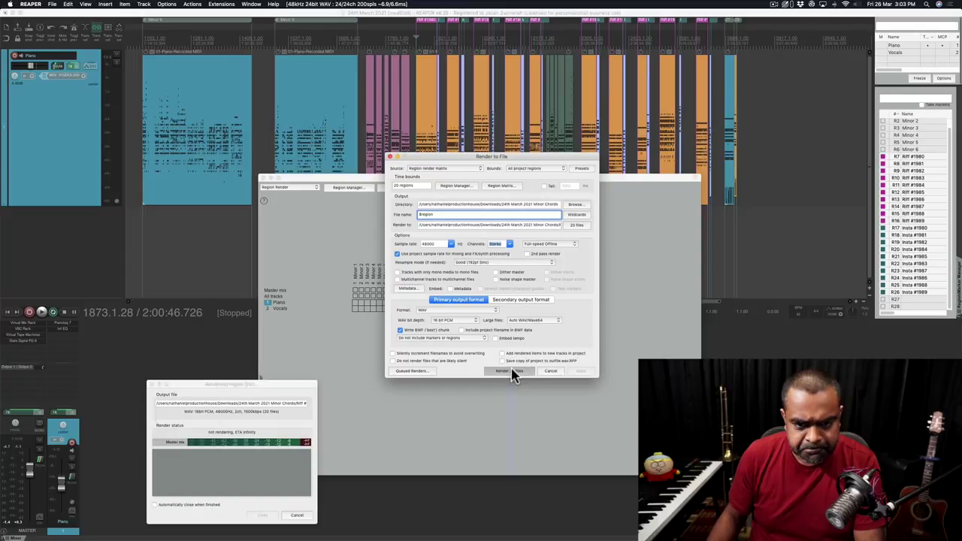
pyautogui.moveTo(240, 381); pyautogui.dragTo(299, 132)
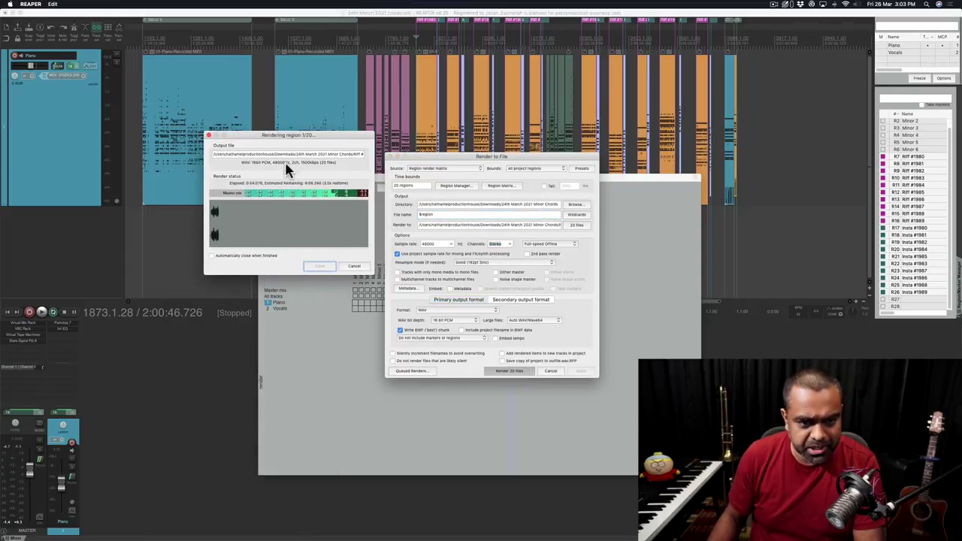
pyautogui.moveTo(451, 155); pyautogui.dragTo(448, 68)
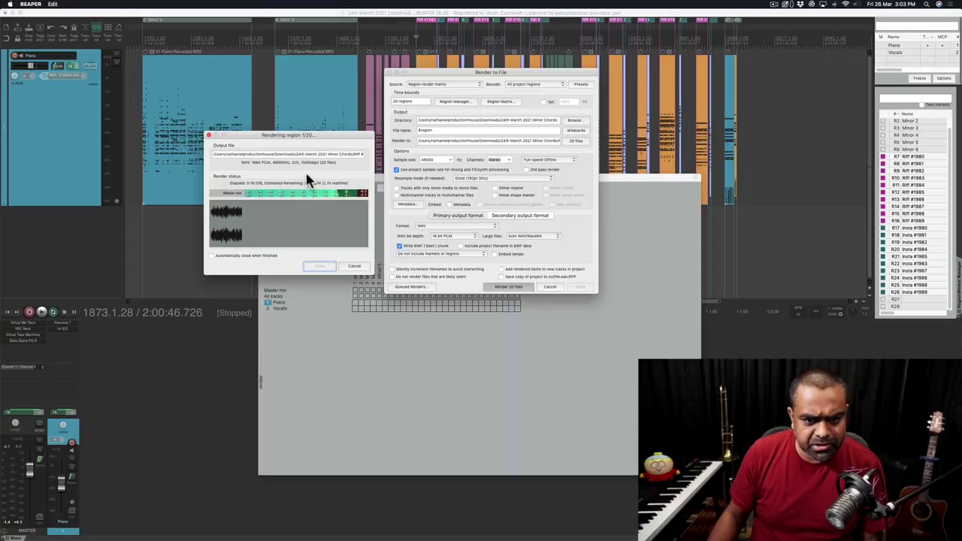
# Cancel the render and replace the output file name with the $region wildcard.
pyautogui.click(355, 268)
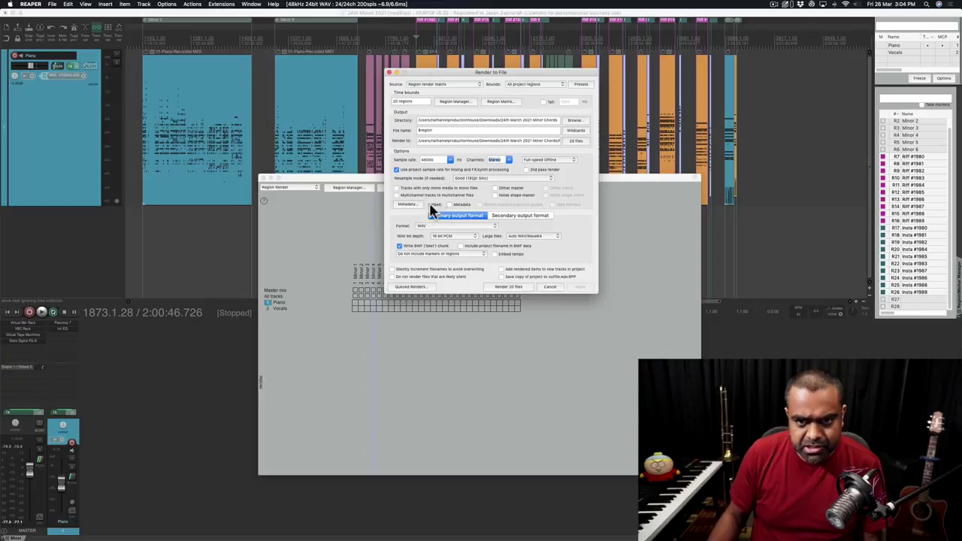
pyautogui.click(440, 129)
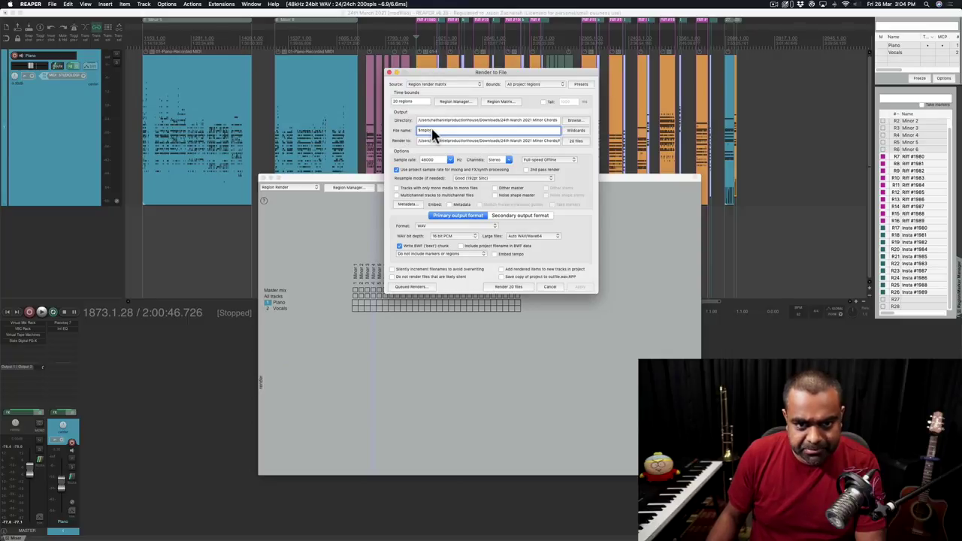
pyautogui.doubleClick(425, 132)
pyautogui.click(572, 131)
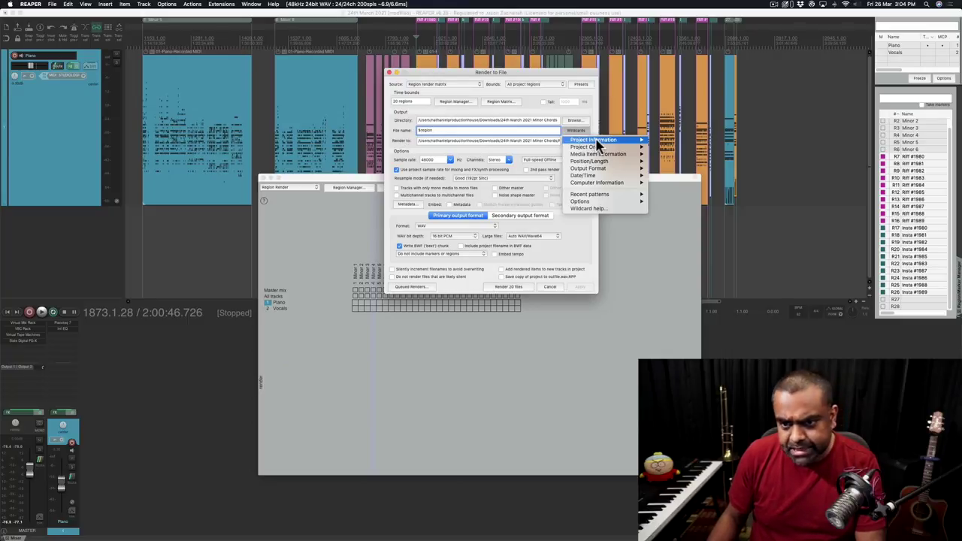
pyautogui.moveTo(596, 139)
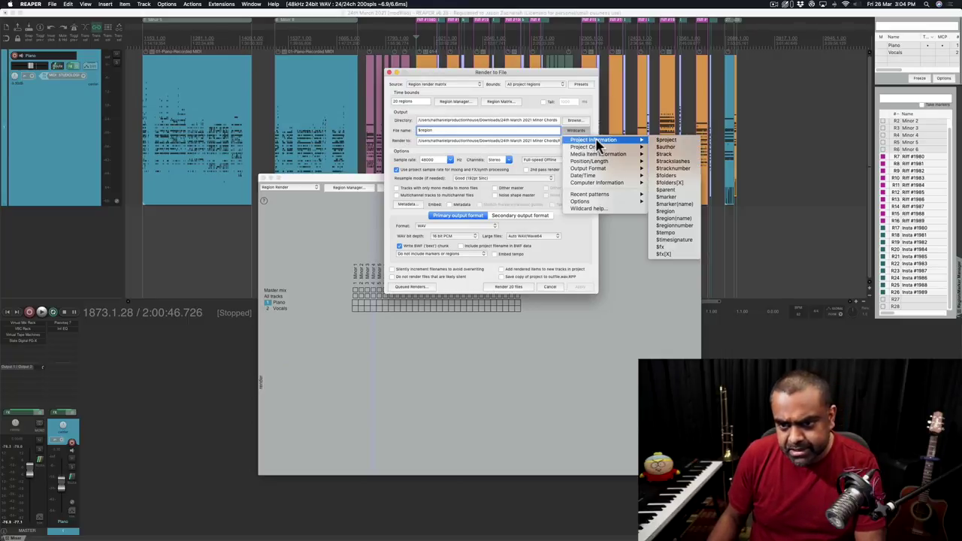
pyautogui.click(682, 211)
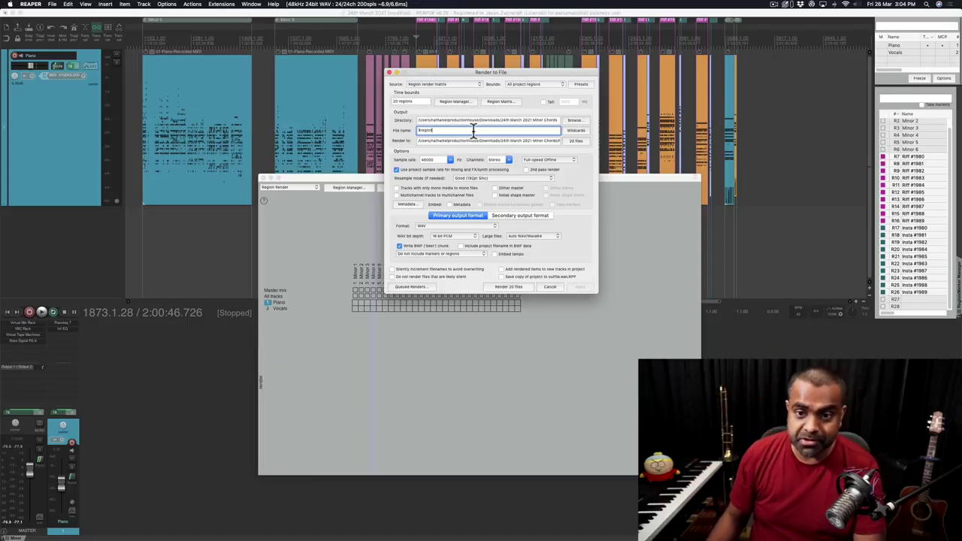
# Choose the Dropbox Riffs 2019 folder as the output directory and apply the settings.
pyautogui.click(574, 121)
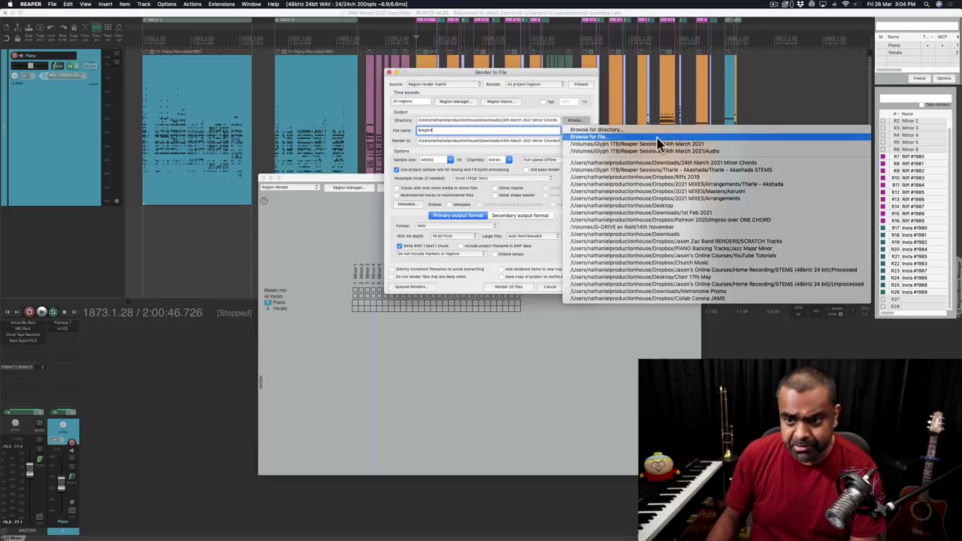
pyautogui.click(706, 177)
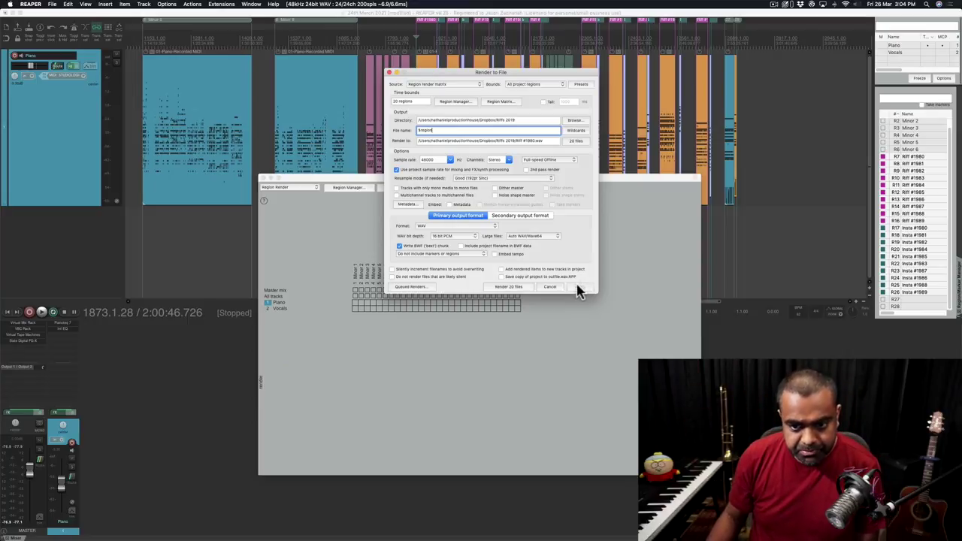
pyautogui.click(578, 289)
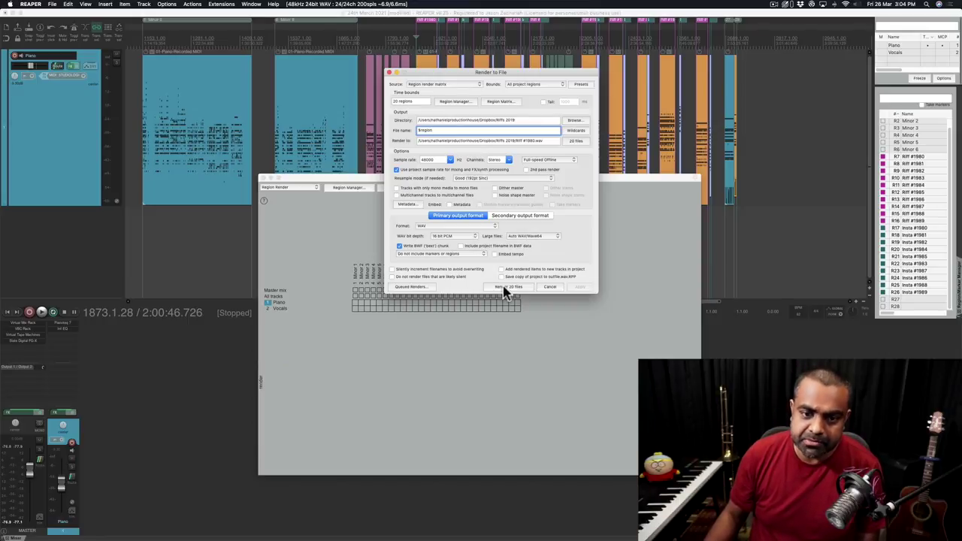
# Render the 20 region WAV files, starting with Riff #1980.wav.
pyautogui.click(504, 289)
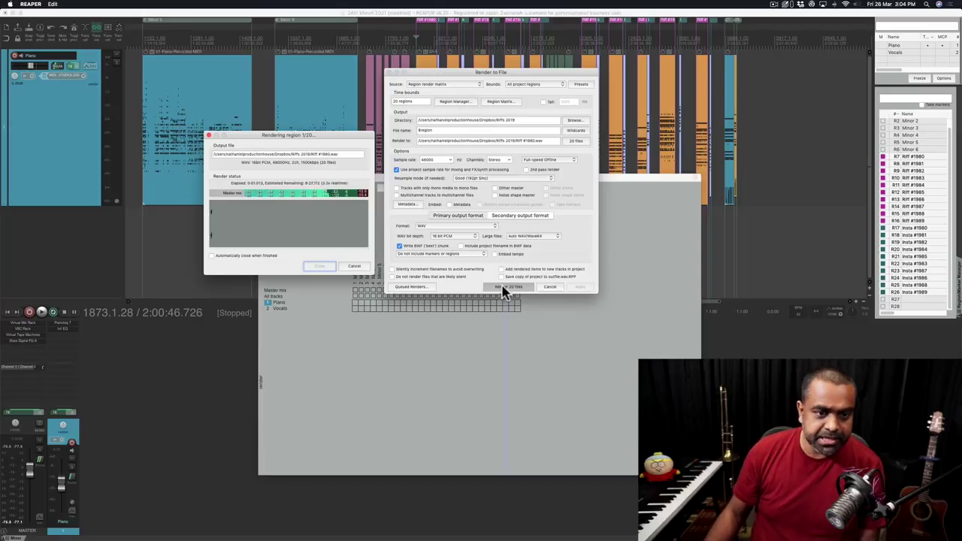